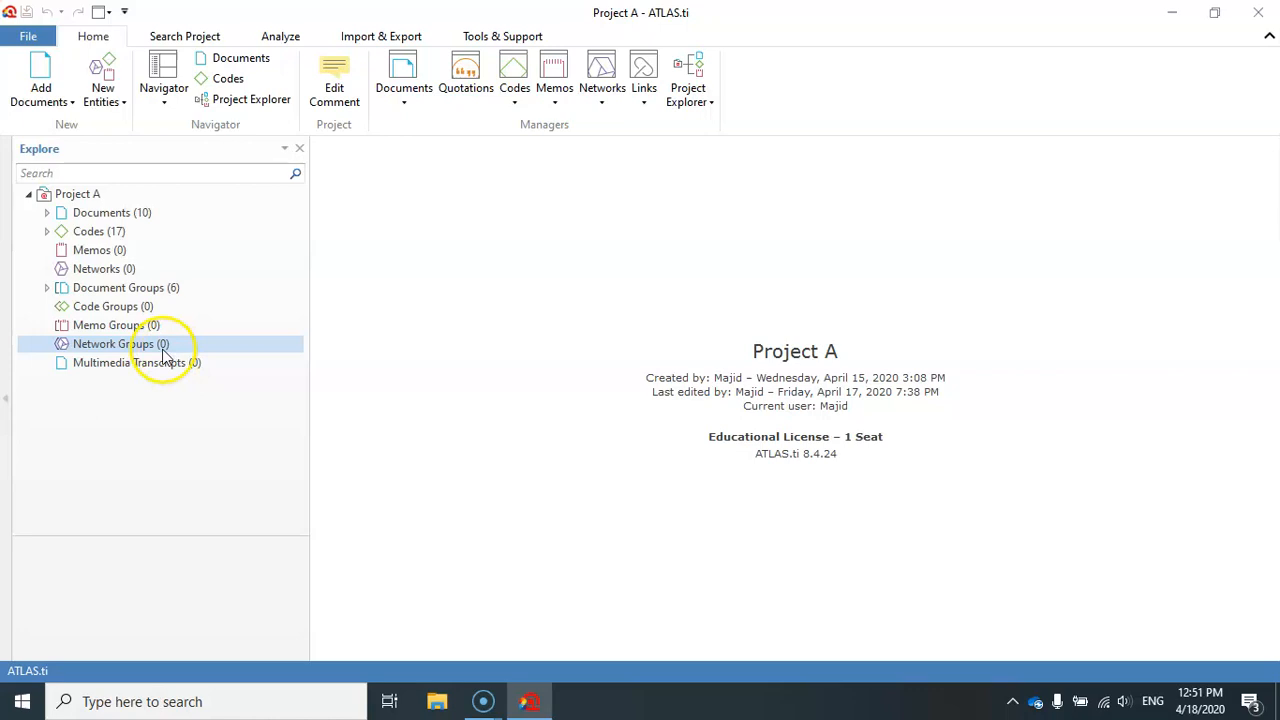
Expand the Documents branch in the project tree to list all project documents
left_click(110, 234)
left_click(92, 234)
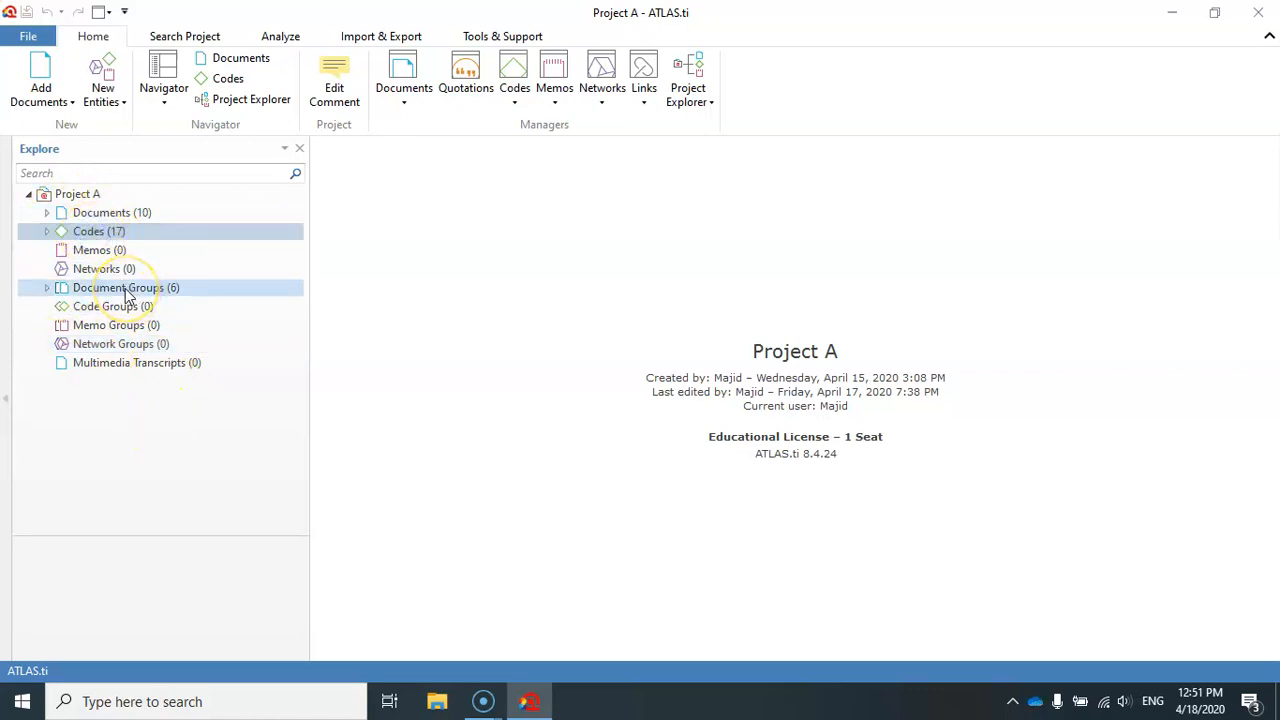
left_click(127, 292)
left_click(47, 220)
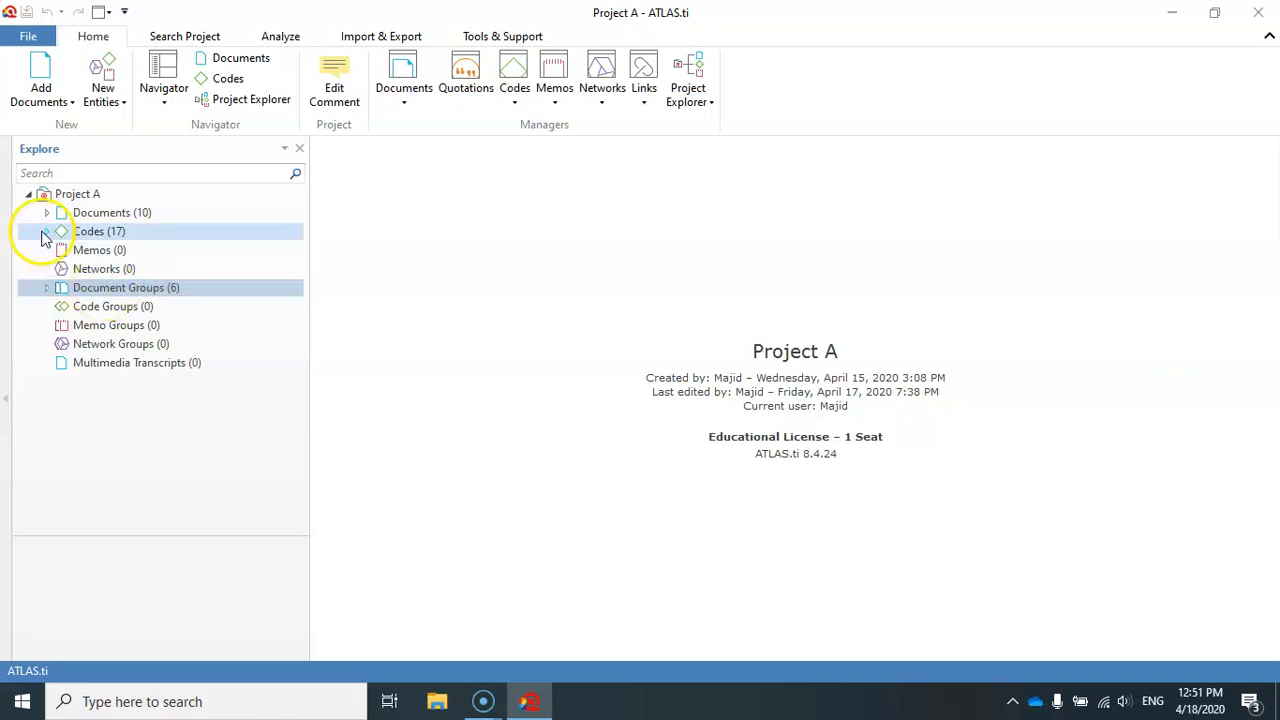
left_click(47, 216)
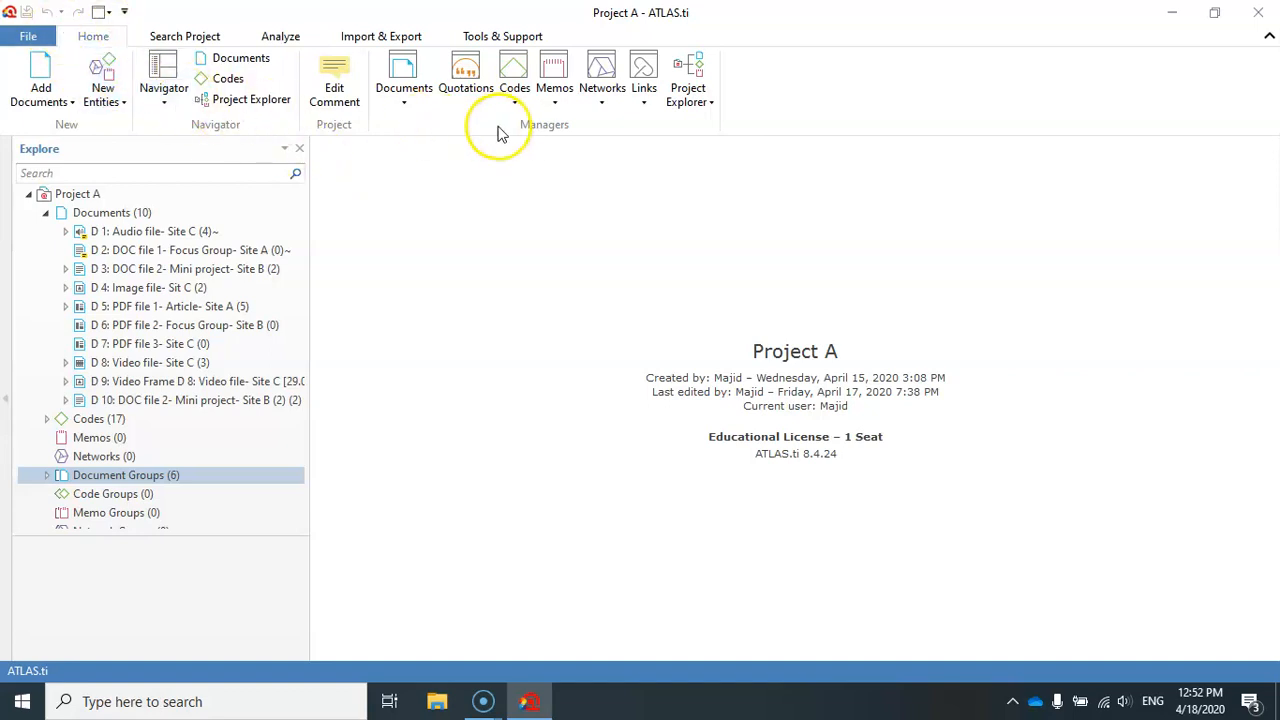
Open the Quotation Manager and preview image quotation 4:1
left_click(465, 75)
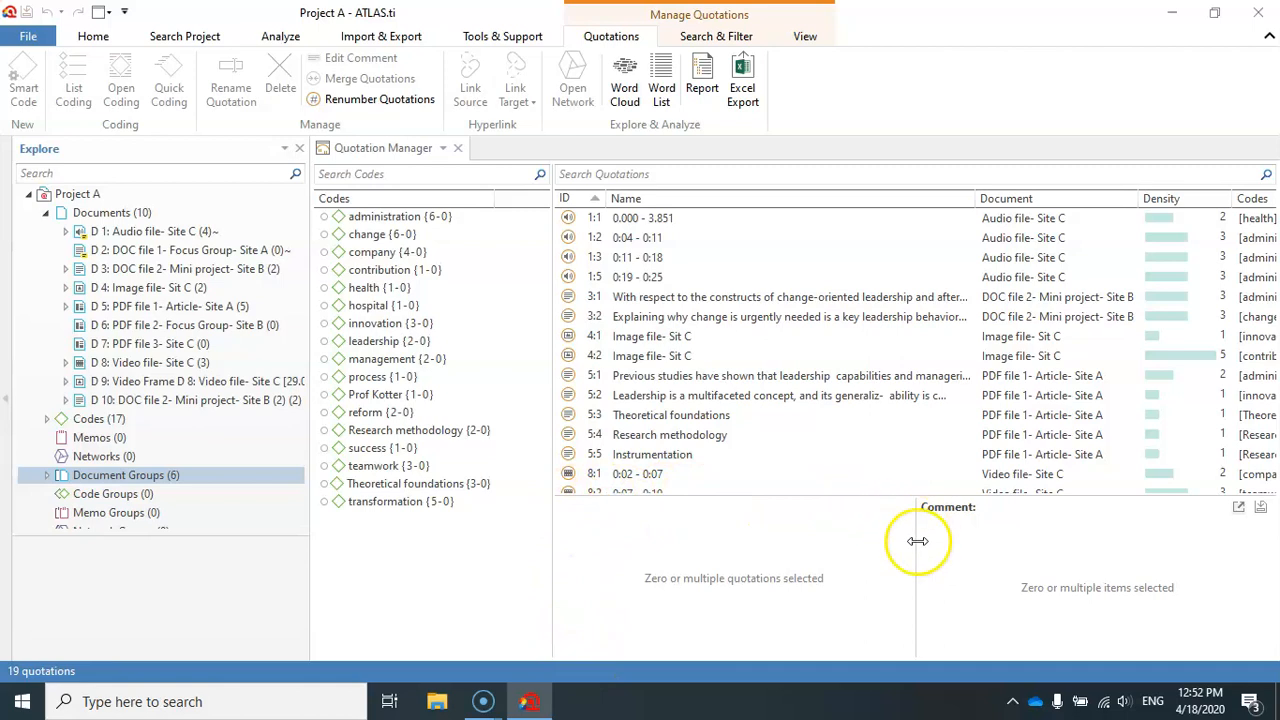
left_click(655, 336)
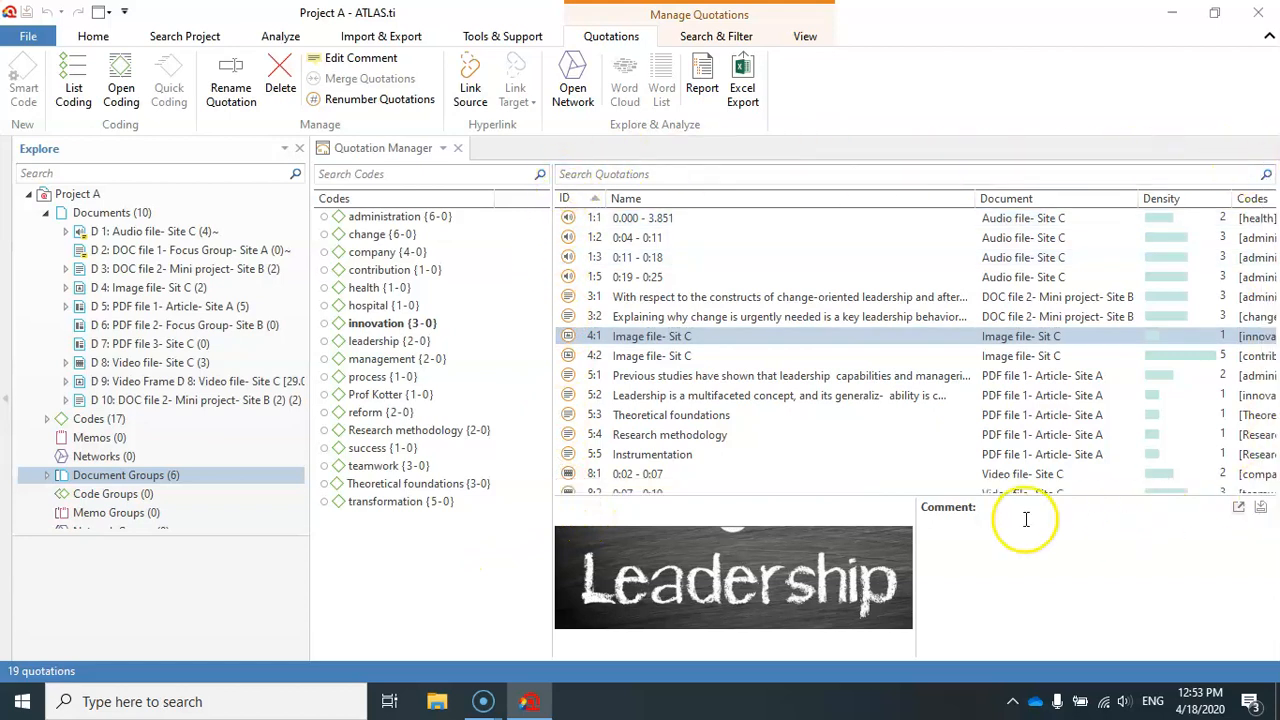
Widen the ID column and narrow the Name and Document columns of the quotation list so the Codes column shows
left_click_drag(609, 197, 669, 192)
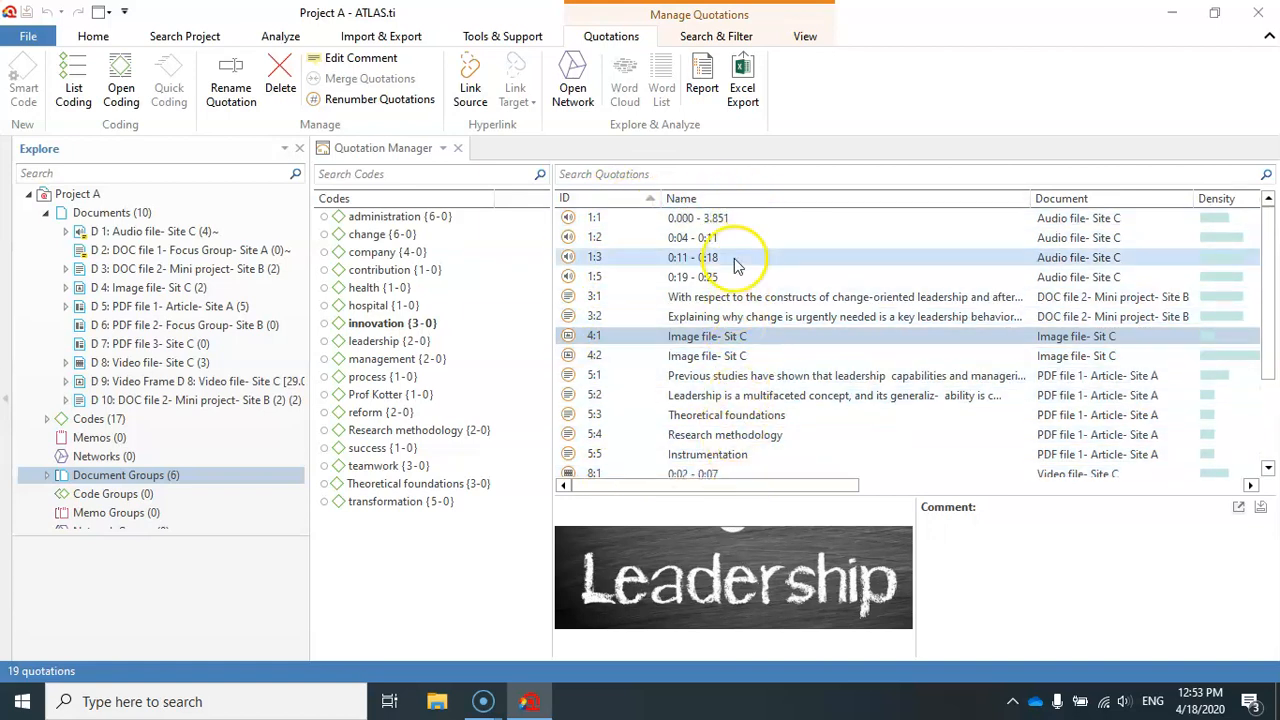
left_click_drag(1029, 200, 822, 199)
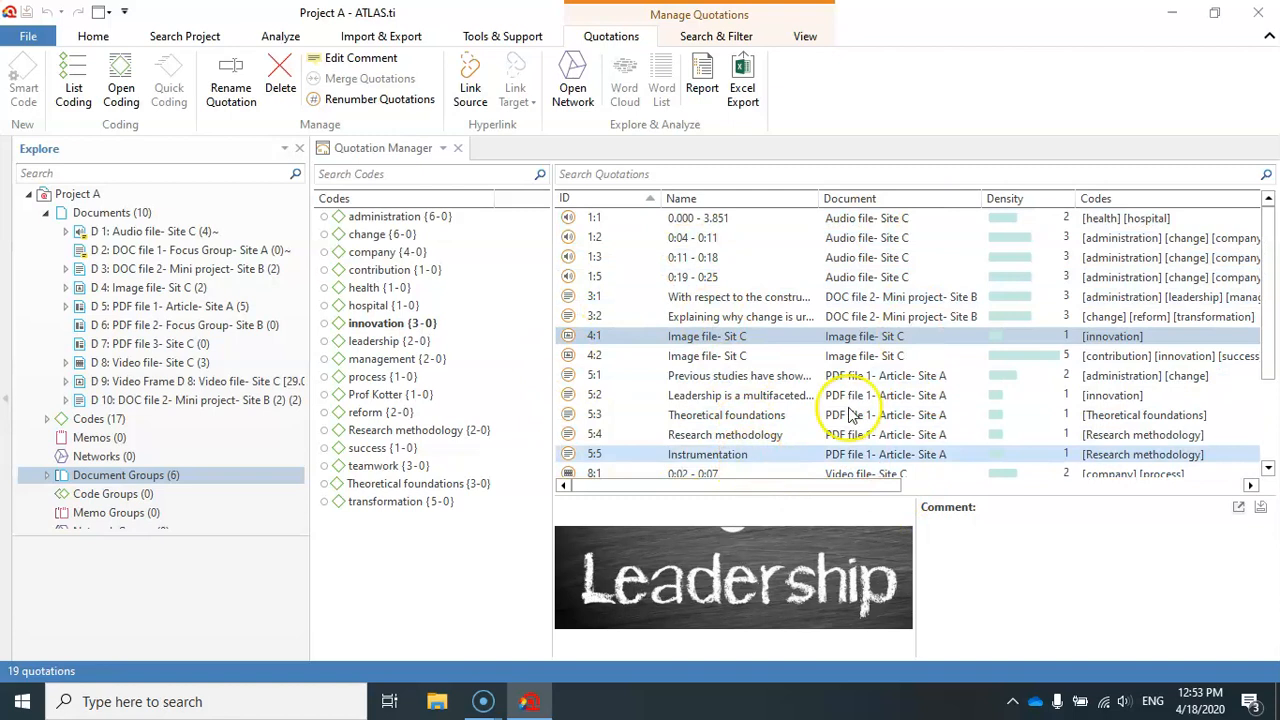
left_click_drag(975, 200, 921, 196)
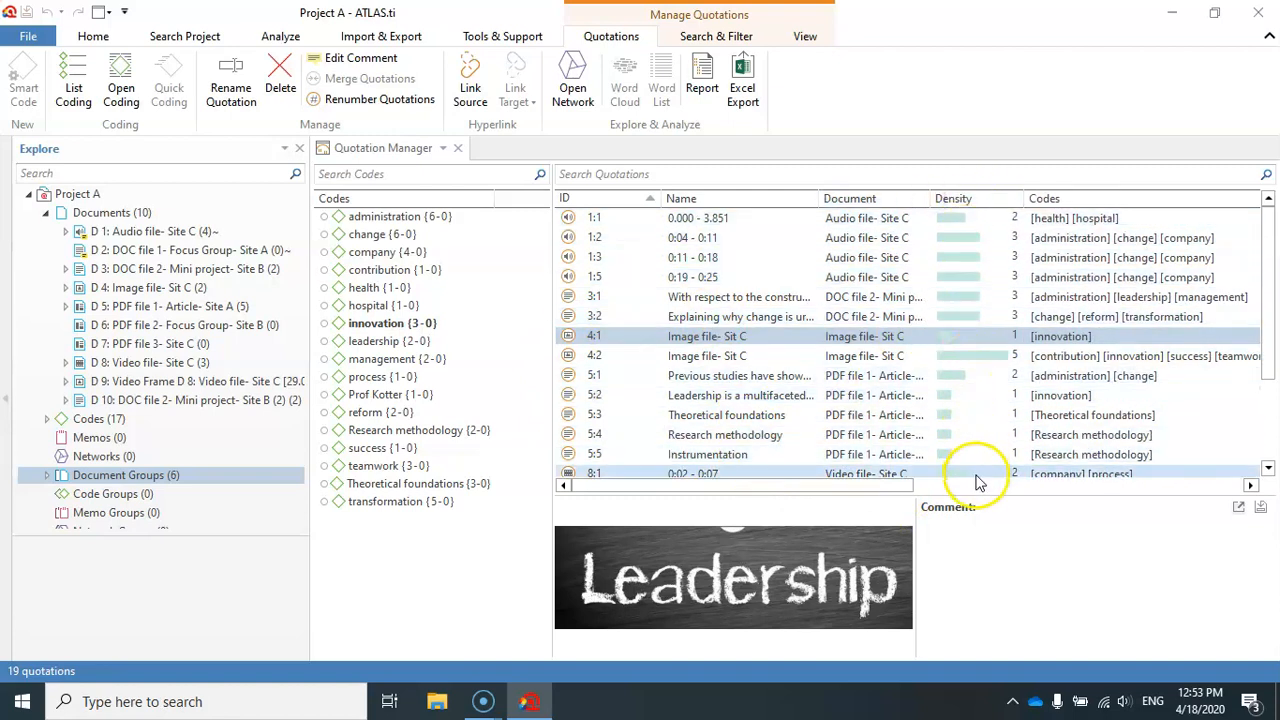
left_click_drag(903, 486, 922, 486)
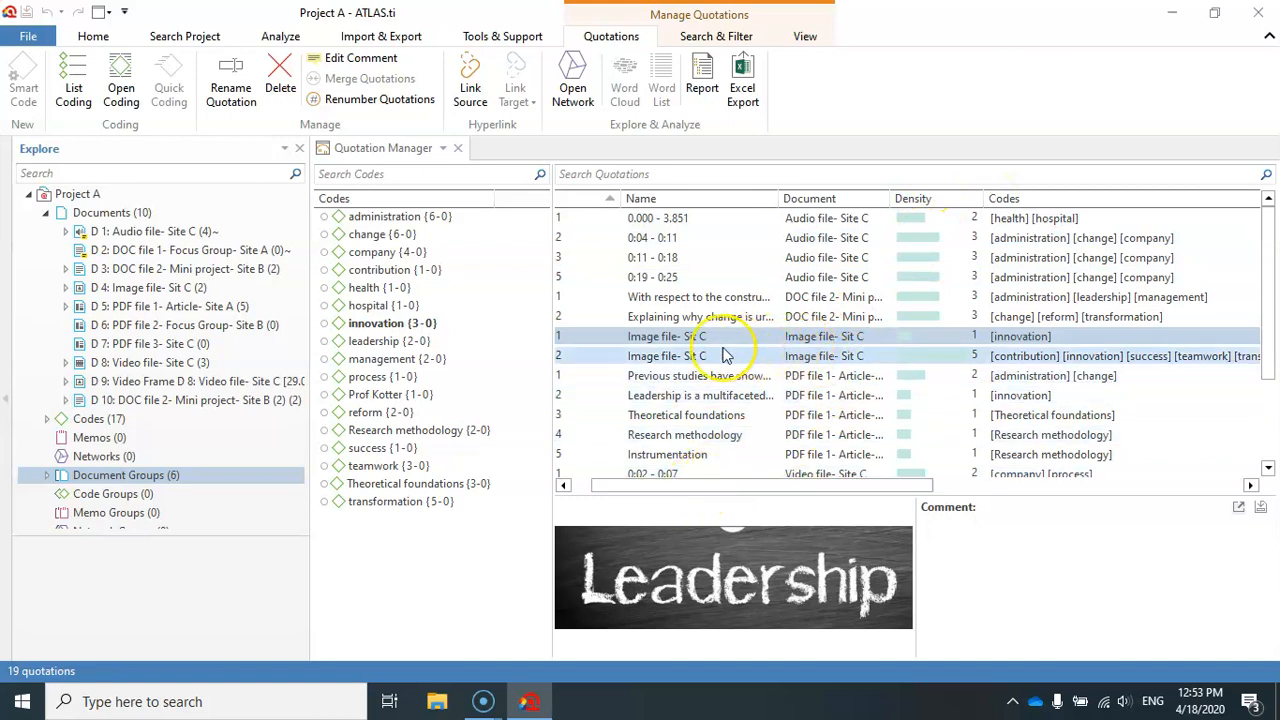
left_click_drag(626, 486, 589, 486)
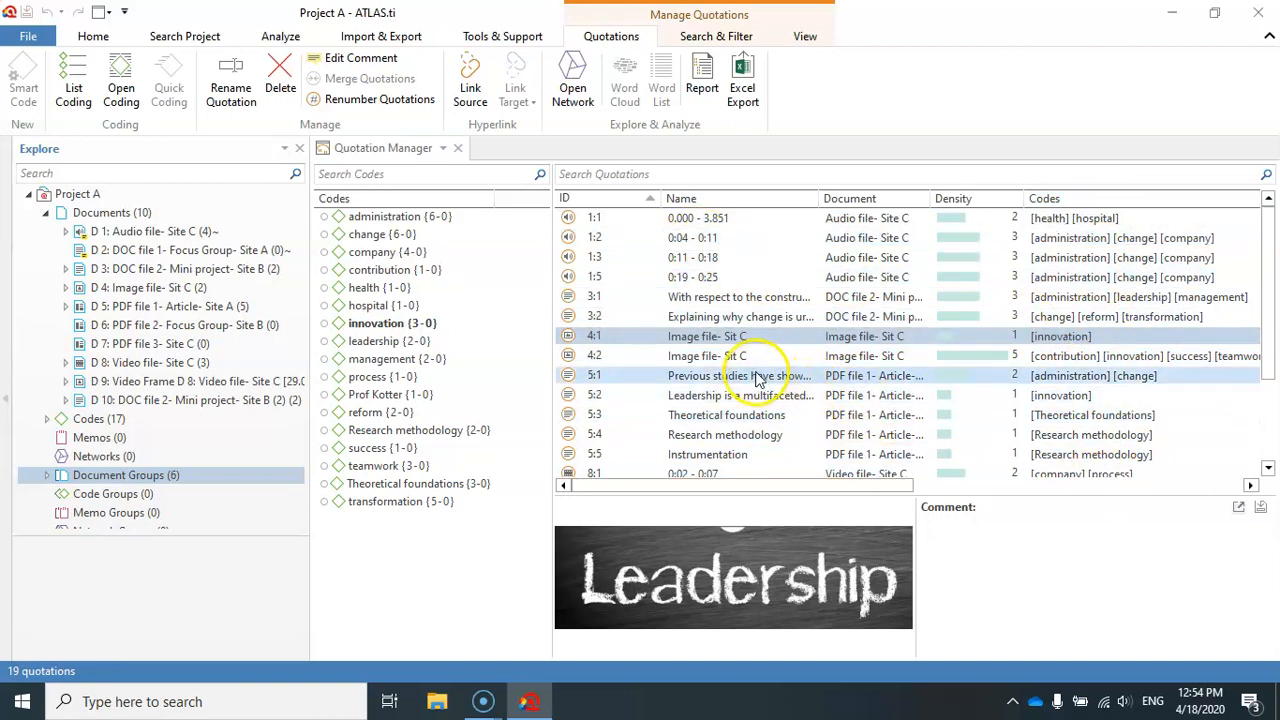
Preview image quotation 4:2 with its full list of codes, and the text of quotation 5:2
left_click(704, 358)
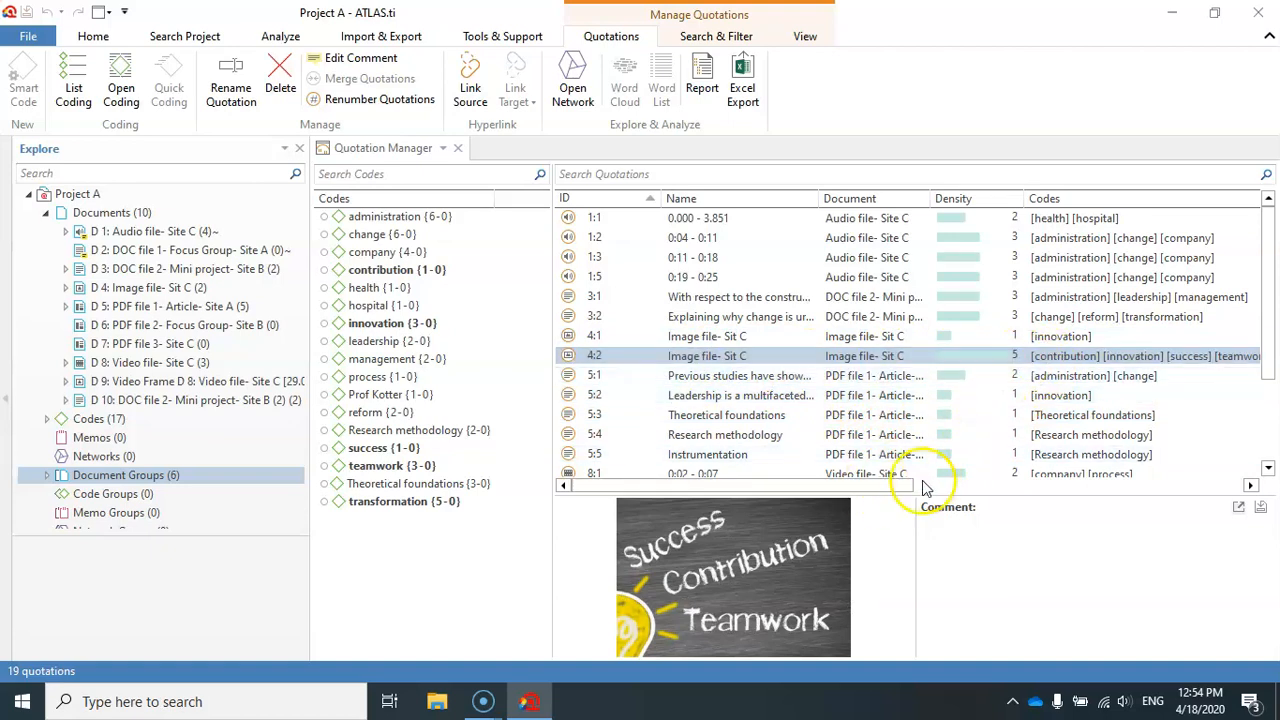
left_click_drag(889, 486, 985, 482)
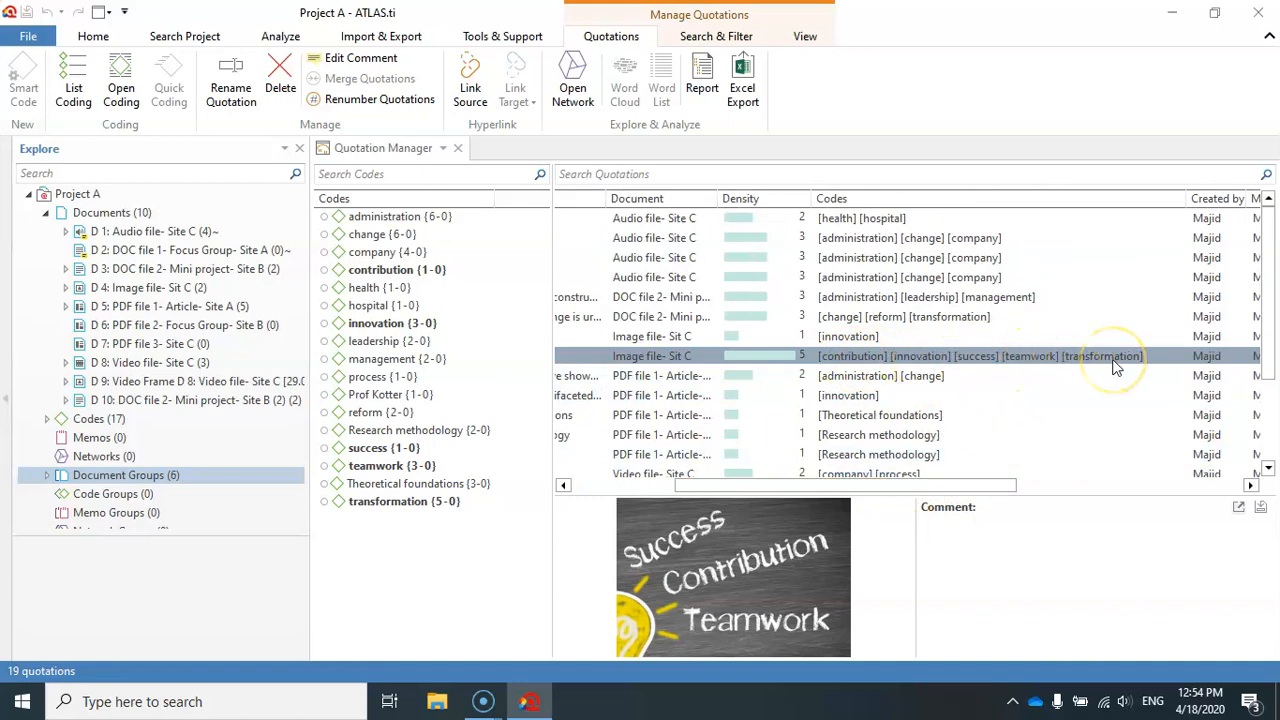
left_click_drag(777, 486, 690, 497)
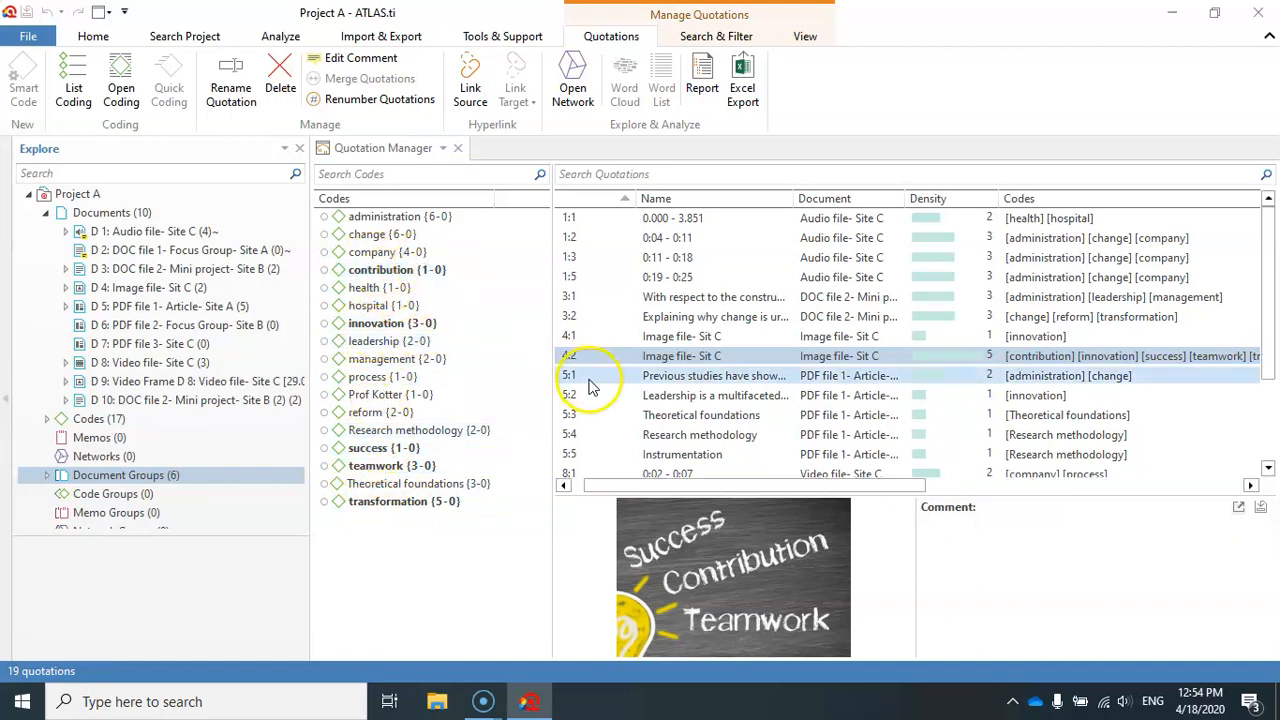
left_click(688, 394)
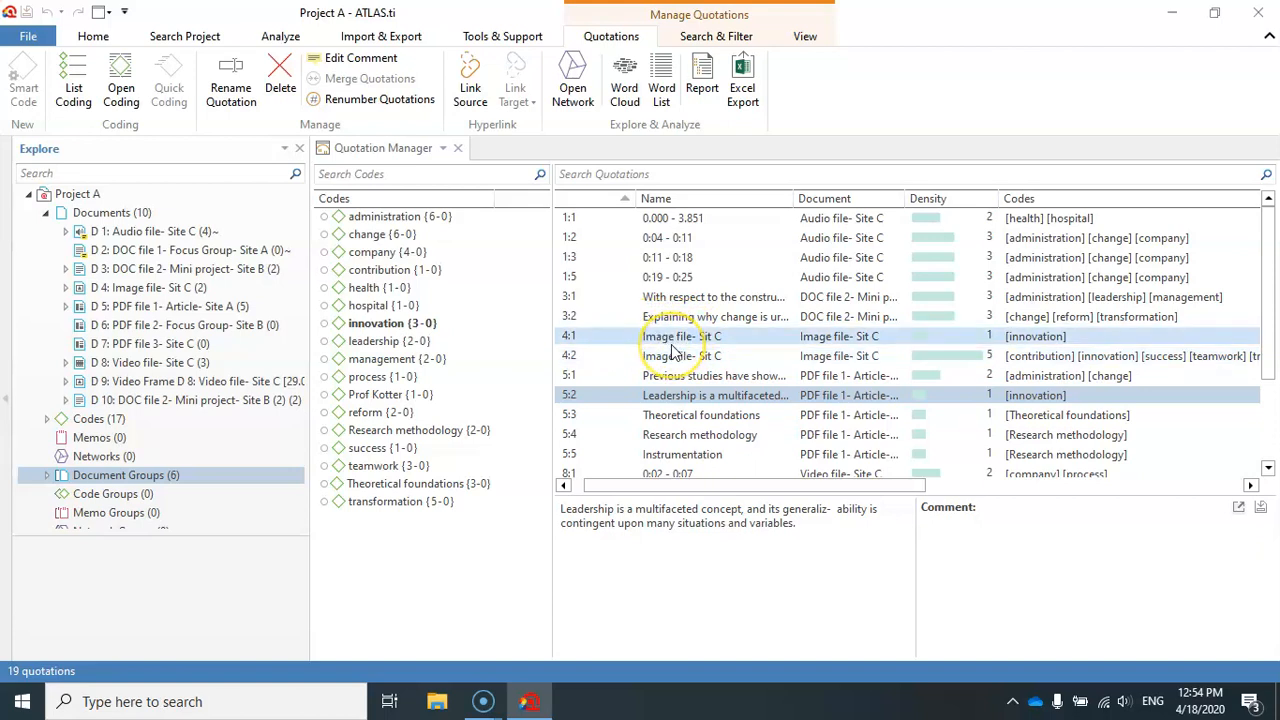
left_click(562, 485)
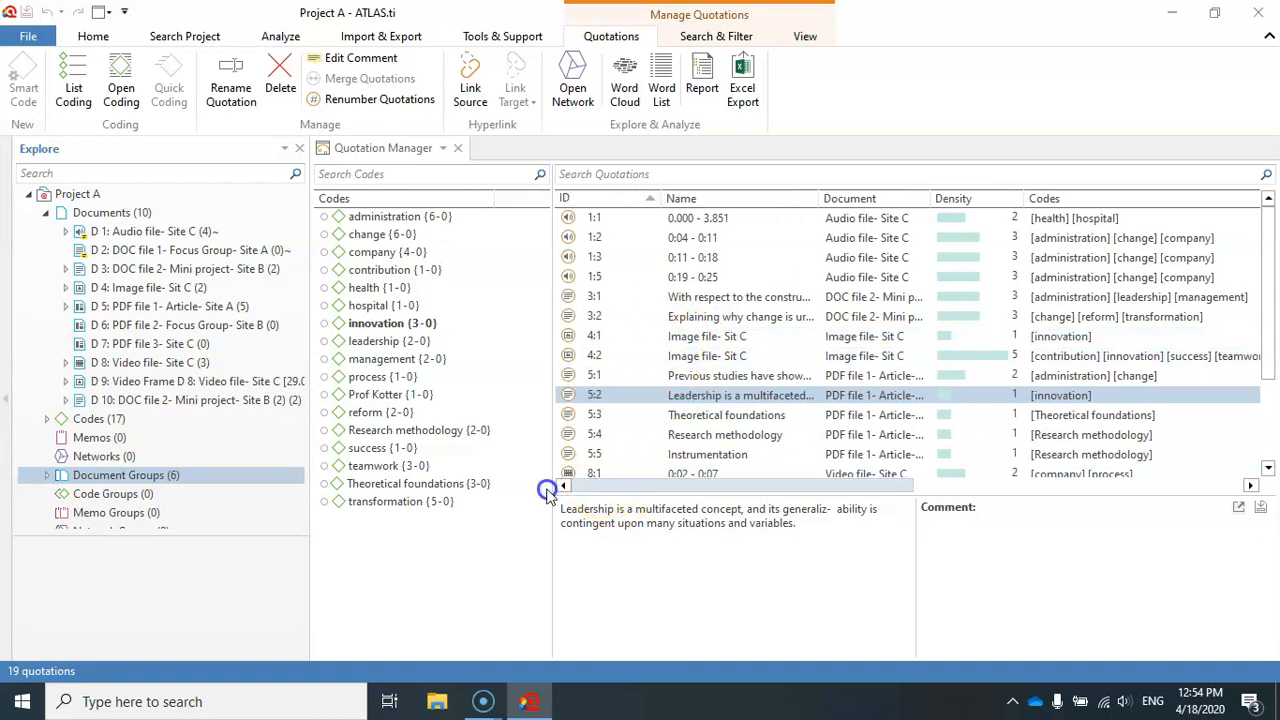
View quotation 3:2 in context in its source document and close that document again
double_click(703, 318)
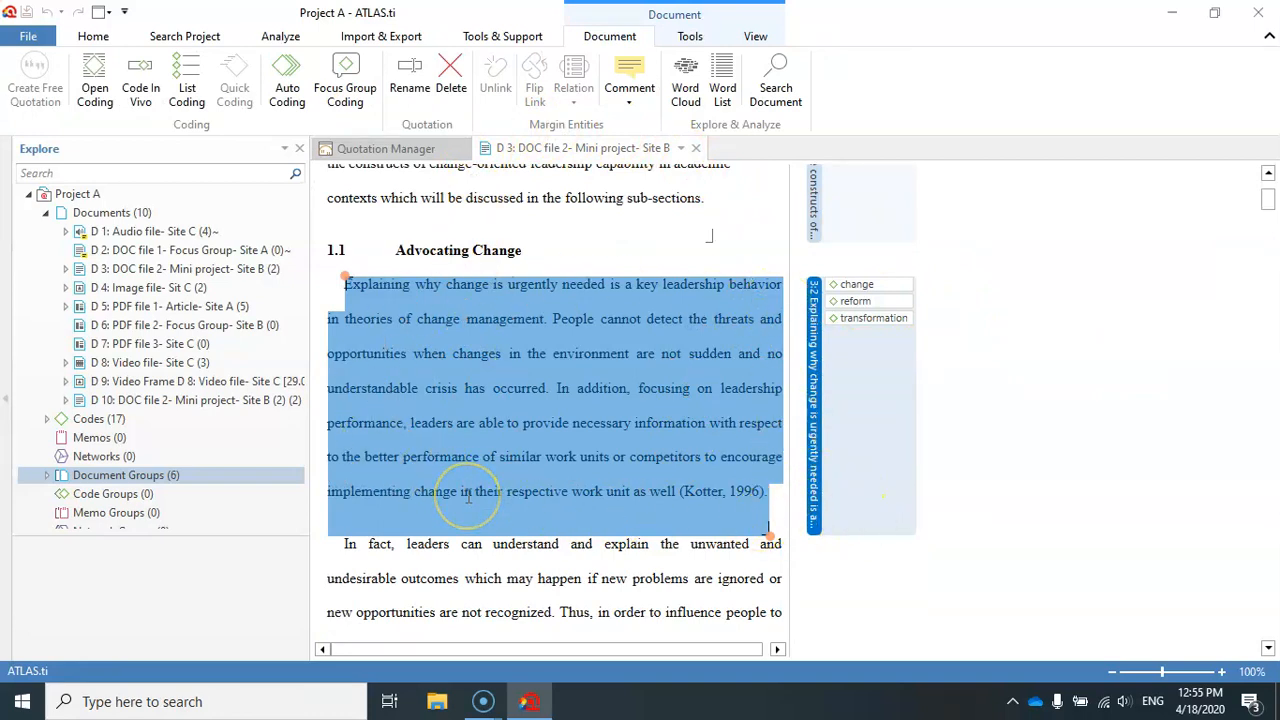
left_click(697, 148)
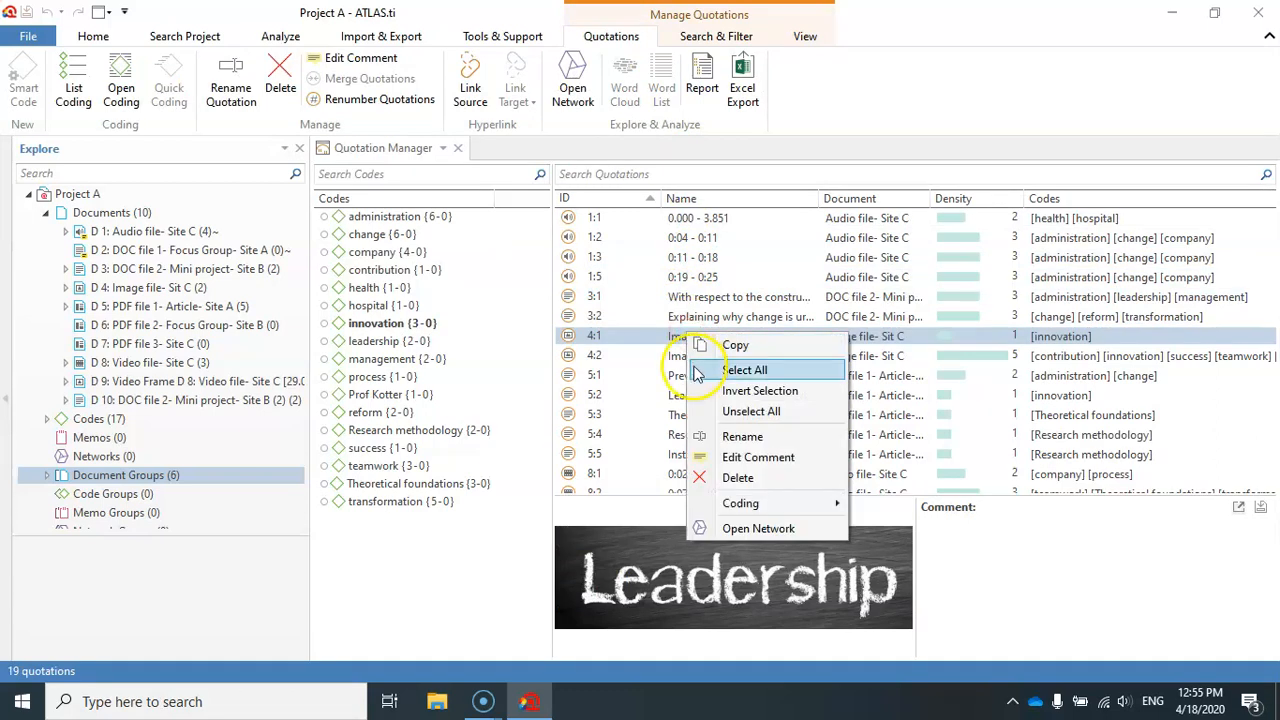
Add and save the comment "this is a quotation created within an image file" on quotation 4:1
left_click(740, 462)
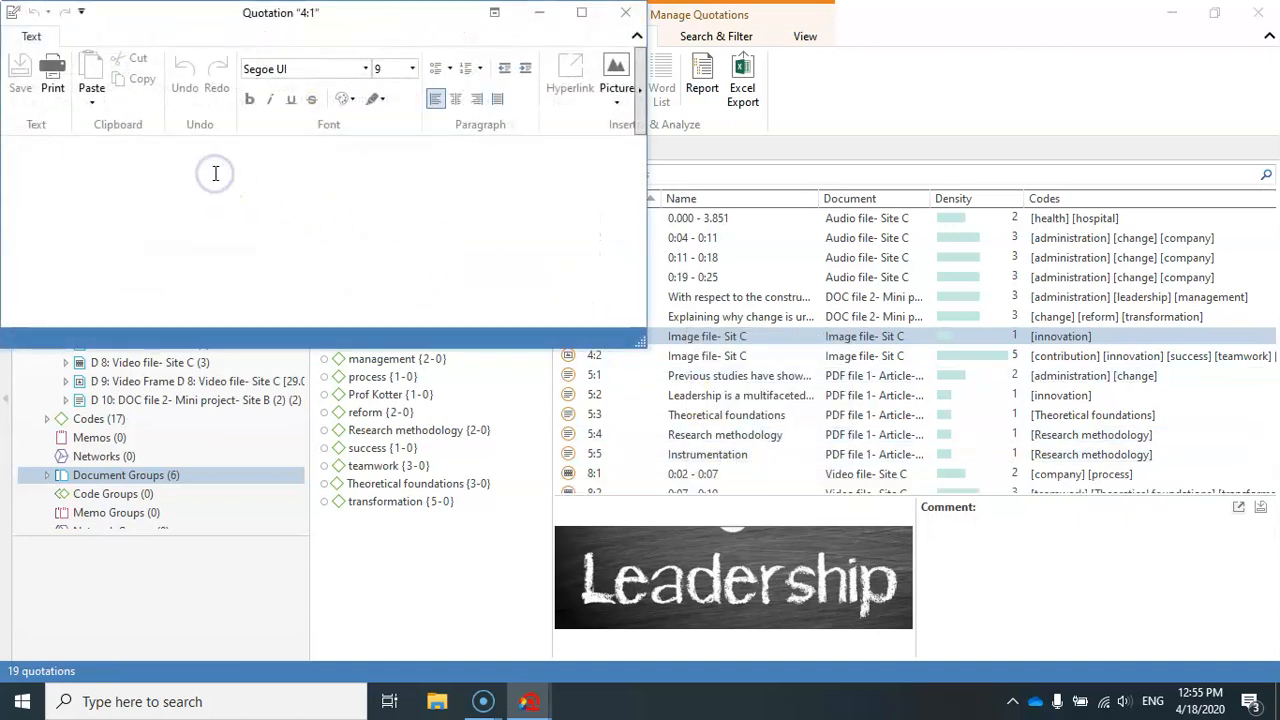
type("th")
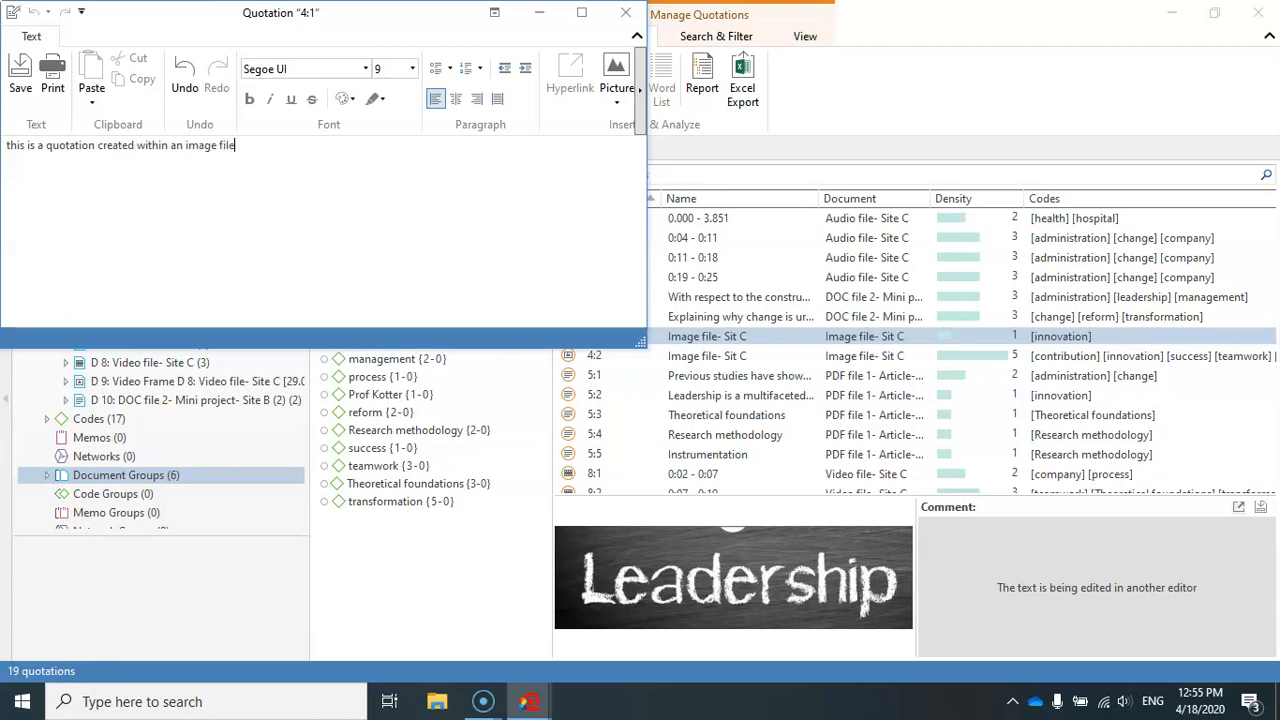
left_click(20, 72)
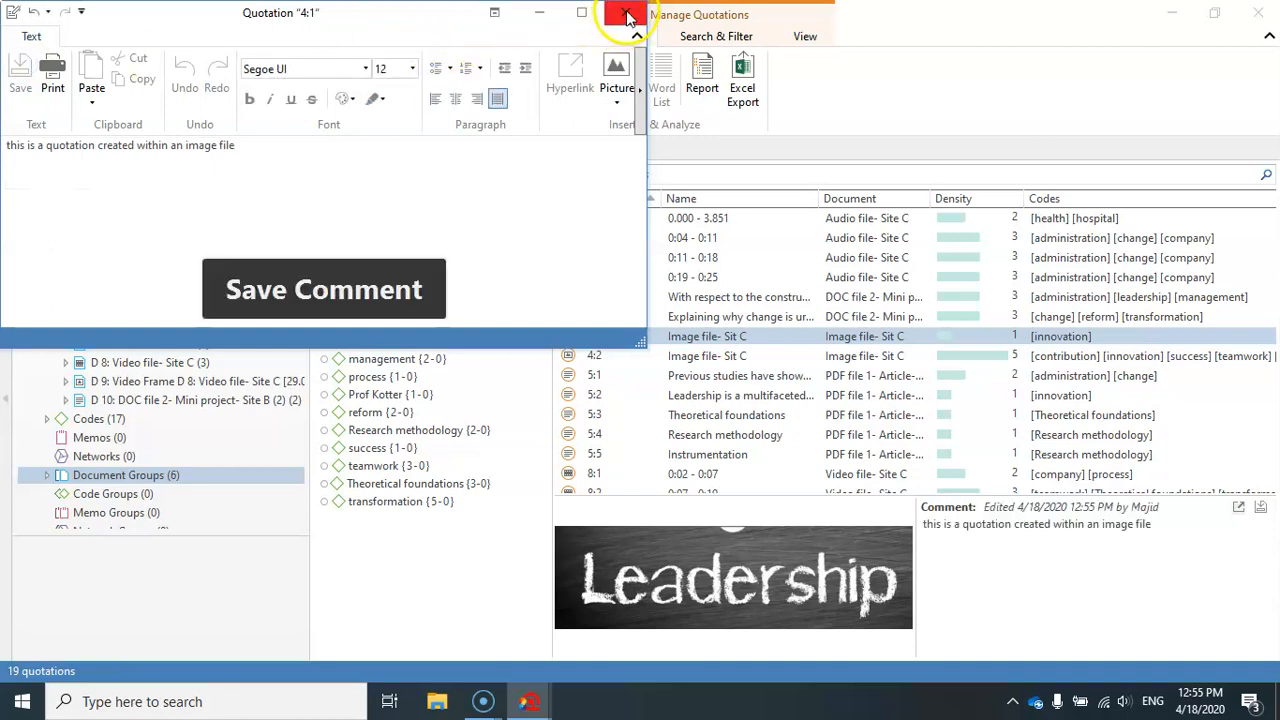
left_click(626, 12)
left_click(593, 337)
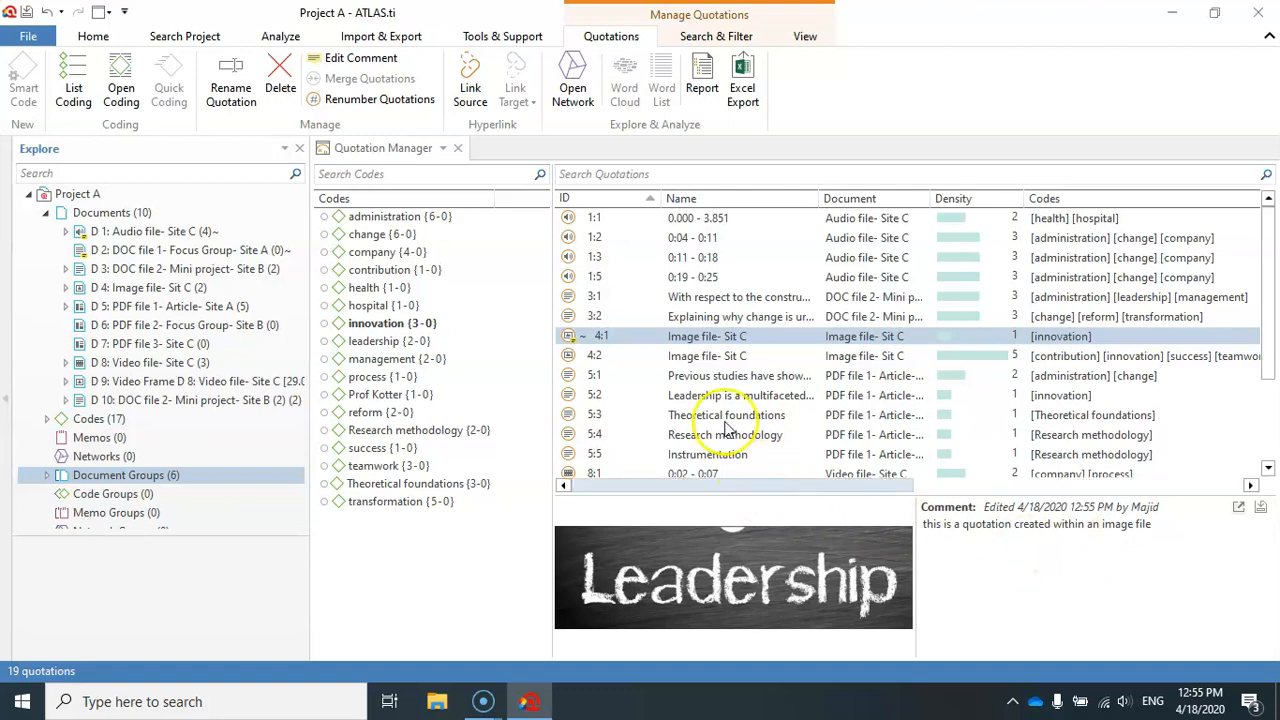
Select quotation 5:1 and make the preview area taller and wider so its whole text fits
left_click(703, 376)
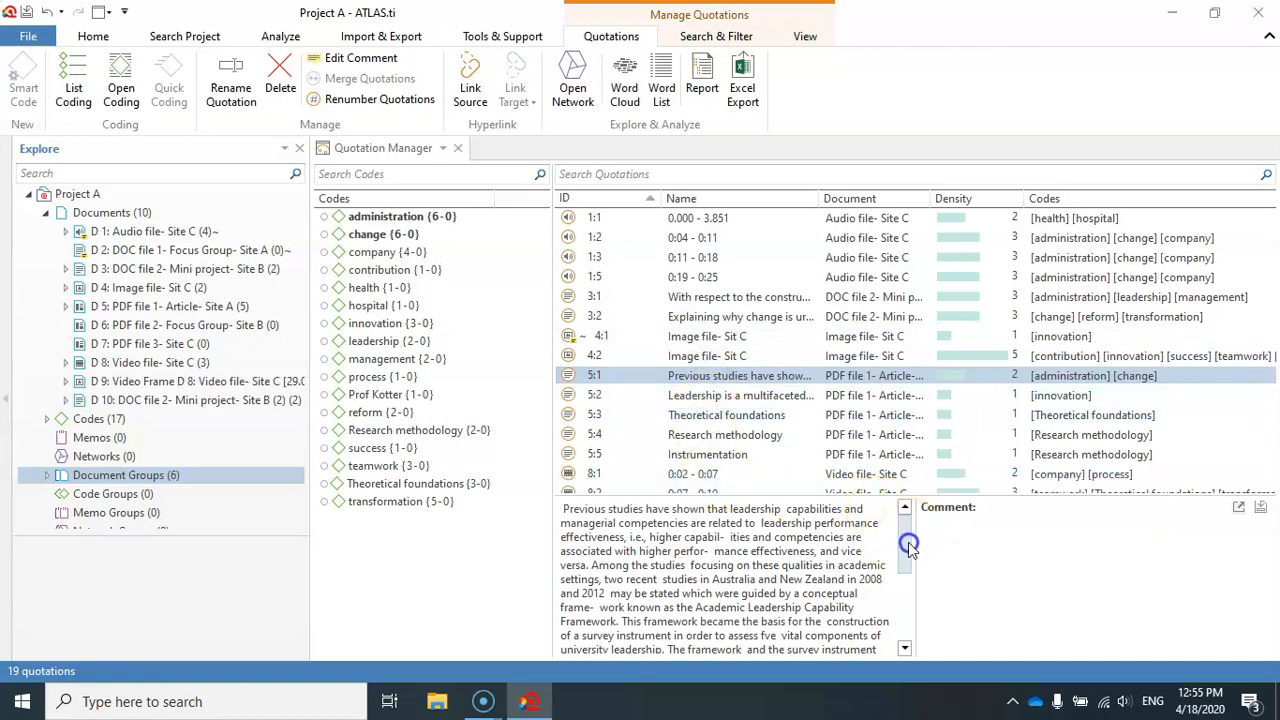
left_click_drag(904, 540, 904, 648)
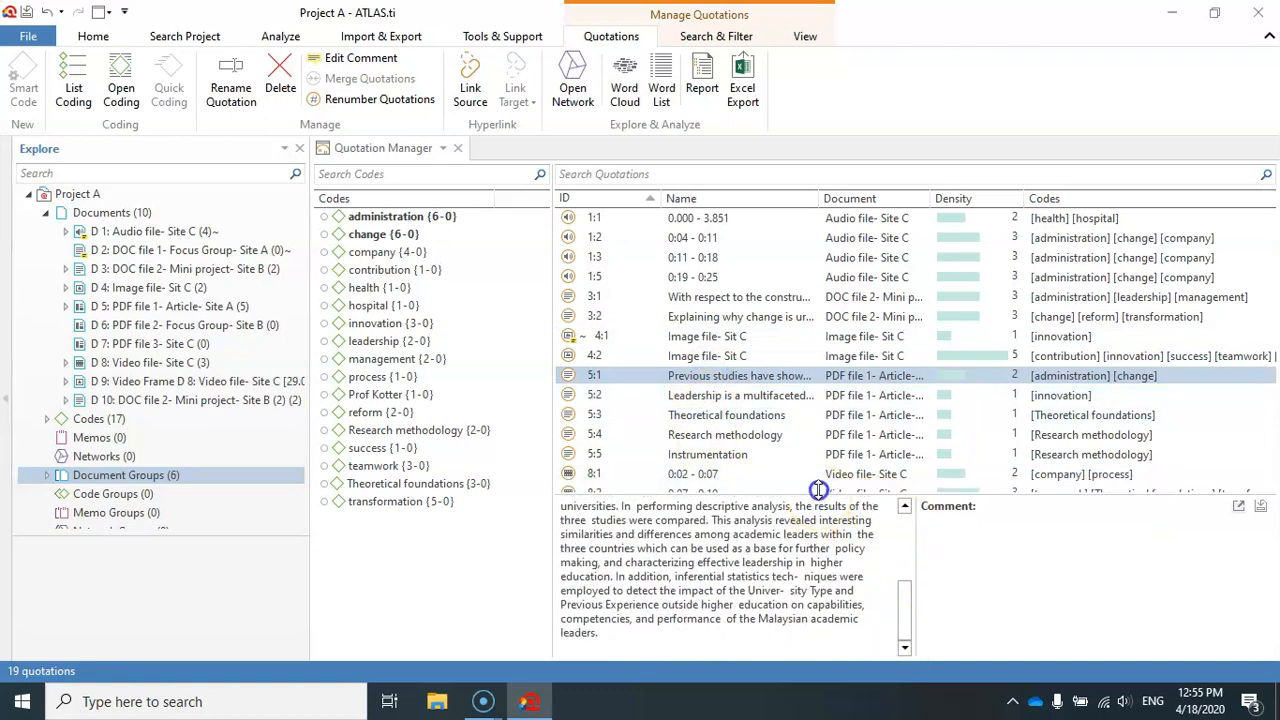
left_click_drag(818, 494, 815, 392)
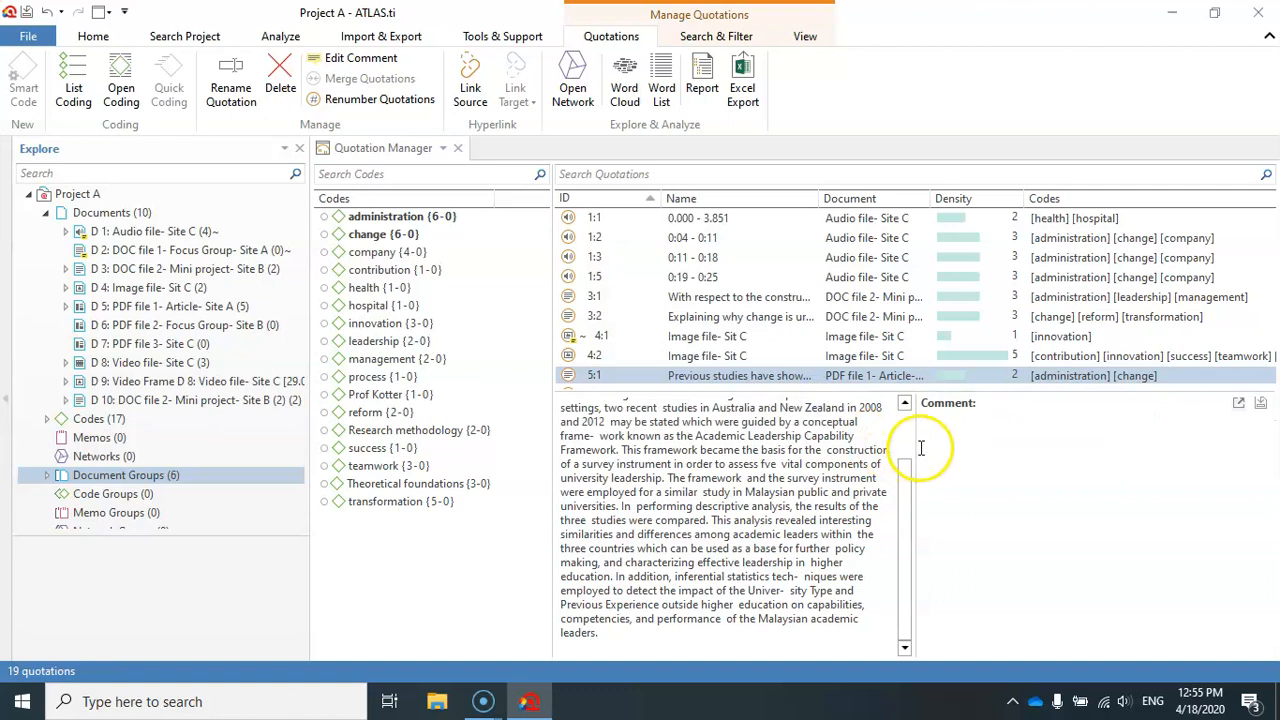
scroll(910, 447, "up", 2)
left_click_drag(915, 450, 1062, 462)
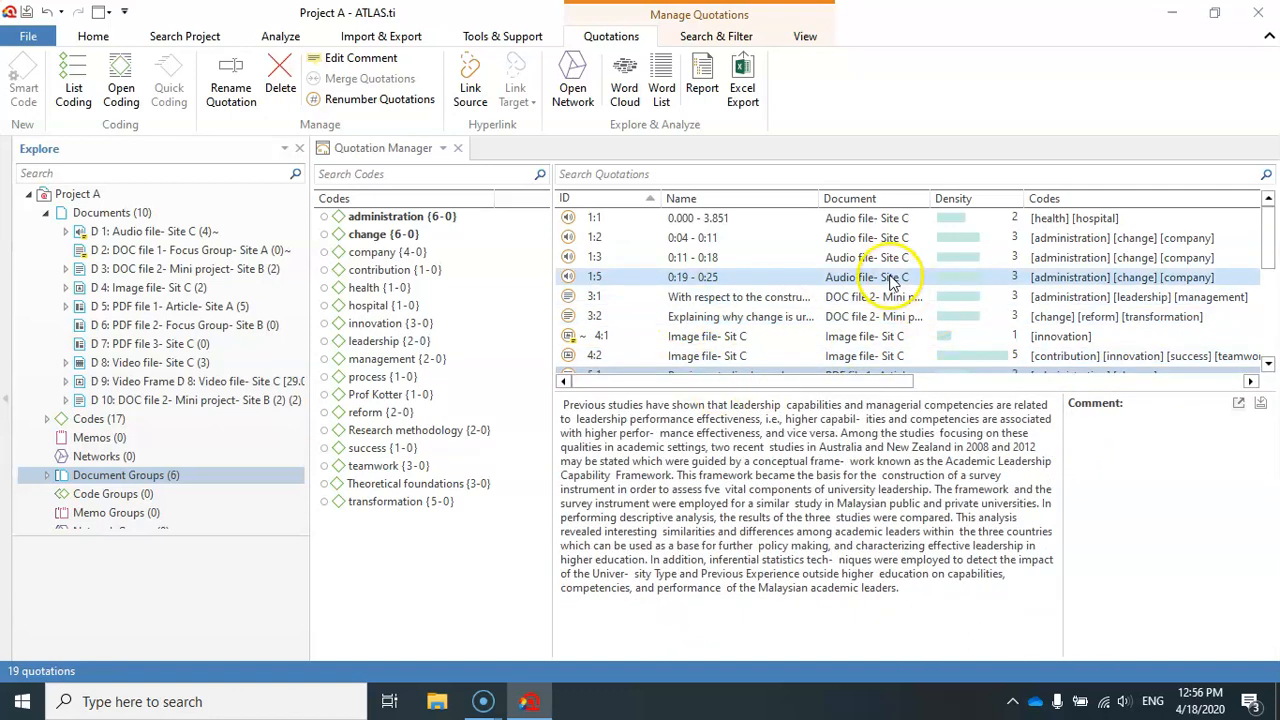
scroll(820, 300, "down", 1)
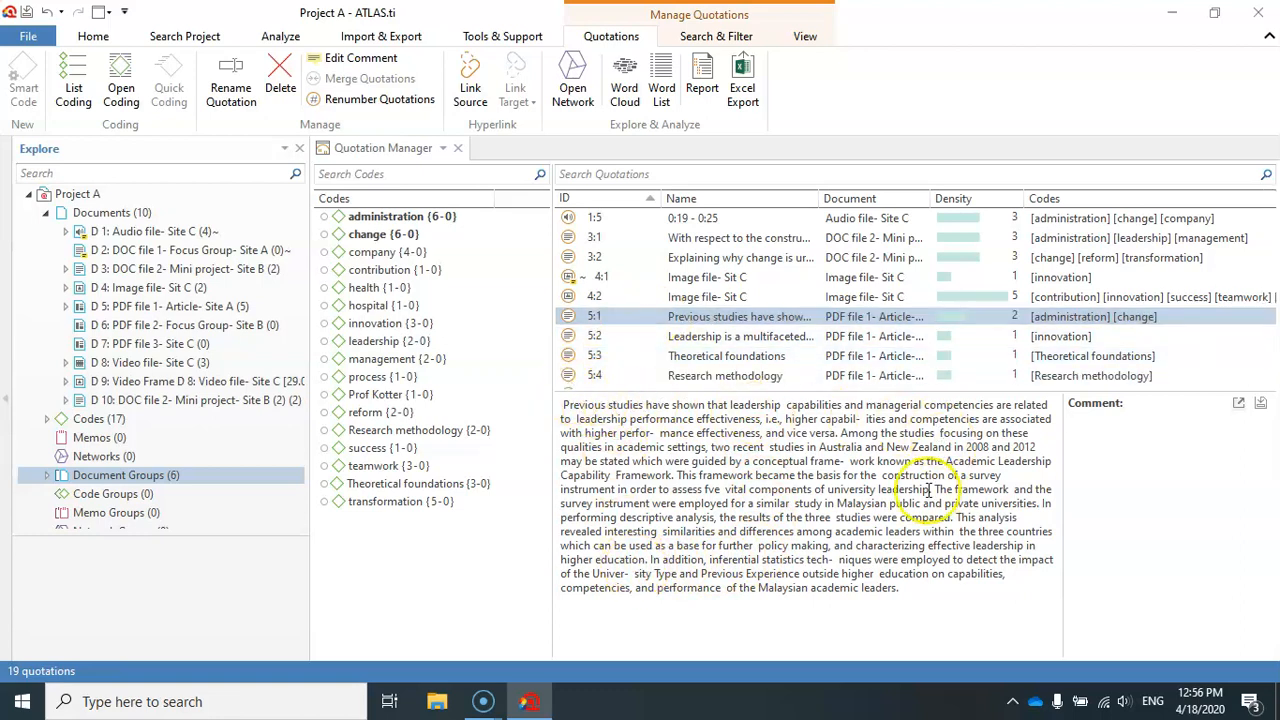
Apply the existing codes health, hospital and innovation to quotation 5:1 with List Coding
right_click(598, 320)
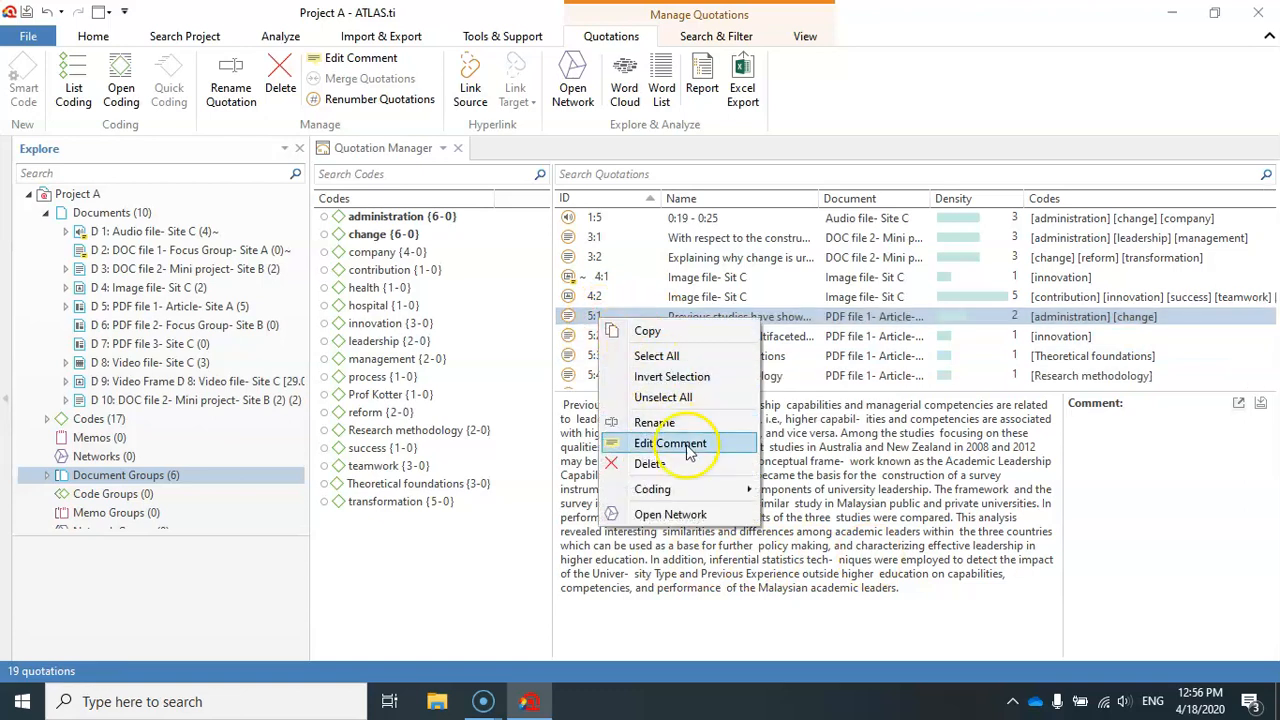
mouse_move(728, 490)
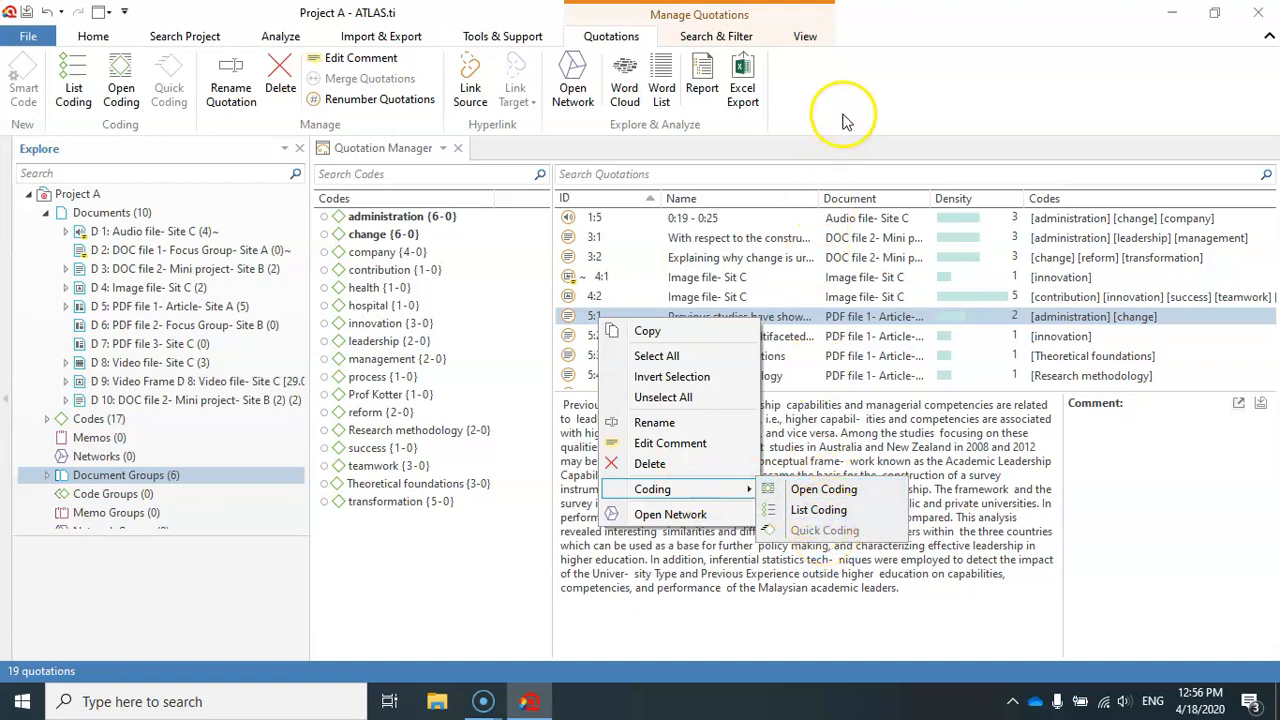
left_click(805, 513)
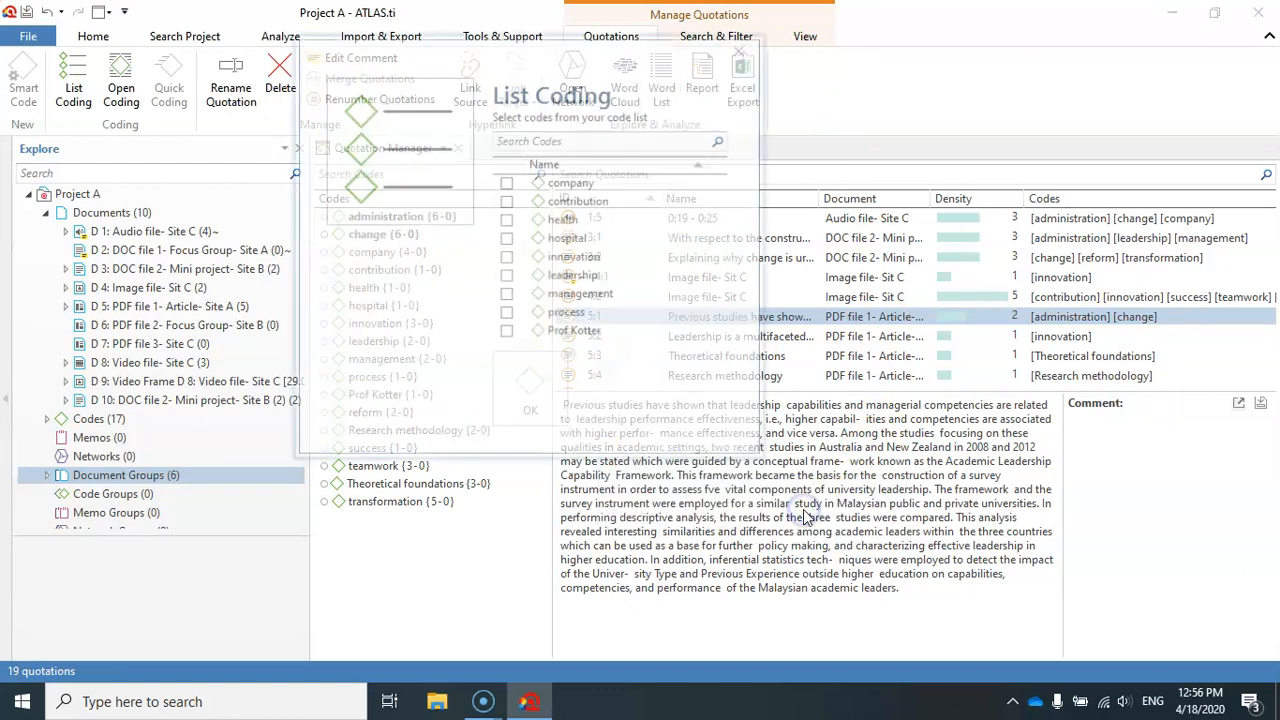
left_click(506, 219)
left_click(506, 238)
left_click(506, 257)
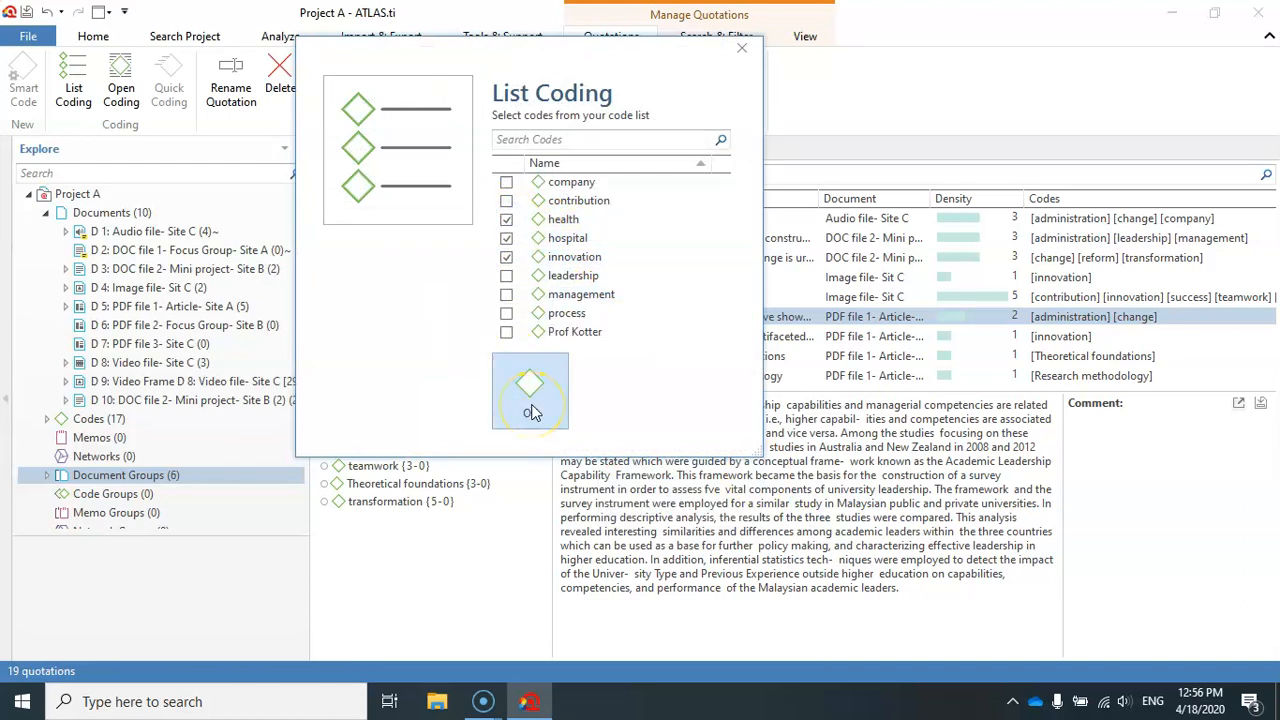
left_click(532, 388)
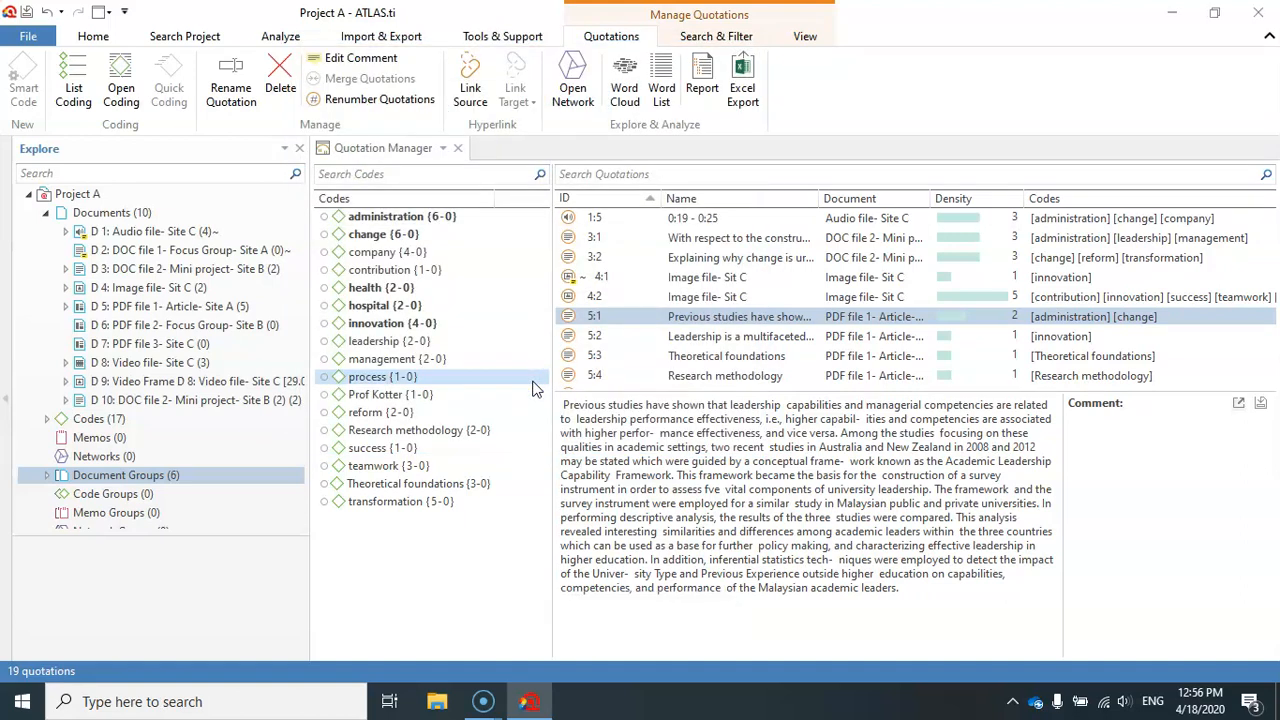
Check the codes of quotation 5:1 in the margin of its source PDF, closing the document when done
left_click(594, 317)
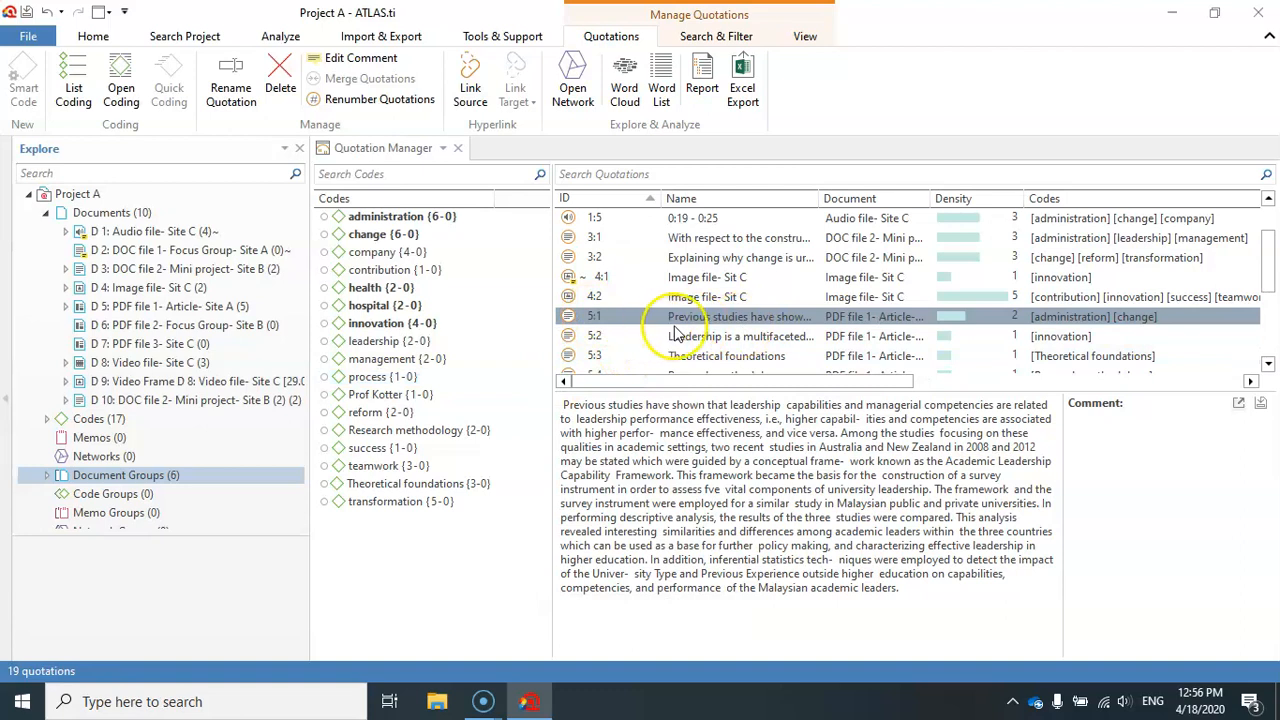
left_click(598, 318)
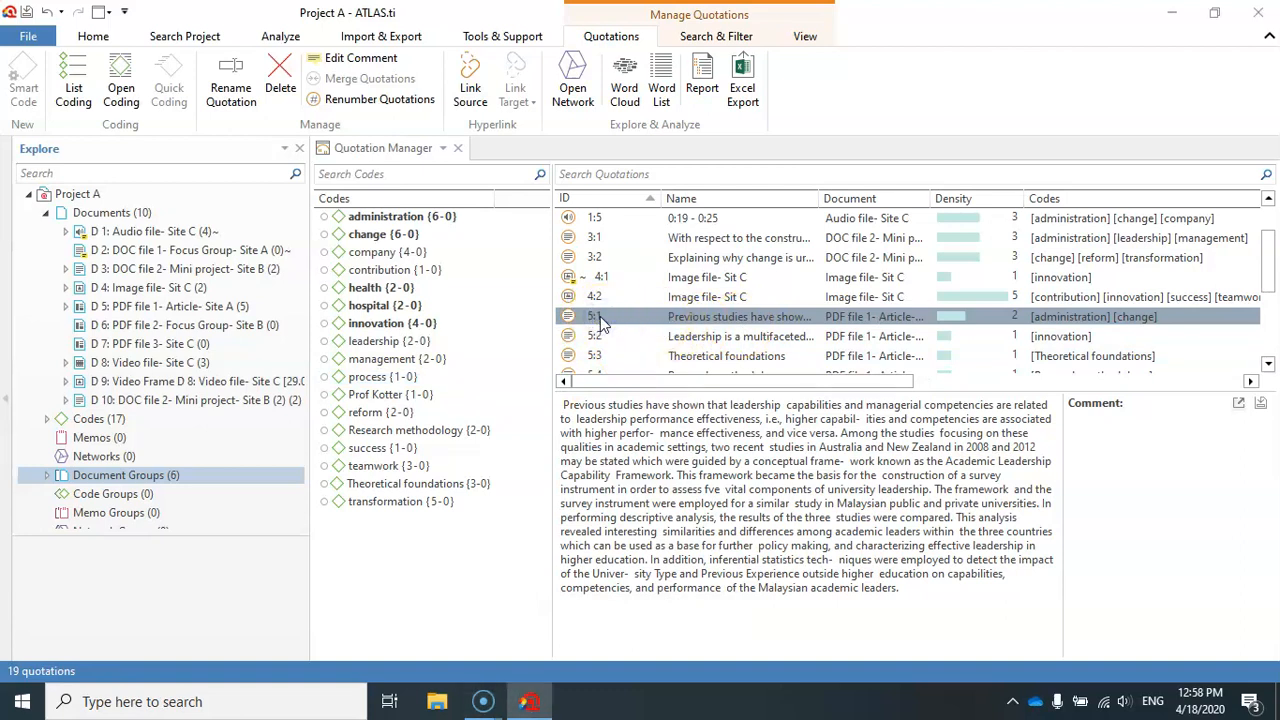
left_click(600, 316)
double_click(609, 317)
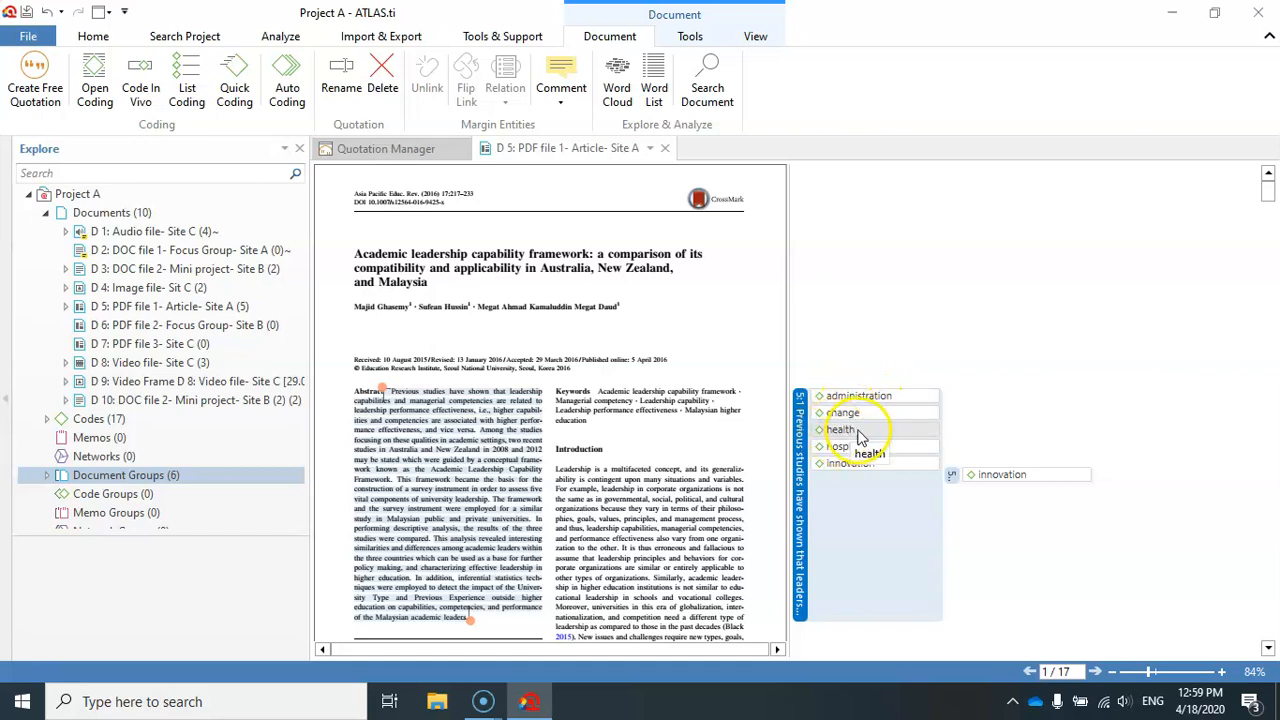
left_click(664, 148)
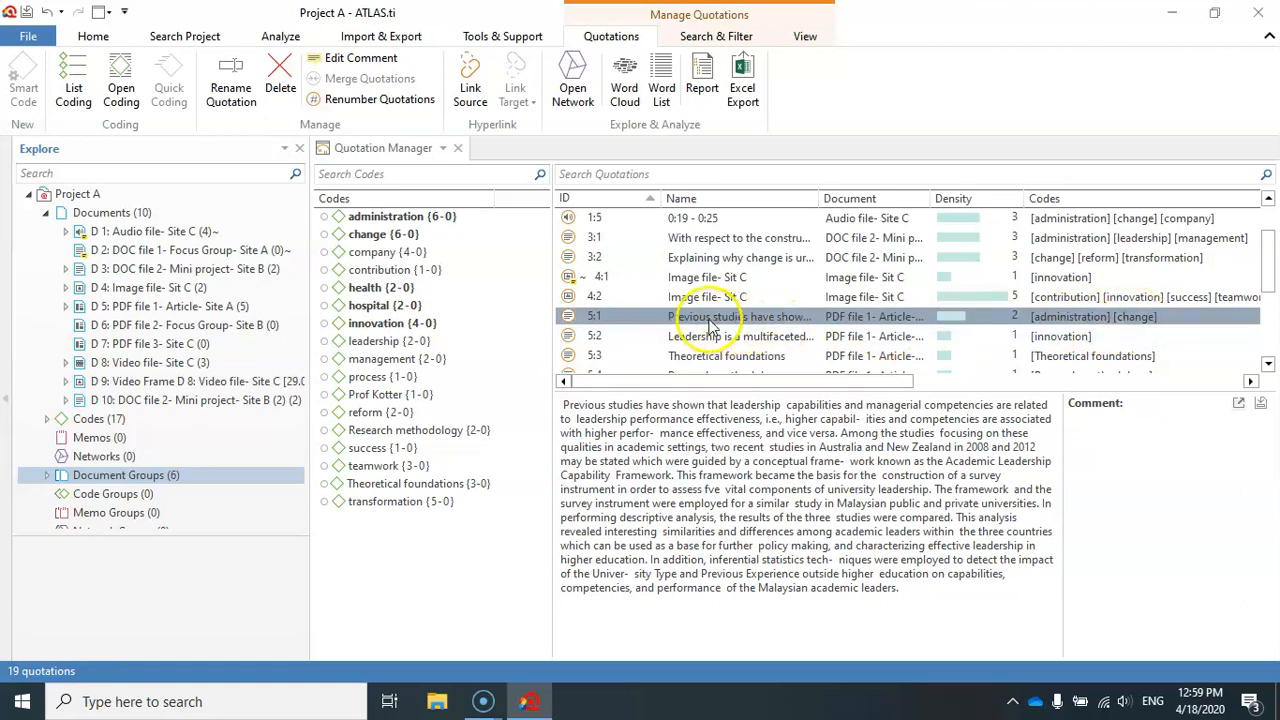
Reopen the Quotation Manager and check the codes listed for quotation 5:1
left_click(458, 148)
left_click(464, 74)
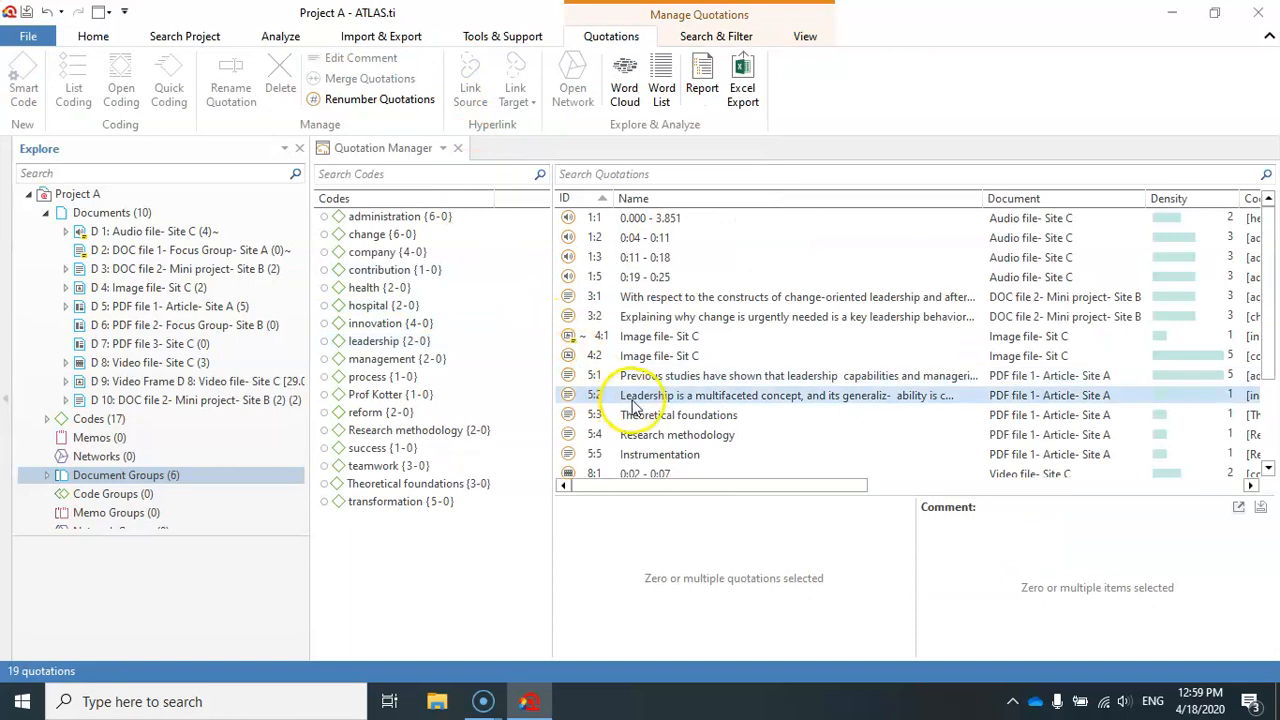
left_click(633, 375)
left_click_drag(829, 486, 1013, 497)
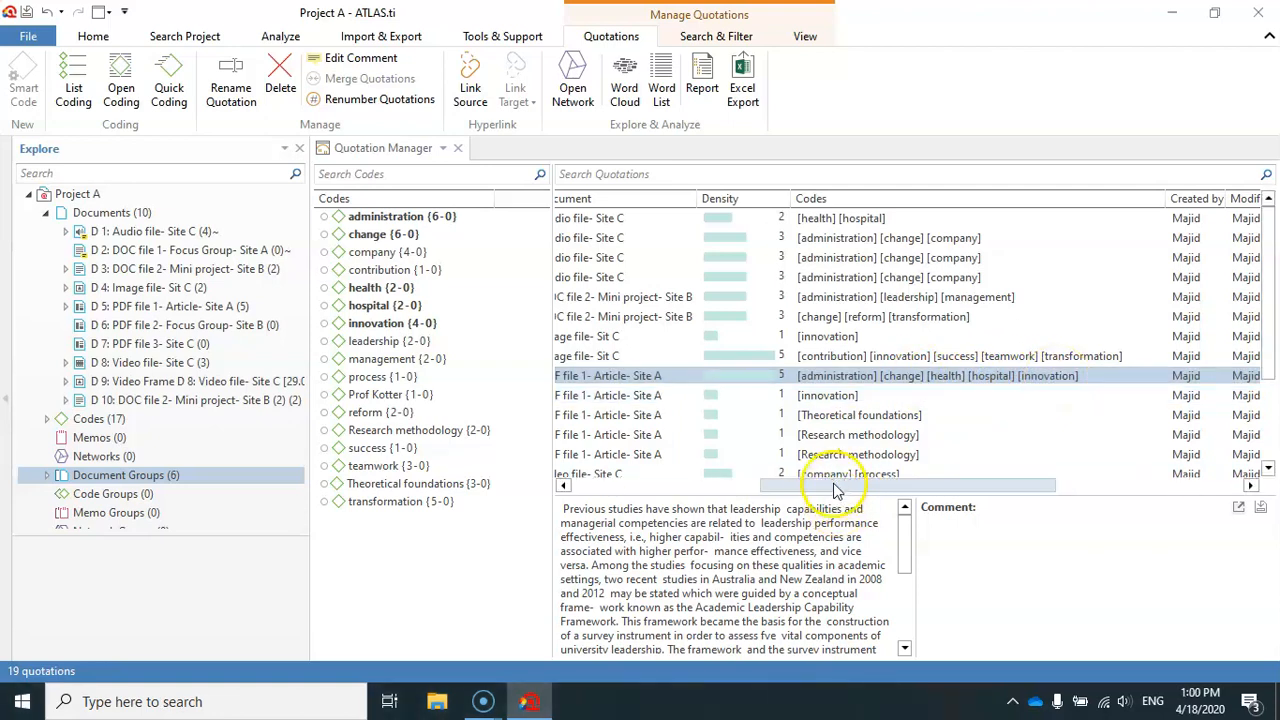
left_click_drag(831, 484, 609, 482)
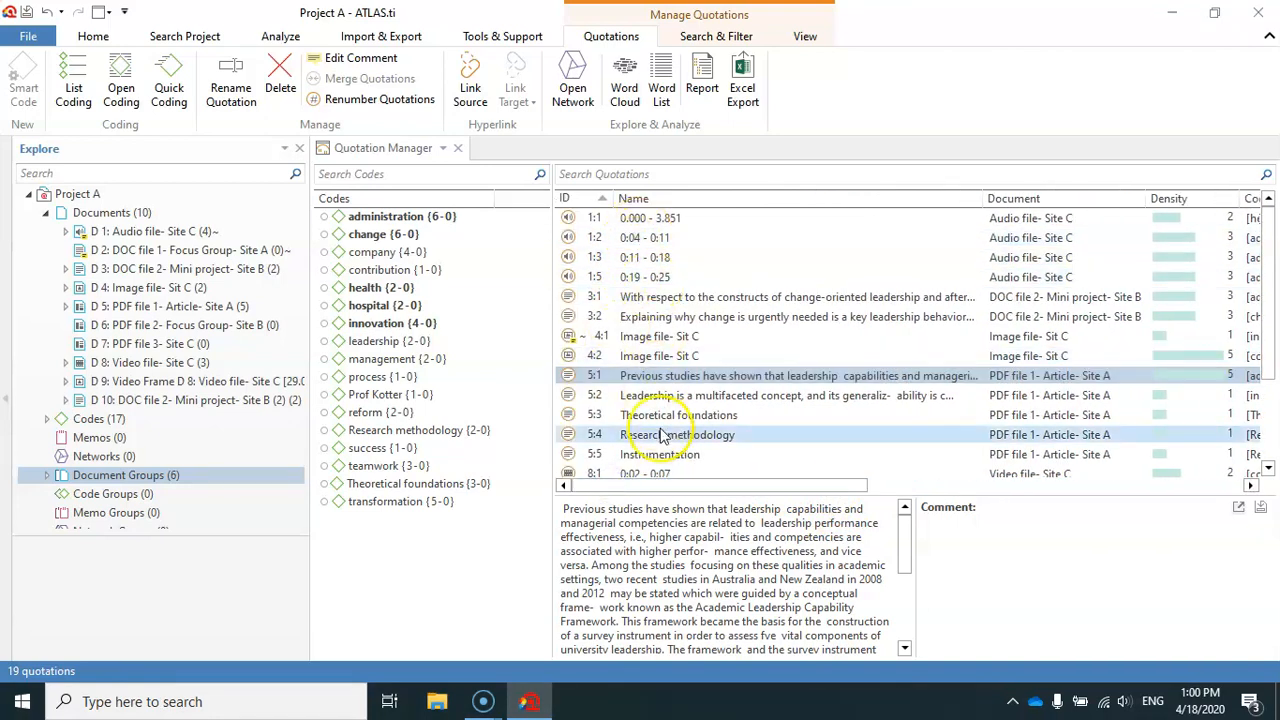
Preview video quotation 8:1 by playing it in the preview area, and bring up the preview of audio quotation 1:5
scroll(690, 380, "down", 2)
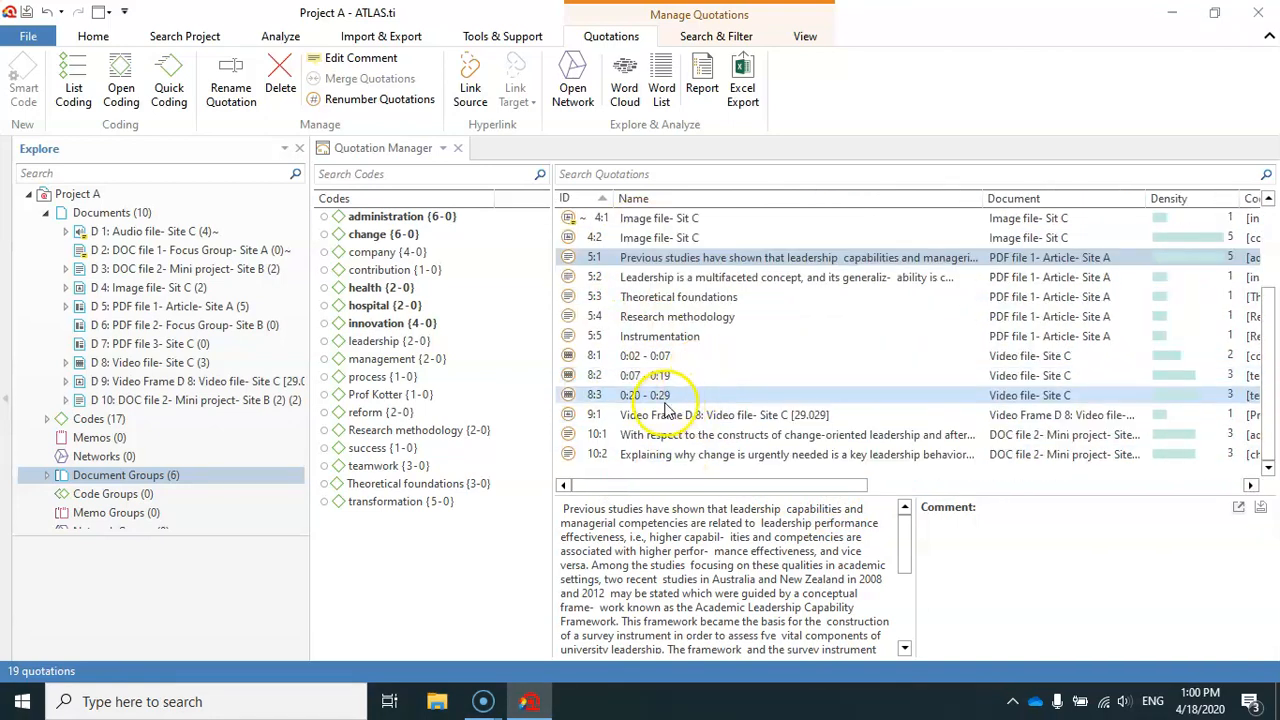
left_click(631, 360)
scroll(629, 486, "up", 1)
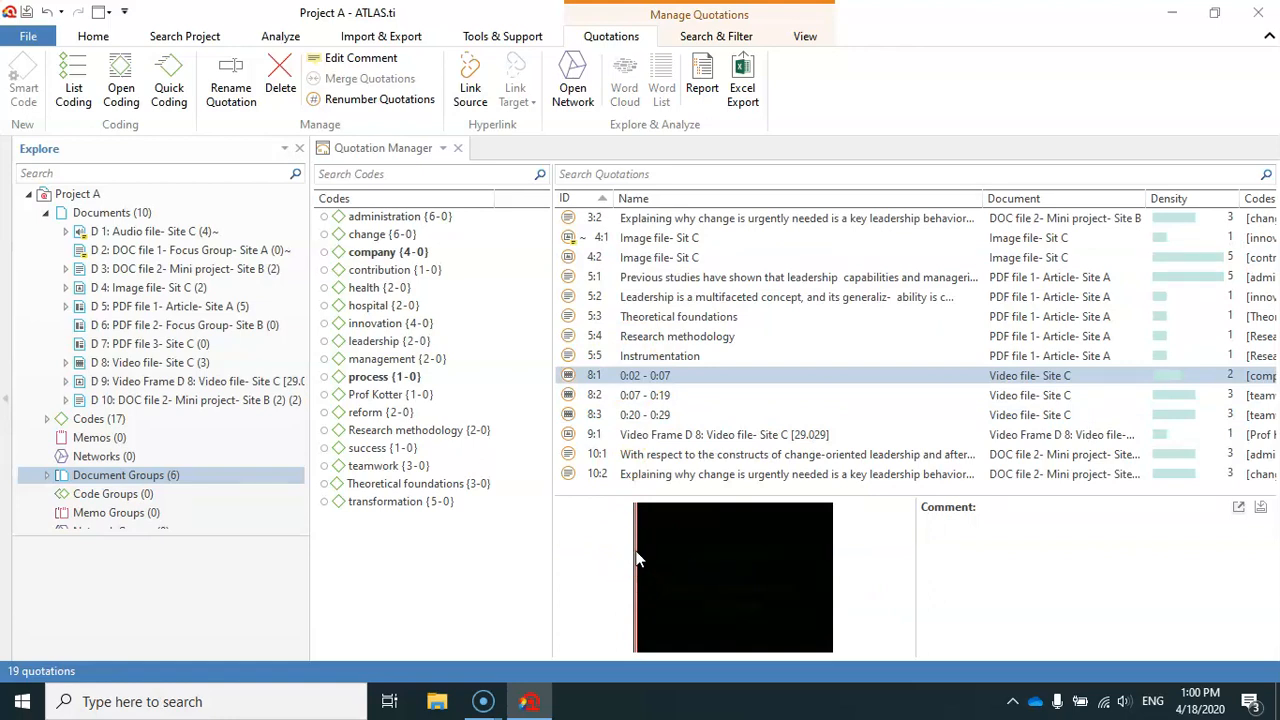
left_click(636, 552)
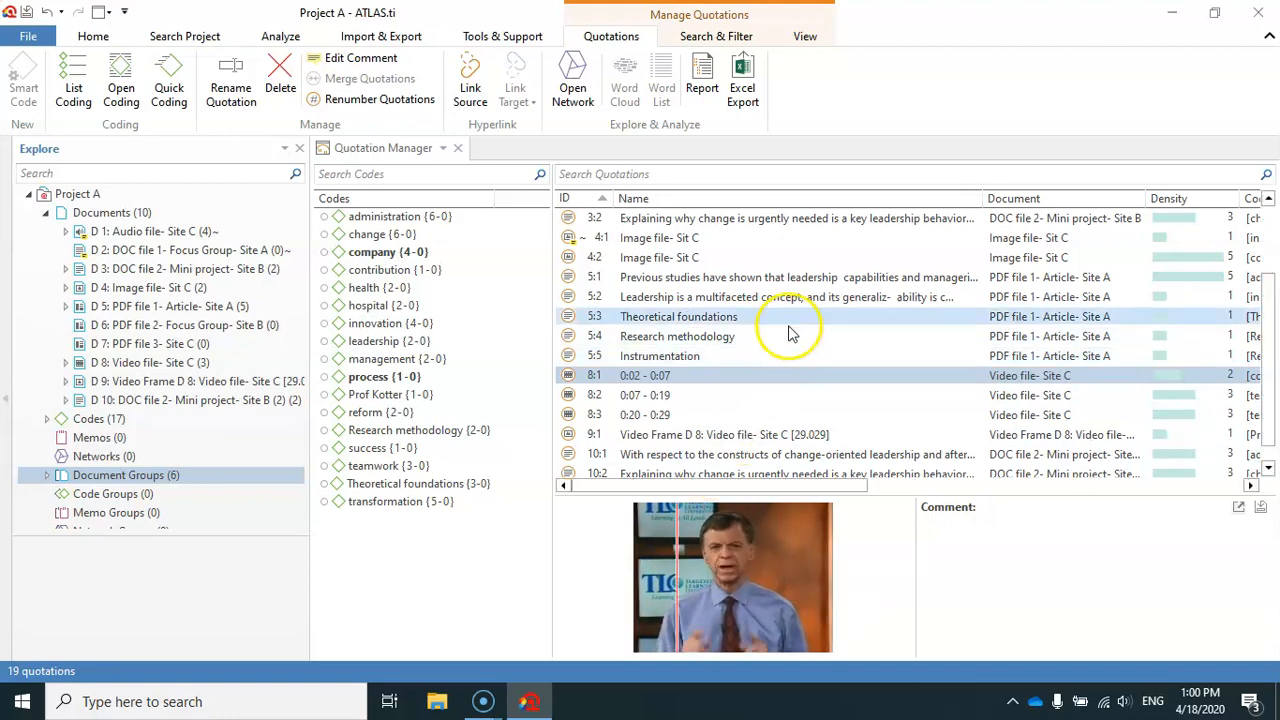
scroll(813, 322, "up", 2)
left_click(641, 220)
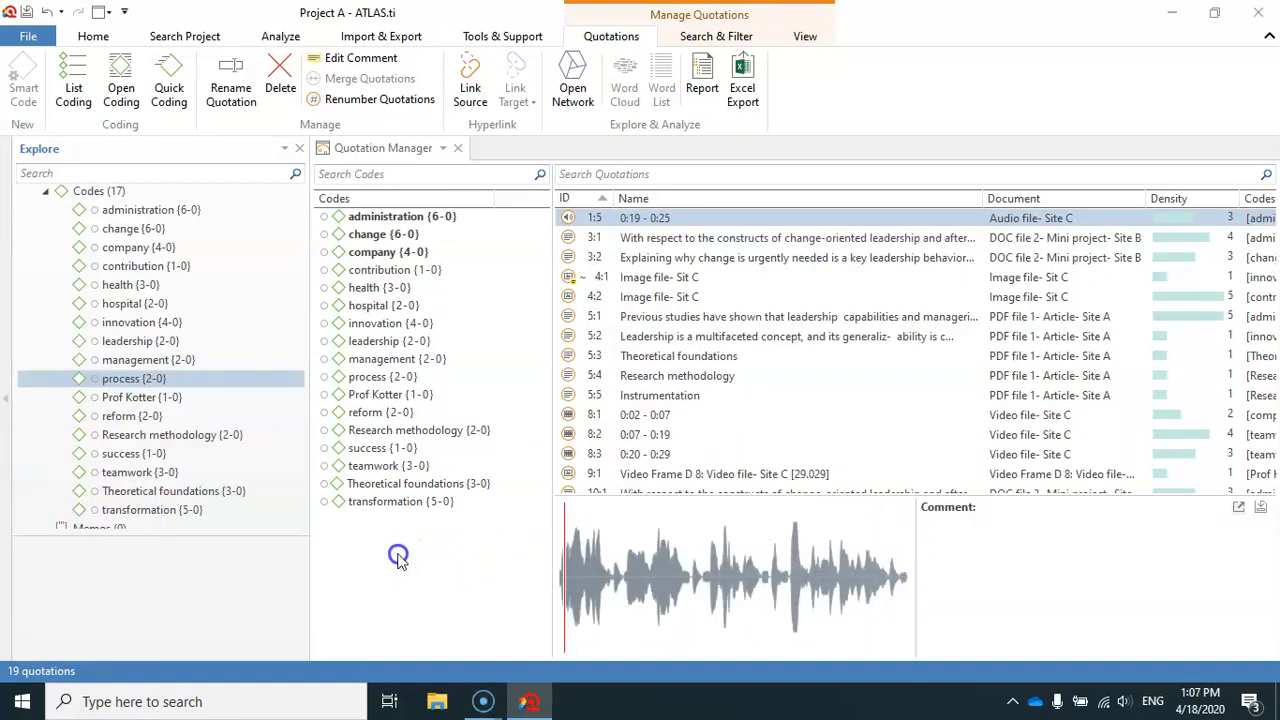
Narrow the Name and Document columns of the quotation list to make room for the Codes column
left_click(398, 570)
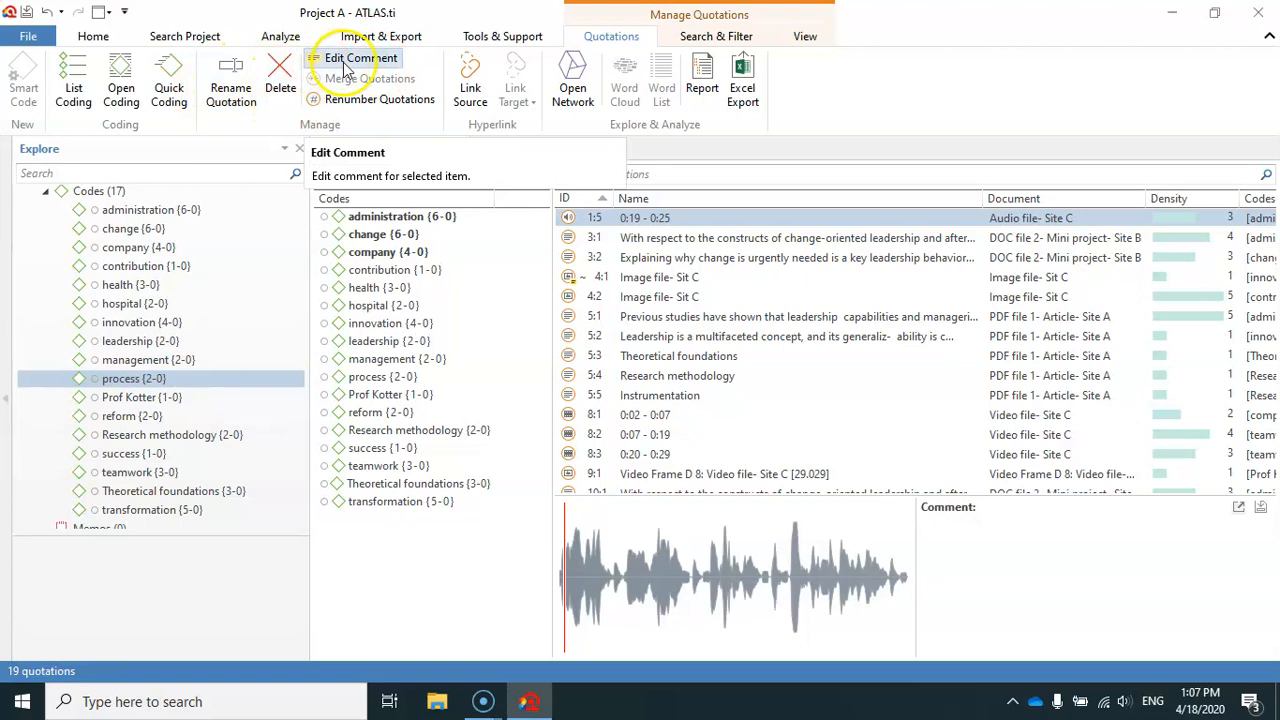
left_click_drag(985, 198, 772, 199)
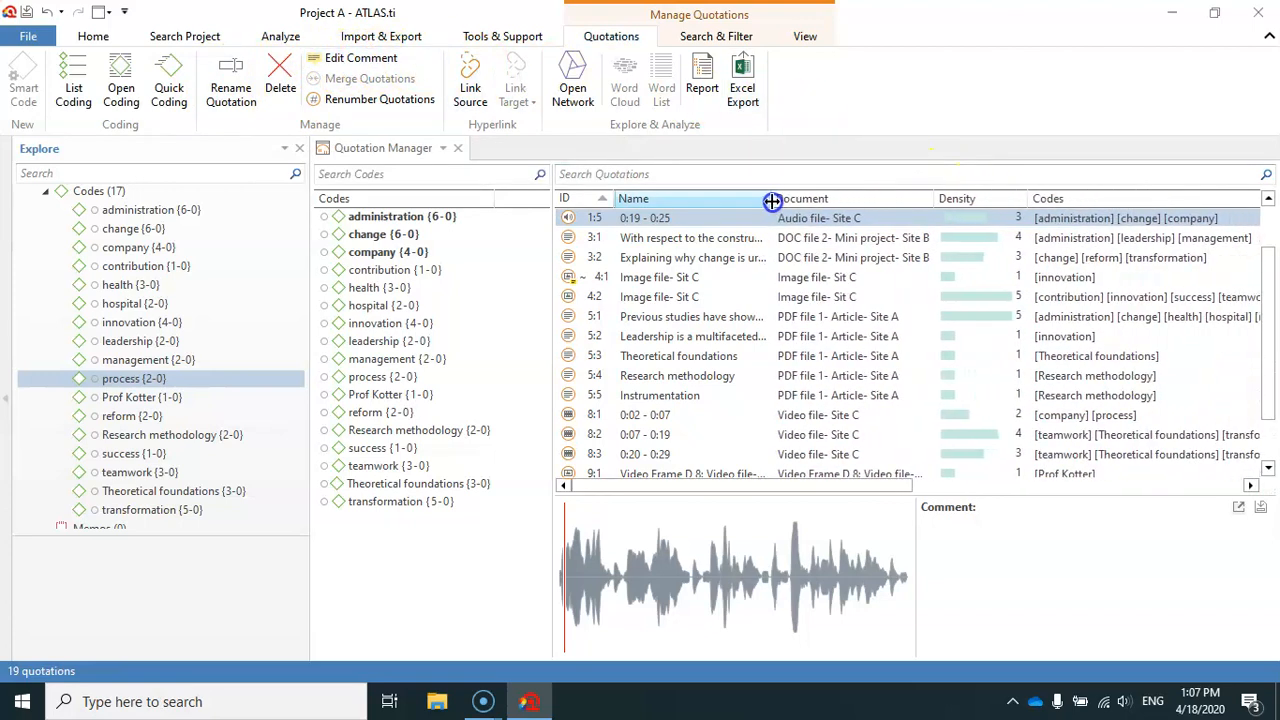
left_click_drag(923, 195, 866, 200)
left_click_drag(771, 200, 728, 207)
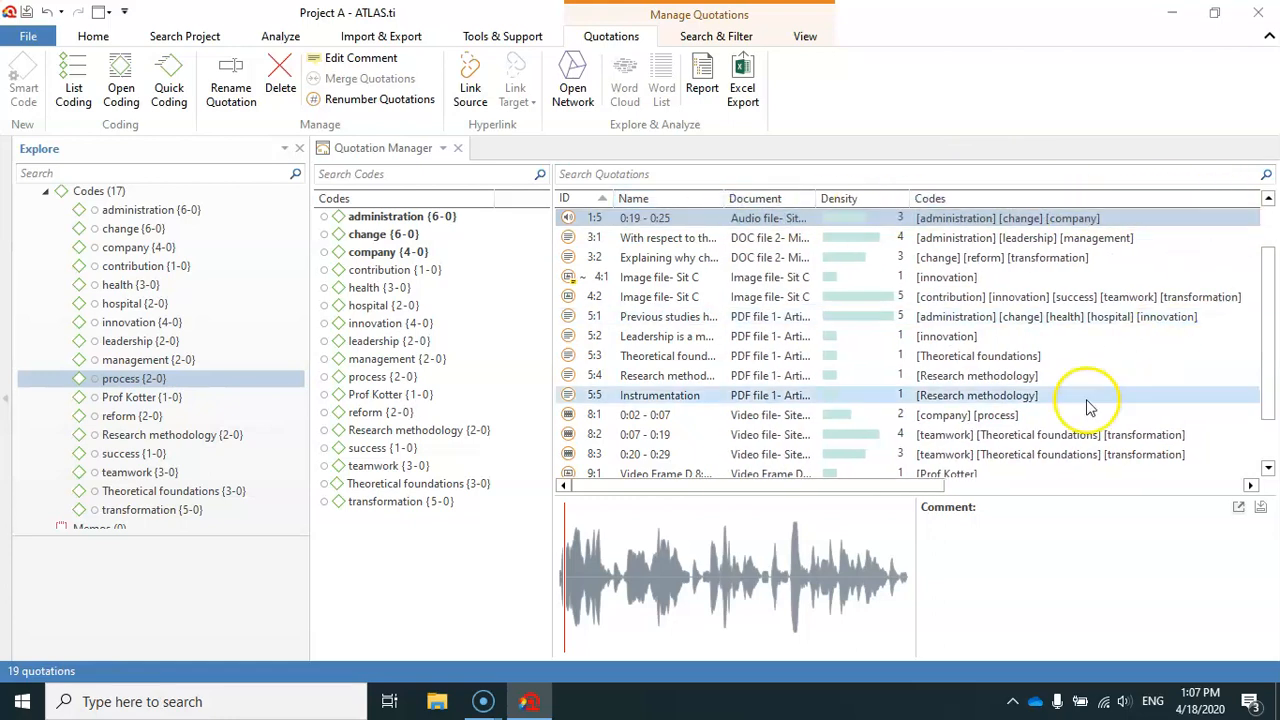
left_click_drag(921, 486, 794, 497)
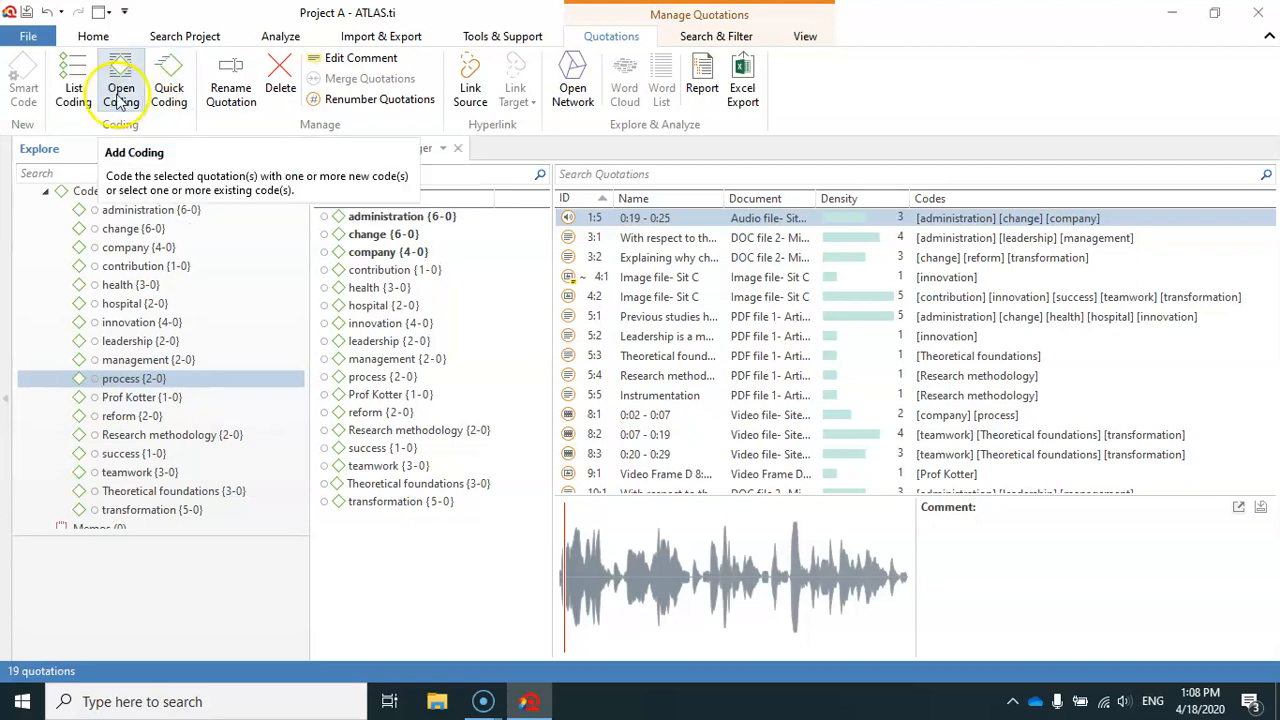
Look at the Coding options offered for quotation 4:2 without applying any of them
right_click(634, 298)
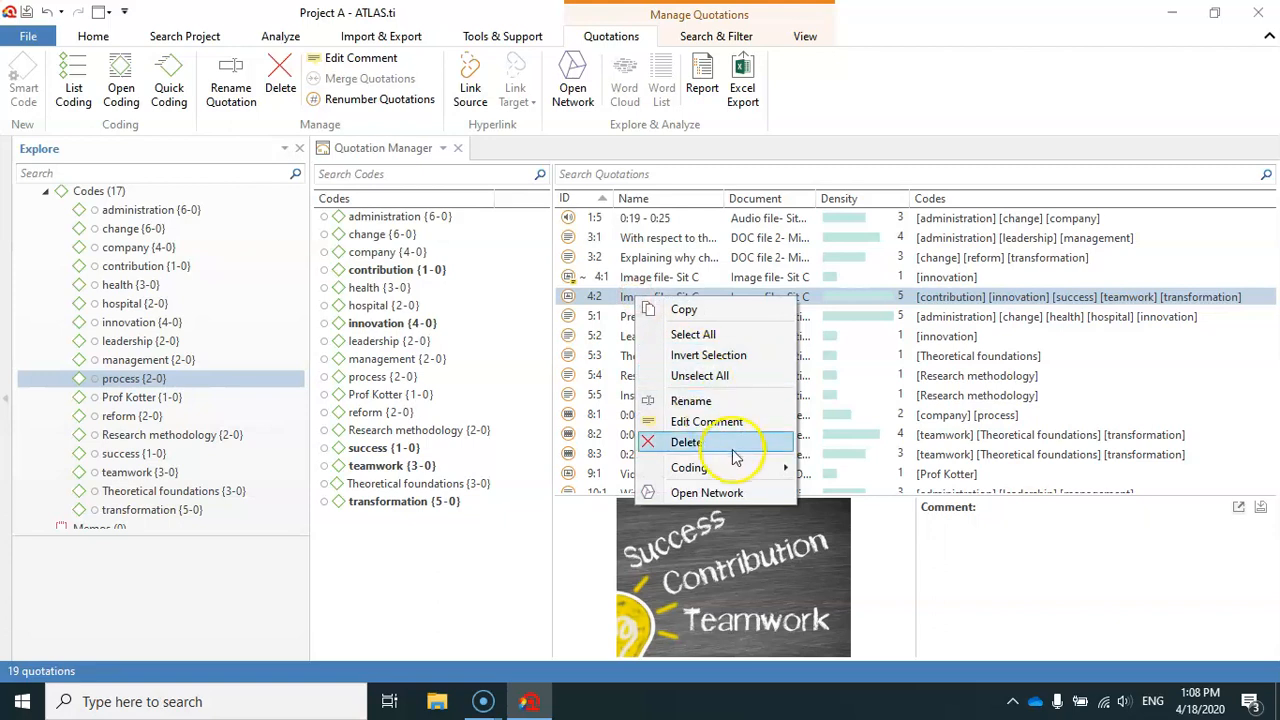
mouse_move(775, 468)
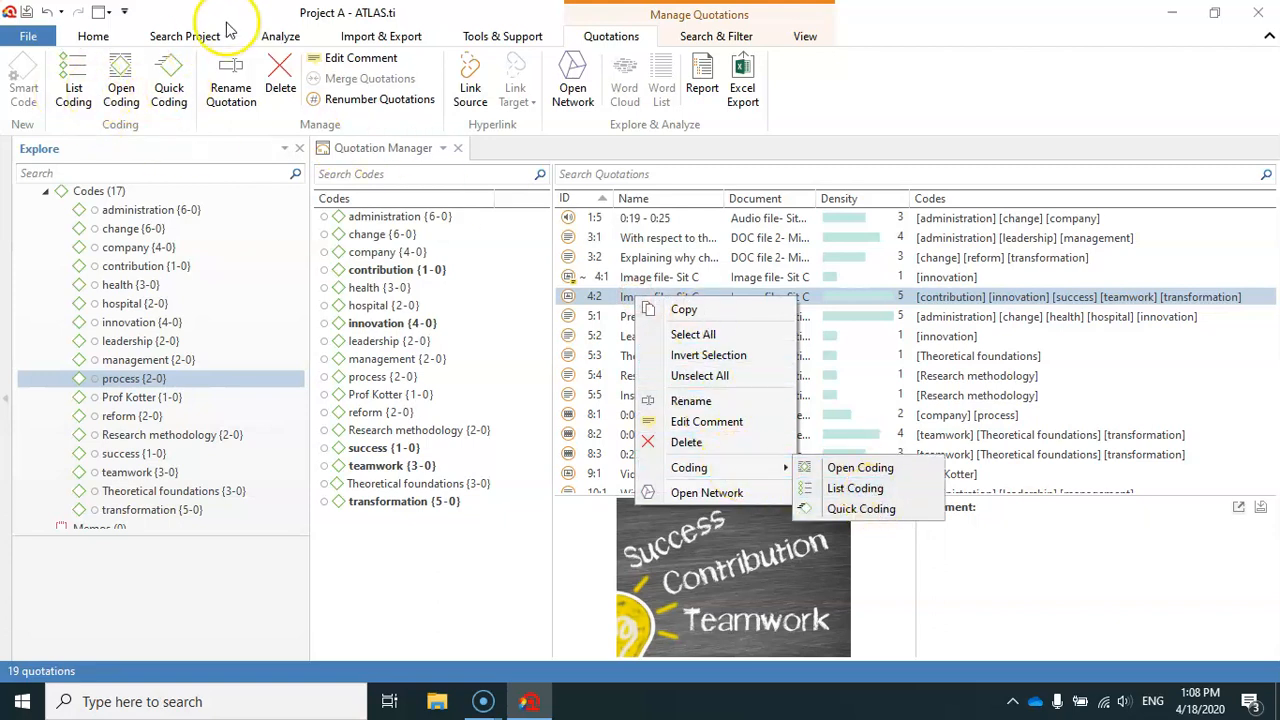
left_click(886, 91)
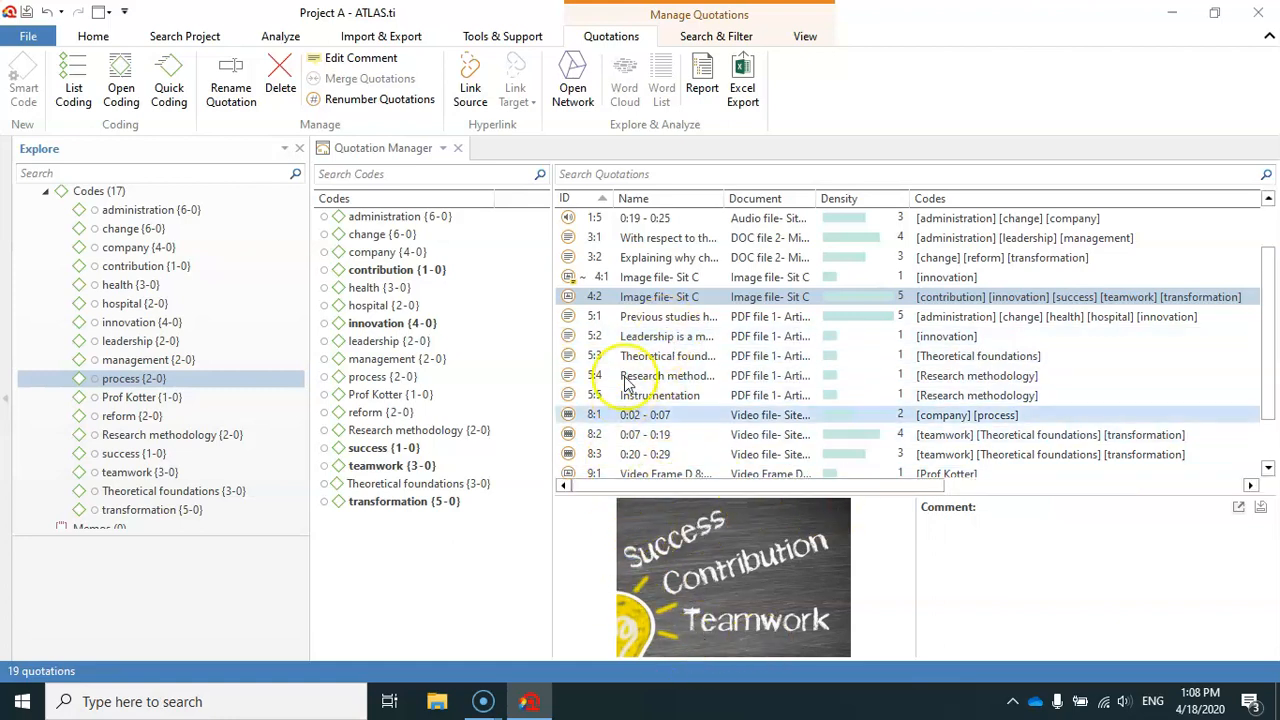
Apply the existing code change from the Project Explorer to quotation 4:2
double_click(636, 298)
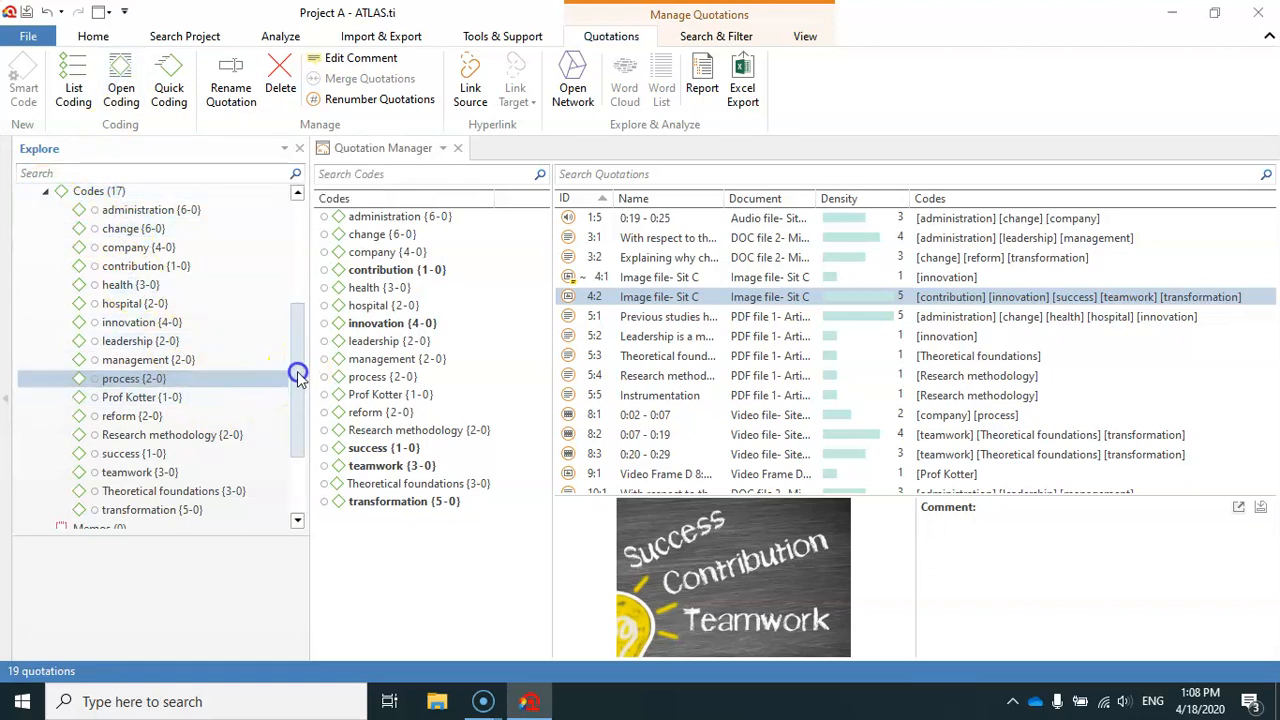
left_click_drag(297, 446, 297, 314)
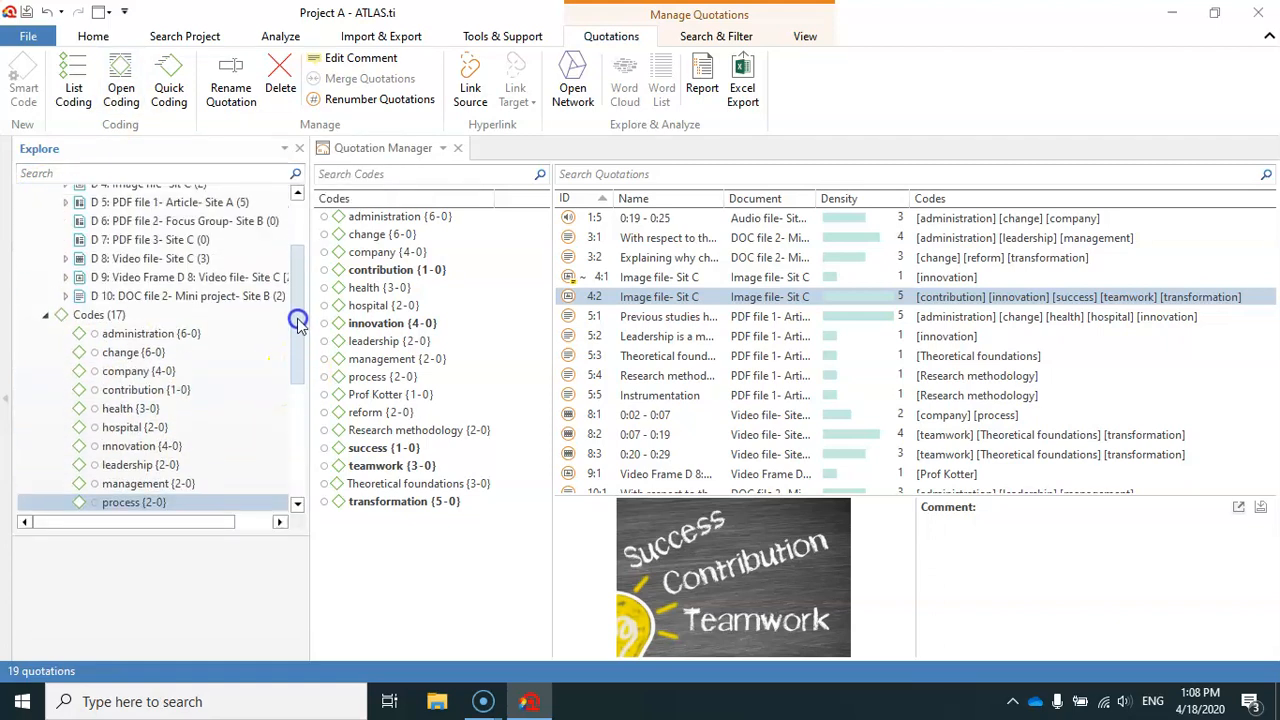
left_click(88, 314)
mouse_move(297, 302)
left_mouse_down()
mouse_move(300, 270)
mouse_move(292, 318)
left_mouse_up()
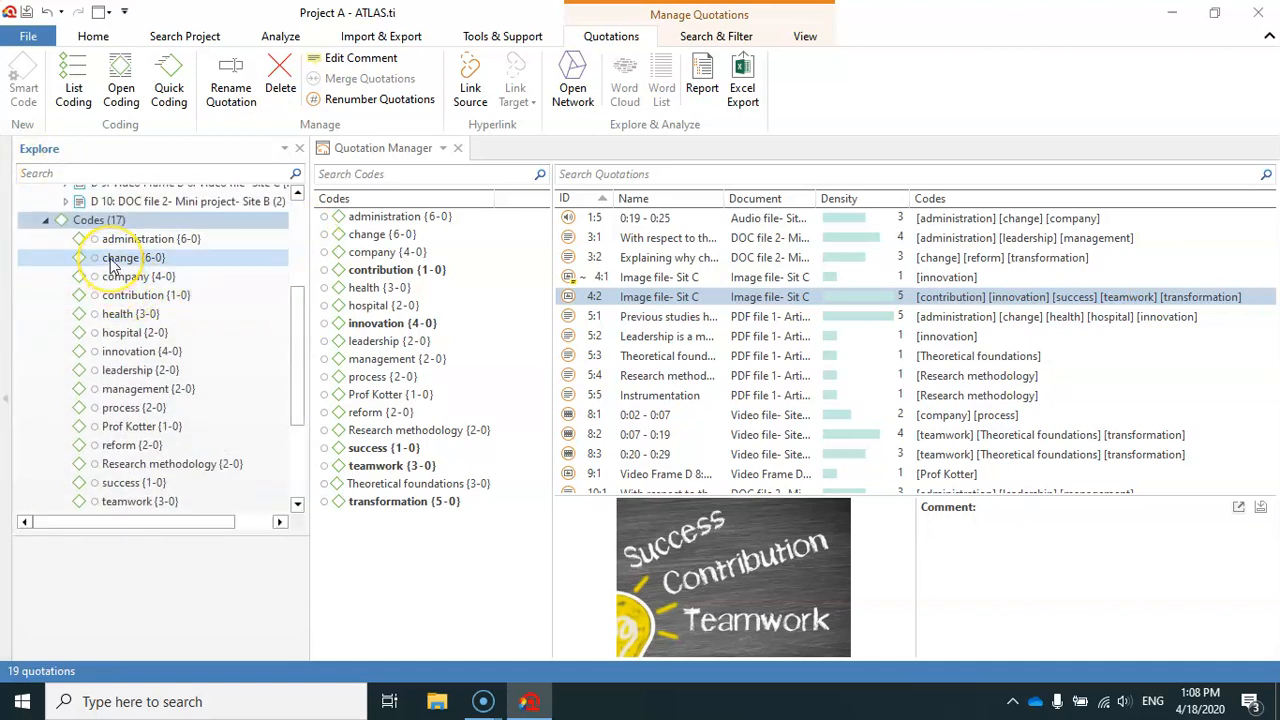
left_click_drag(113, 263, 128, 258)
left_click_drag(222, 274, 618, 300)
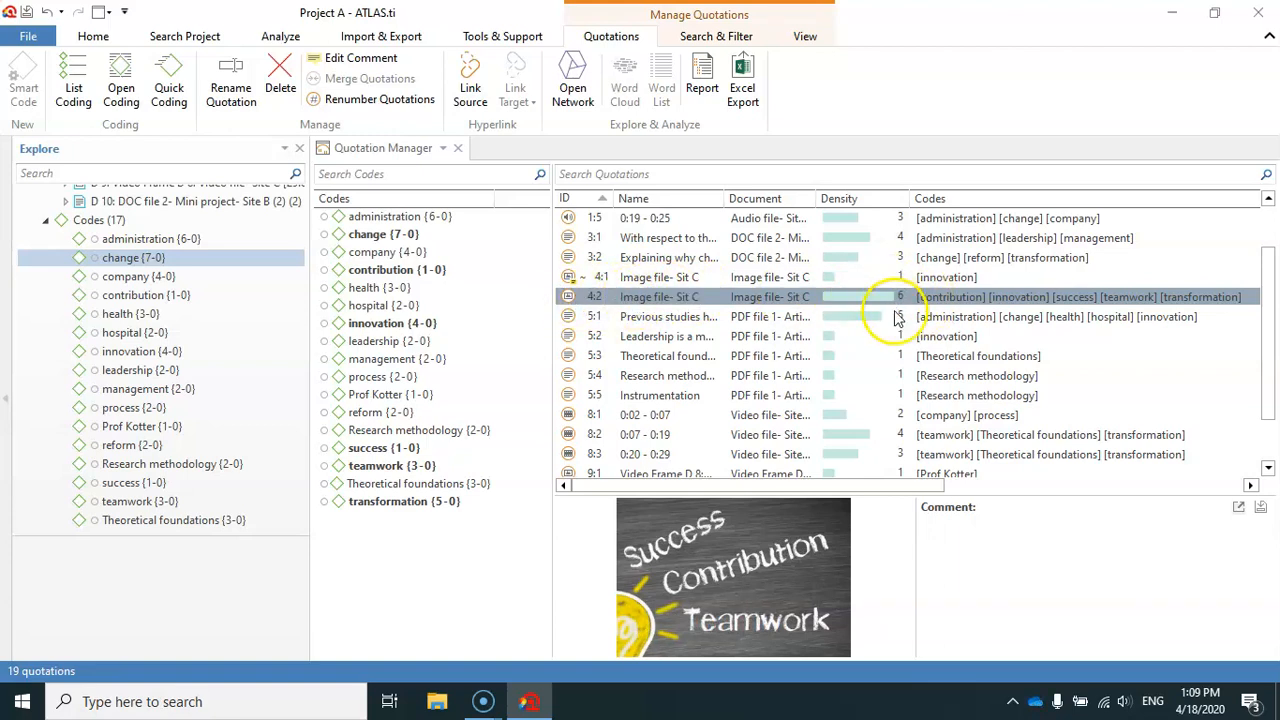
Check the codes listed for quotation 4:2, reopening the Quotation Manager to refresh them and widening the Codes column
left_click_drag(903, 490, 963, 487)
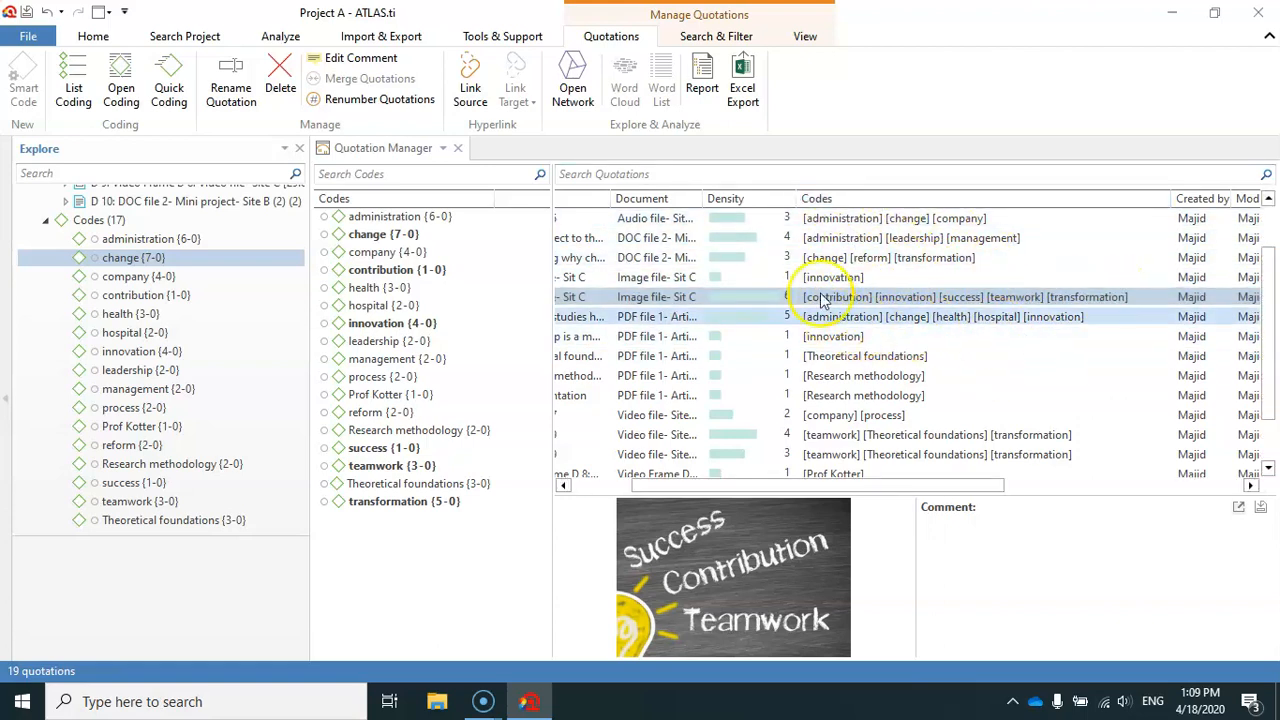
left_click(457, 149)
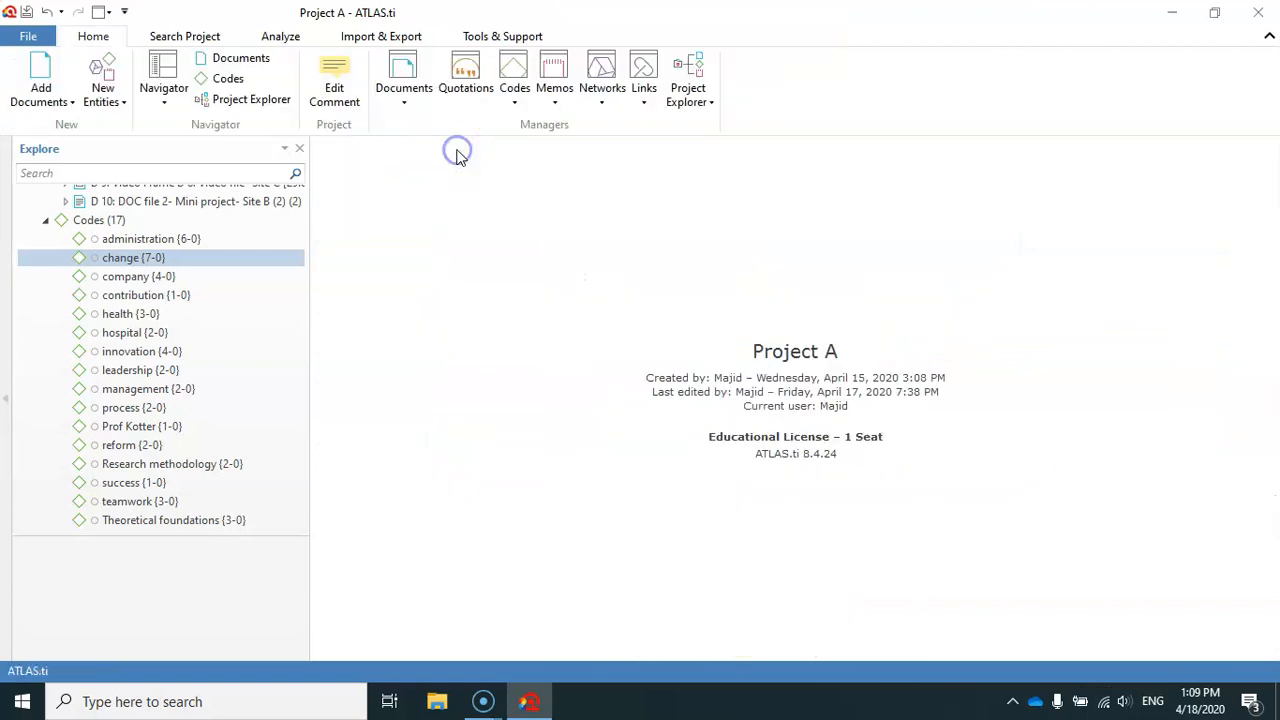
left_click(466, 72)
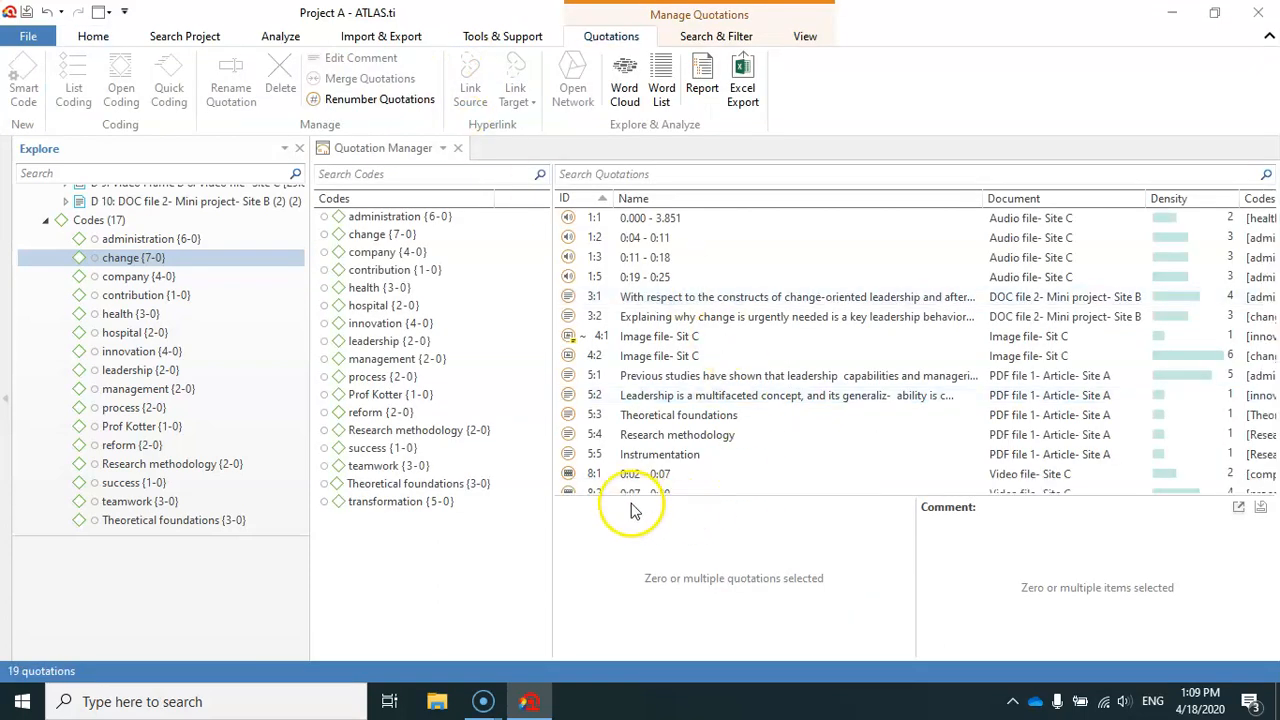
left_click_drag(635, 484, 897, 484)
left_click(847, 362)
left_click_drag(1152, 199, 1176, 208)
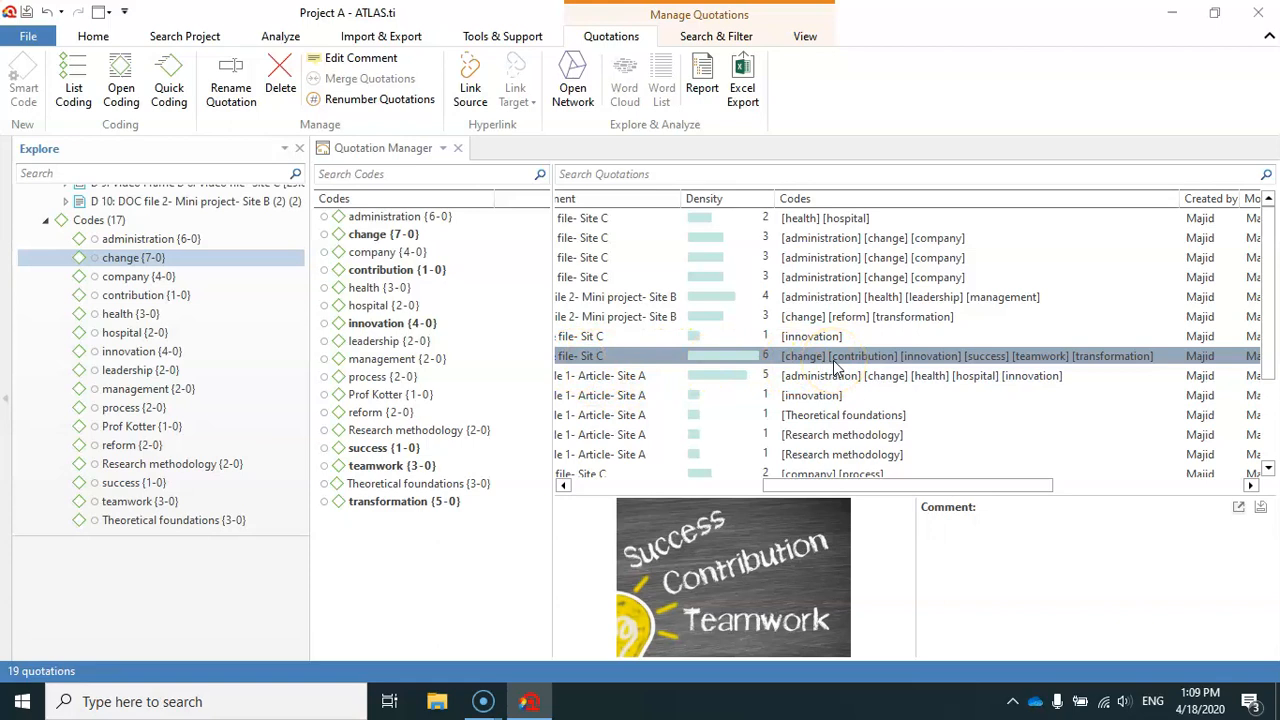
left_click_drag(771, 486, 570, 500)
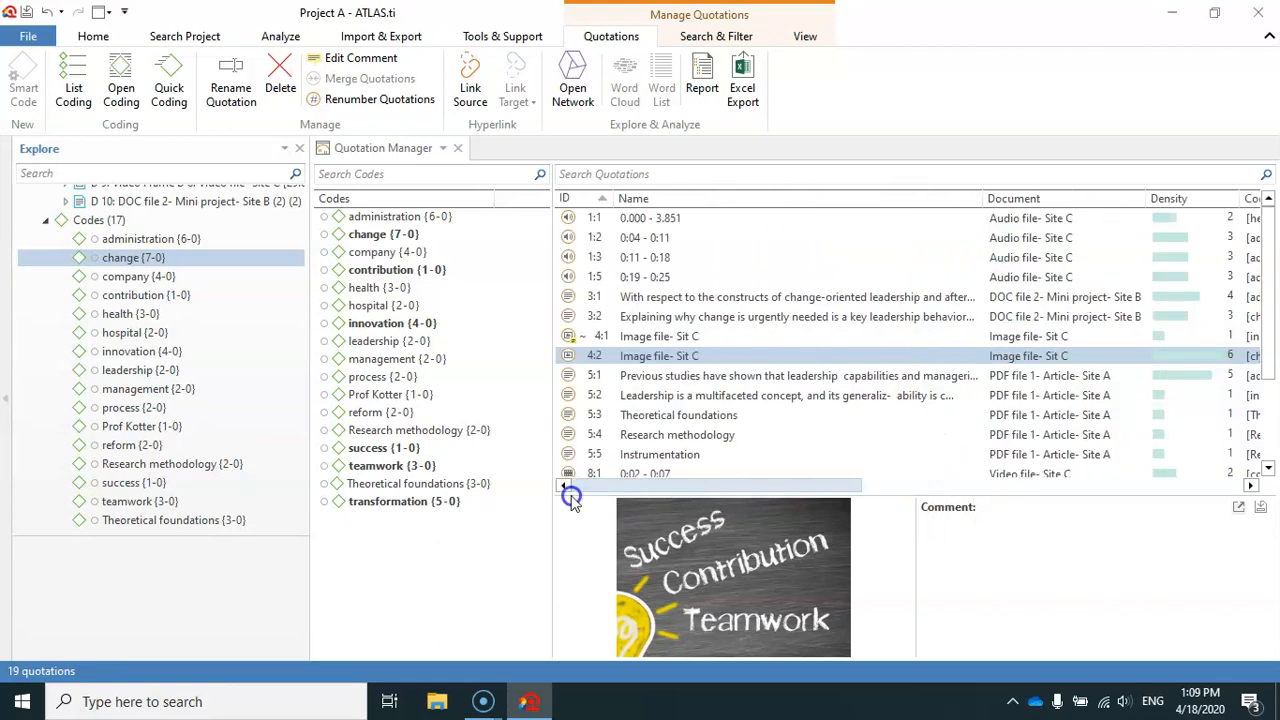
Renumber the project's quotations to close the gaps in their ID sequence
left_click(114, 316)
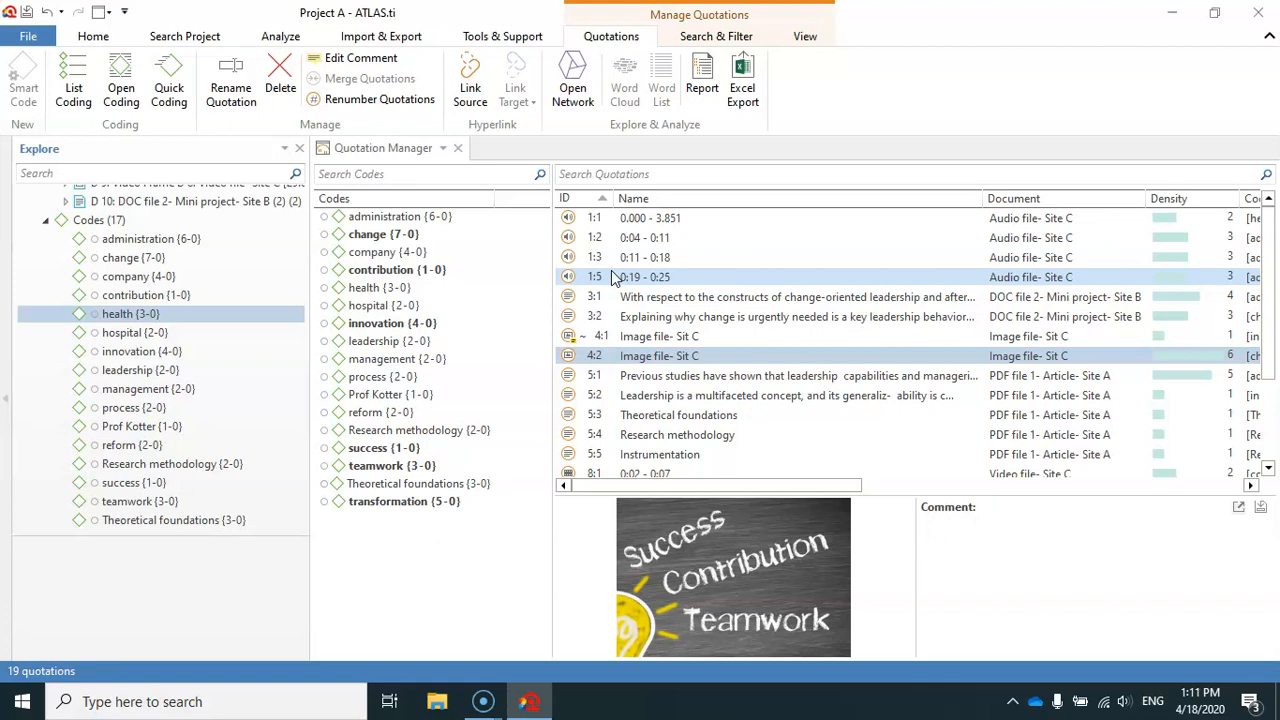
left_click(346, 101)
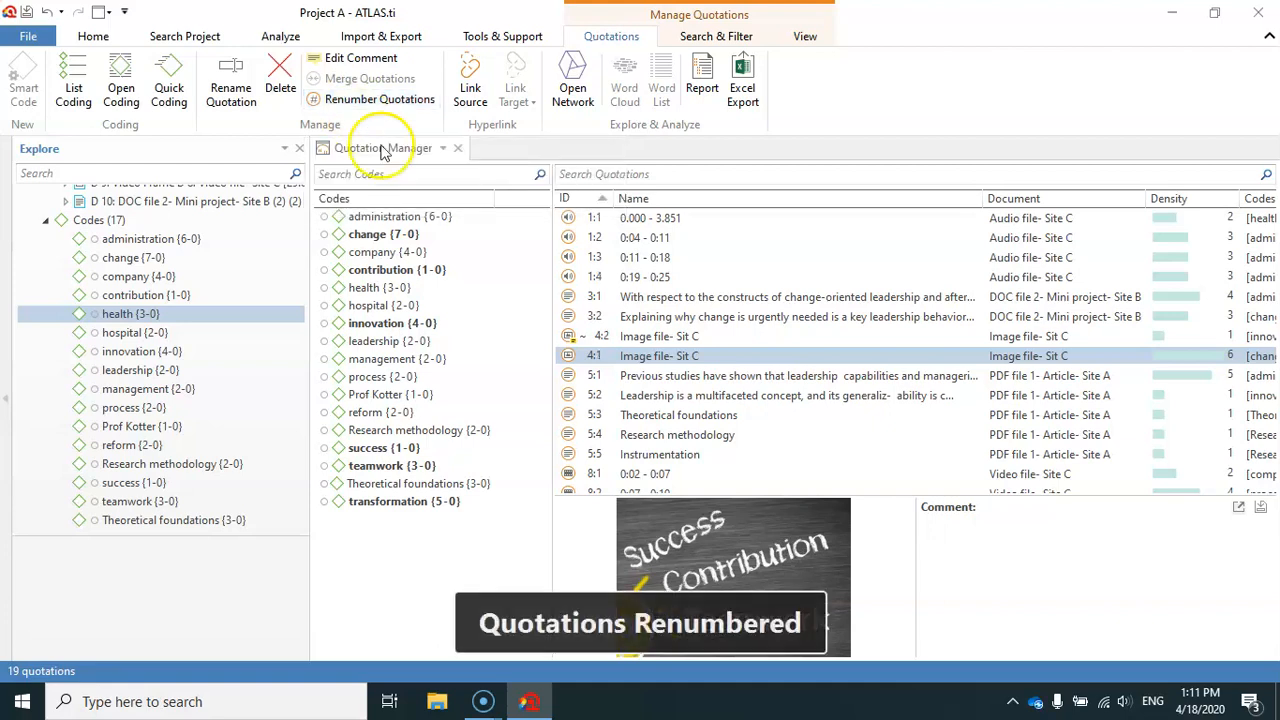
left_click(585, 277)
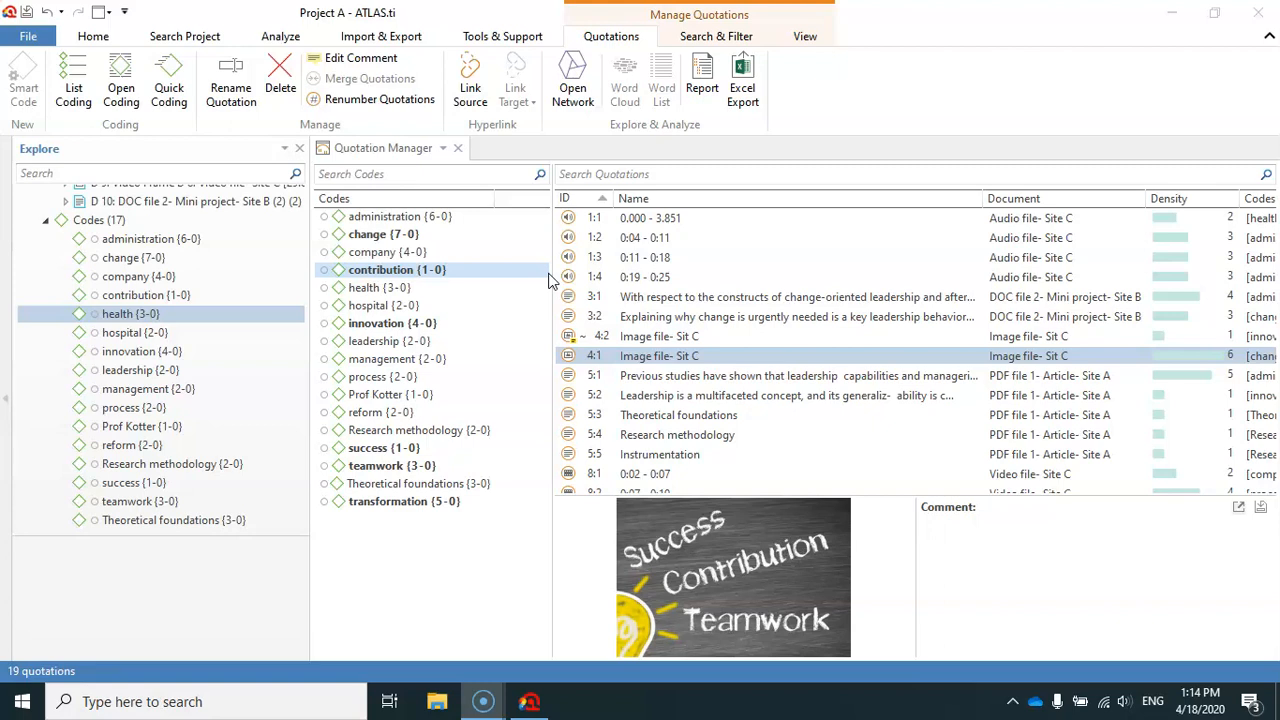
Open the document D 2: DOC file 1- Focus Group- Site A from the Project Explorer
scroll(200, 329, "up", 4)
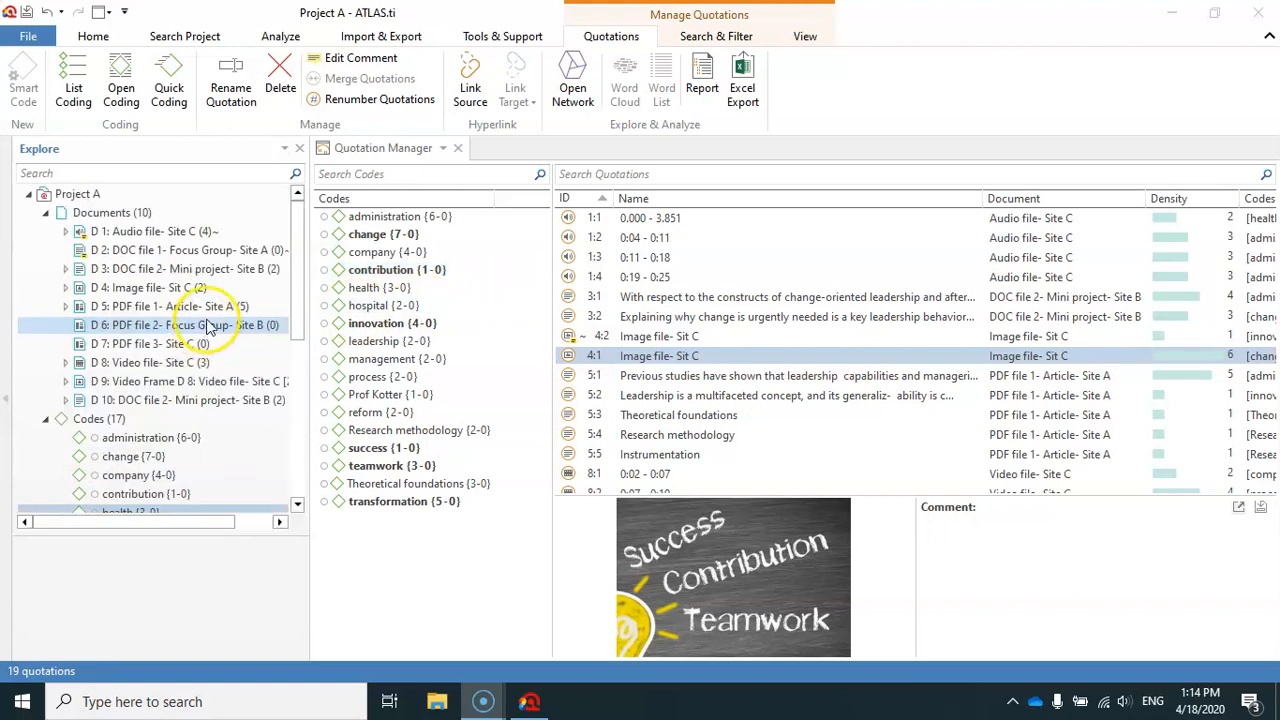
left_click(140, 290)
left_click(125, 270)
left_click(118, 255)
double_click(118, 255)
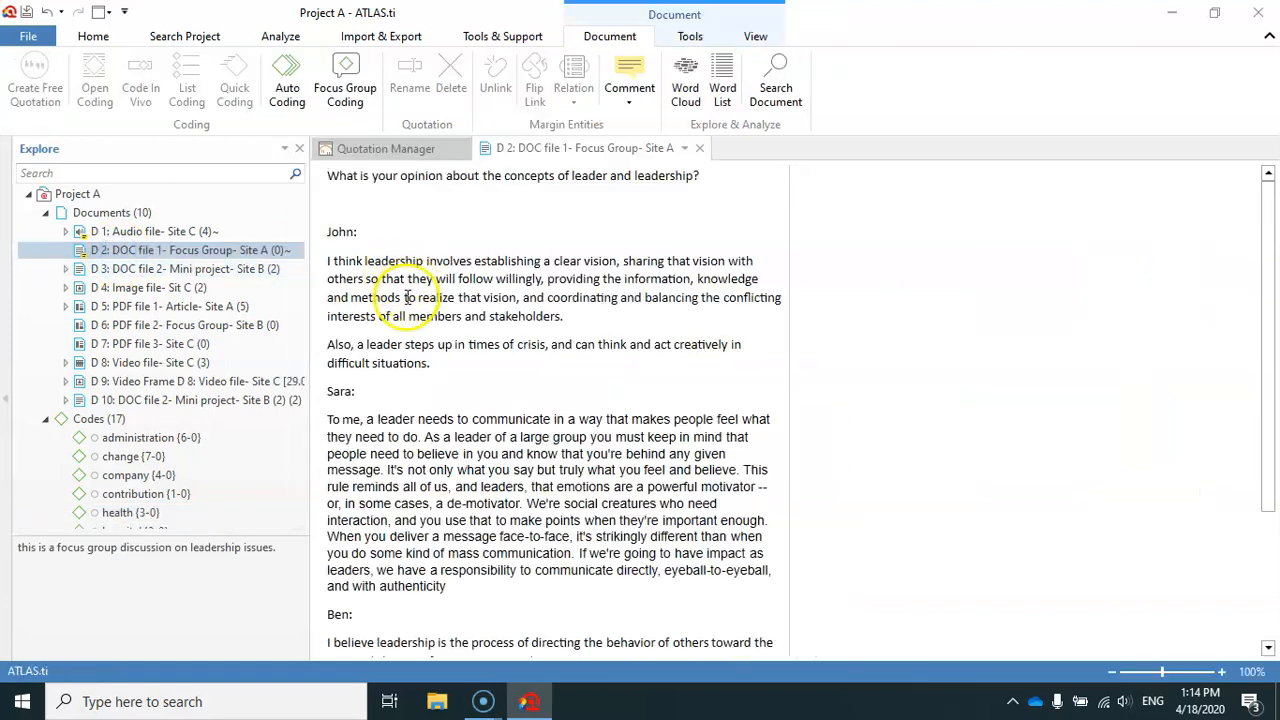
Create a free quotation from the first speaker's opening paragraph, which starts "I think leadership involves establishing a clear vision"
left_click_drag(329, 261, 589, 317)
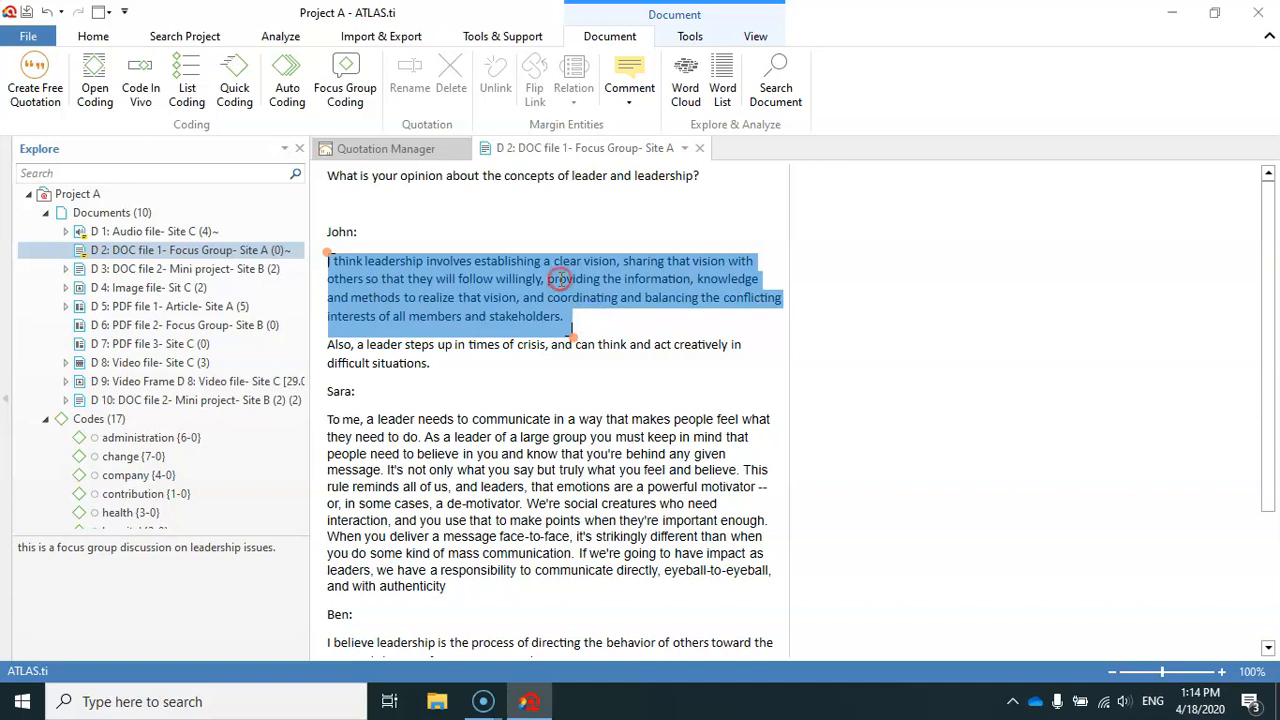
right_click(563, 287)
left_click(649, 291)
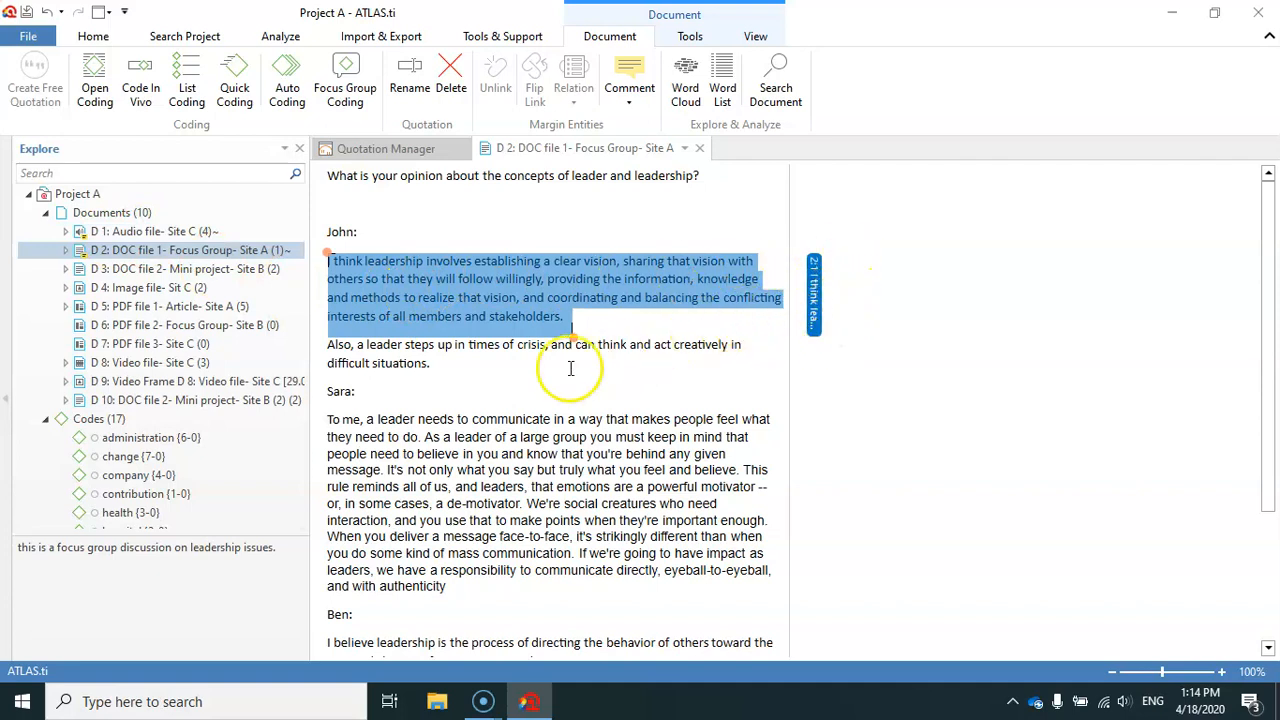
Apply the codes administration, company and health from the Project Explorer to quotation 2:1 in the document's margin
left_click_drag(147, 456, 140, 455)
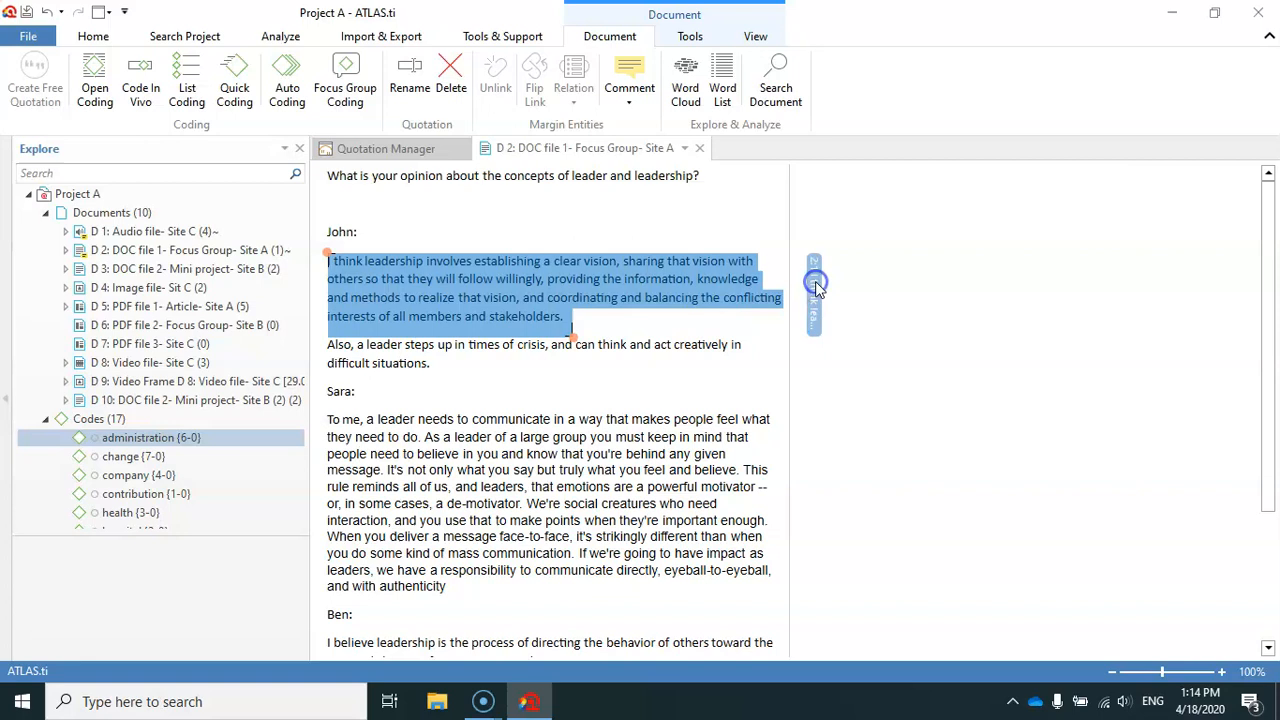
left_click(103, 480)
left_click_drag(103, 480, 814, 301)
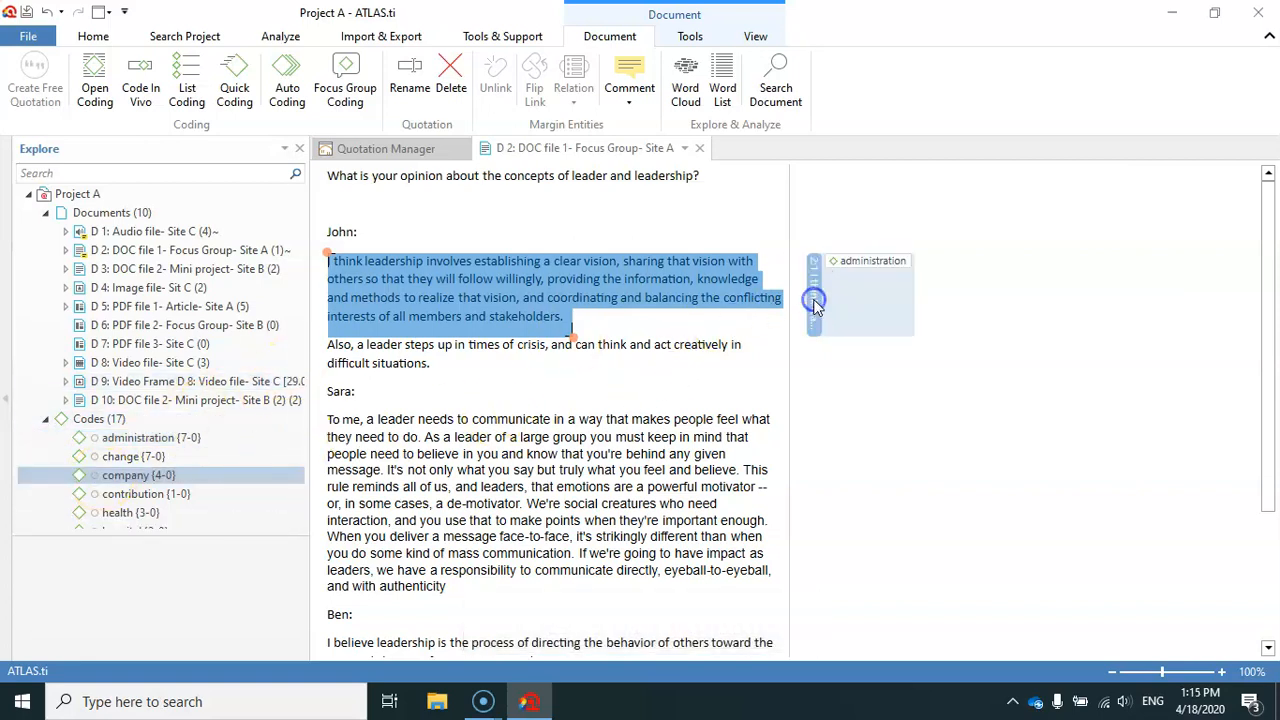
scroll(134, 462, "down", 1)
mouse_move(130, 467)
left_mouse_down()
mouse_move(366, 432)
mouse_move(814, 308)
left_mouse_up()
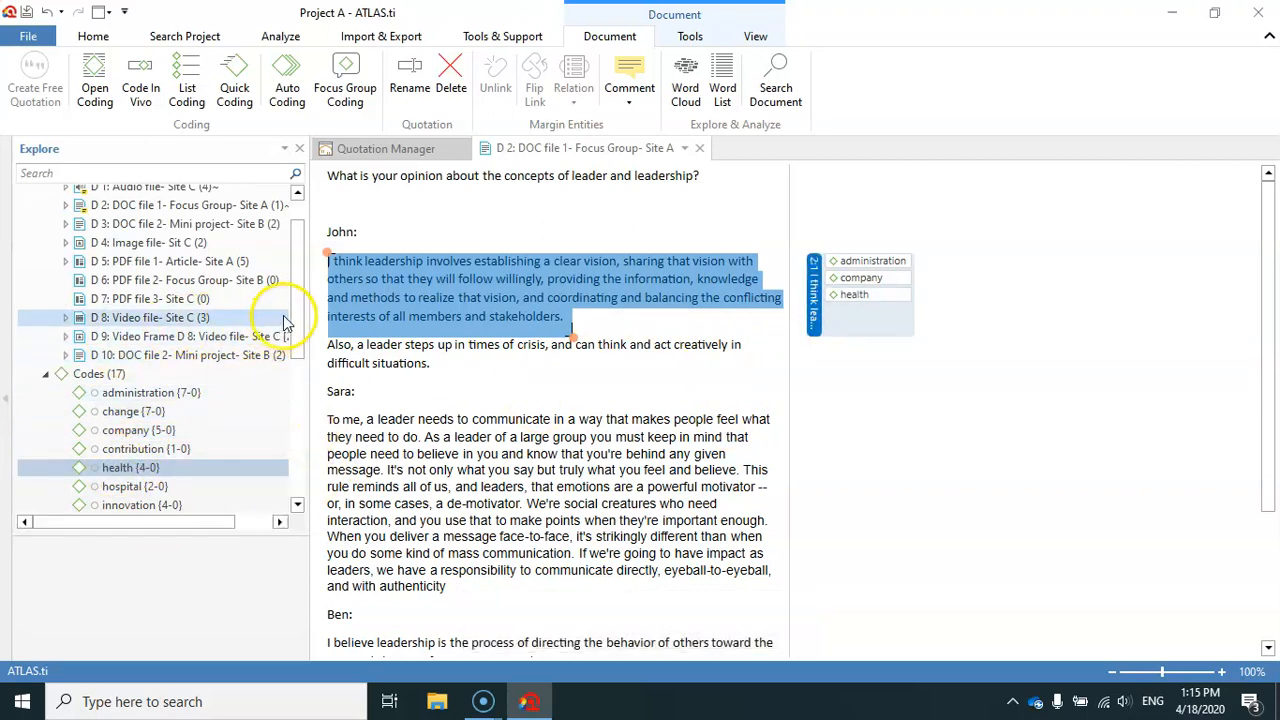
Open the document D 5: PDF file 1- Article- Site A from the Project Explorer and go to its Theoretical foundations quotation
scroll(250, 316, "up", 2)
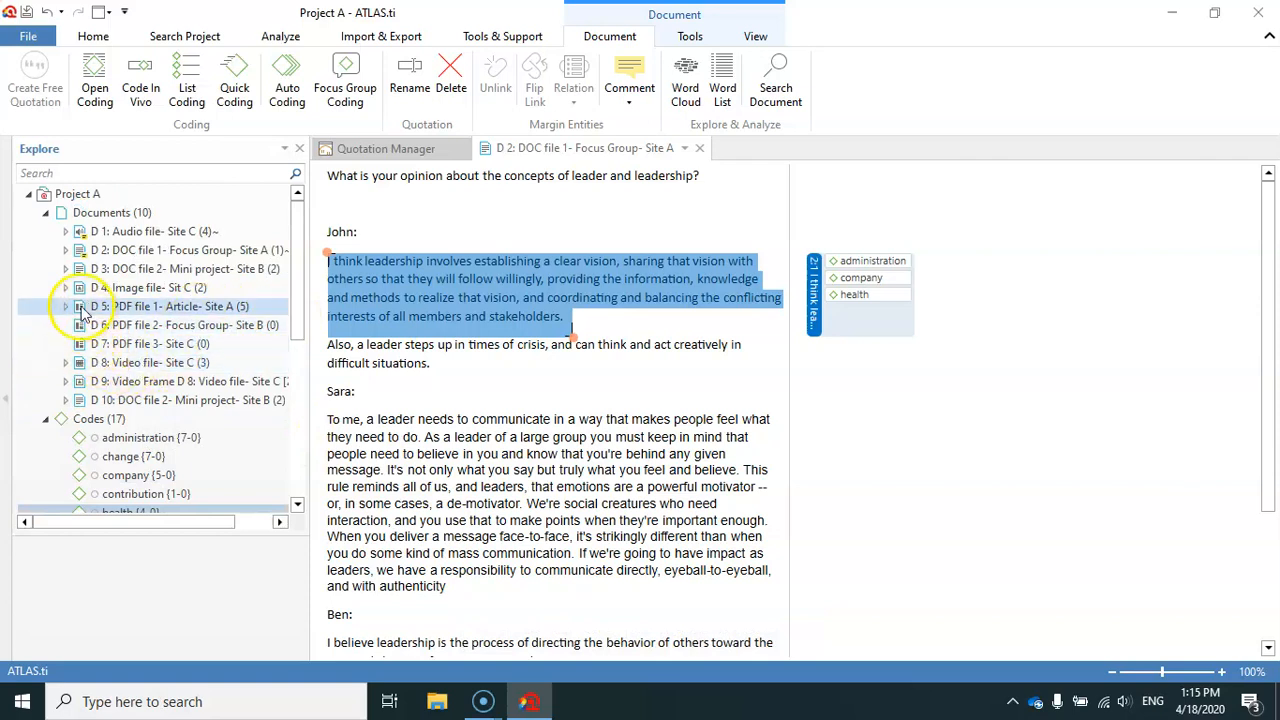
double_click(114, 310)
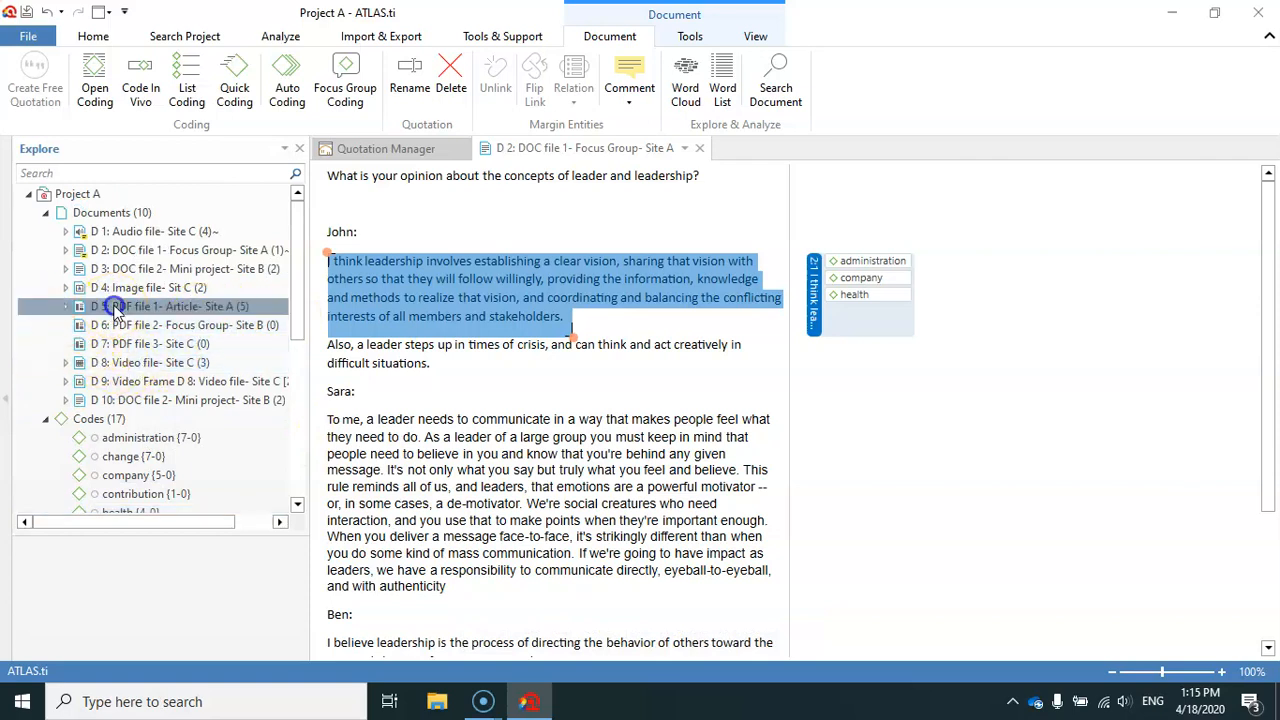
scroll(695, 418, "down", 8)
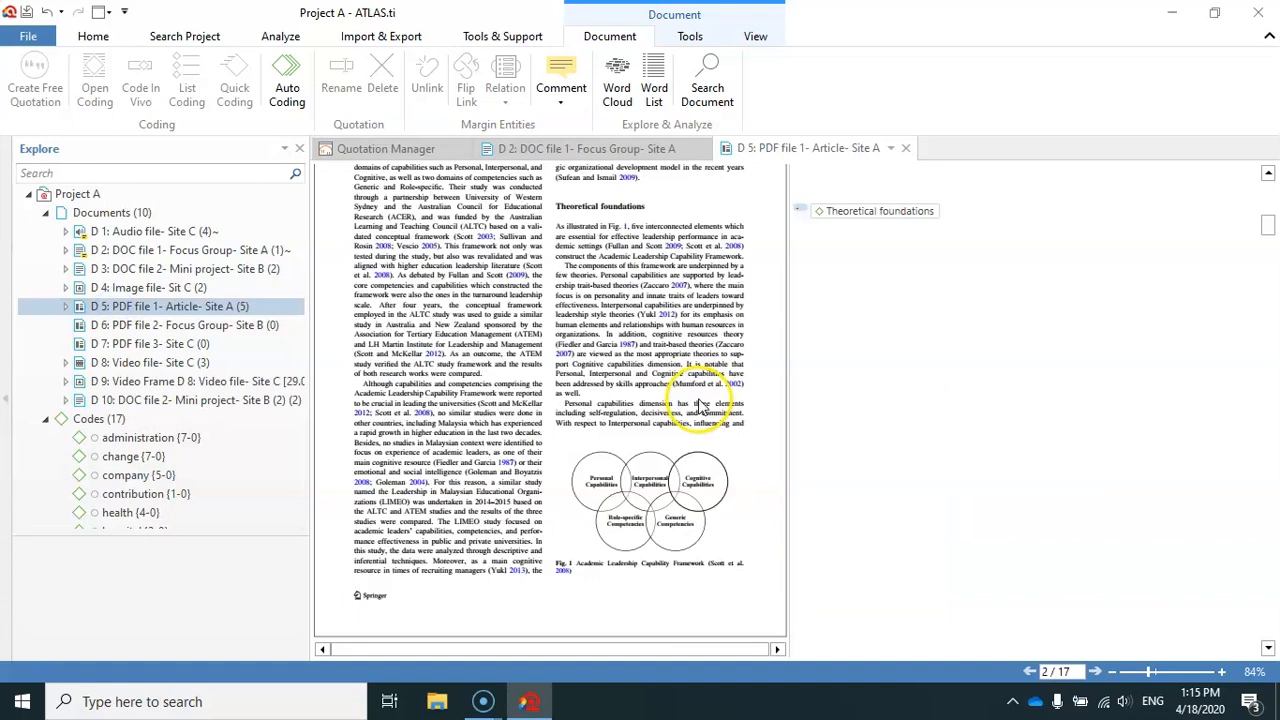
scroll(814, 286, "up", 3)
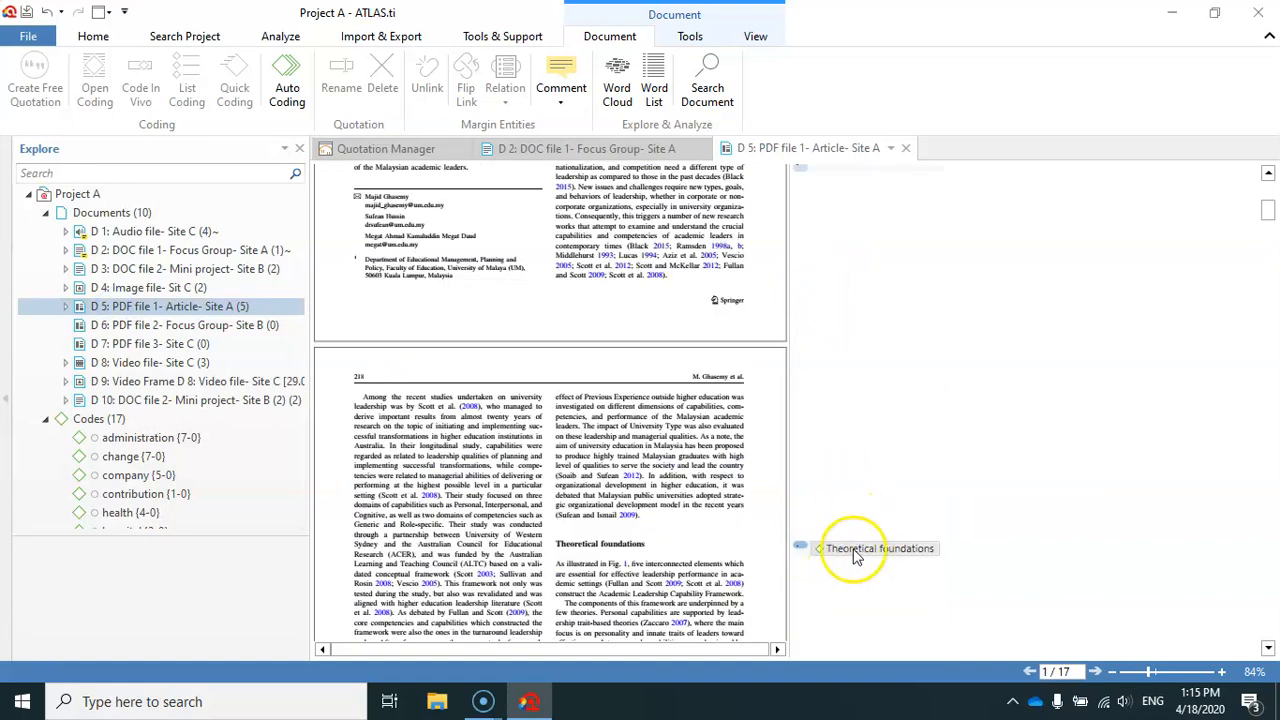
Apply the codes administration and hospital from the Project Explorer to the Theoretical foundations quotation in the document's margin
left_click_drag(805, 556, 100, 440)
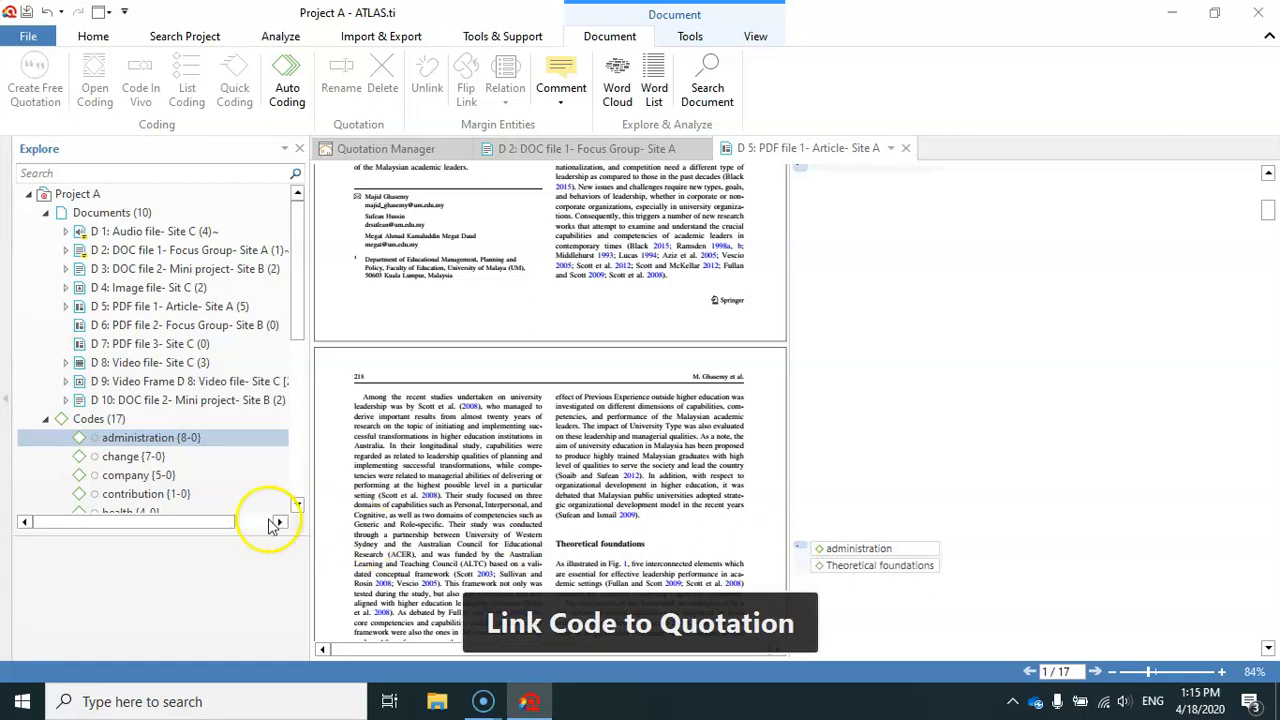
scroll(163, 449, "down", 3)
left_click_drag(130, 443, 802, 548)
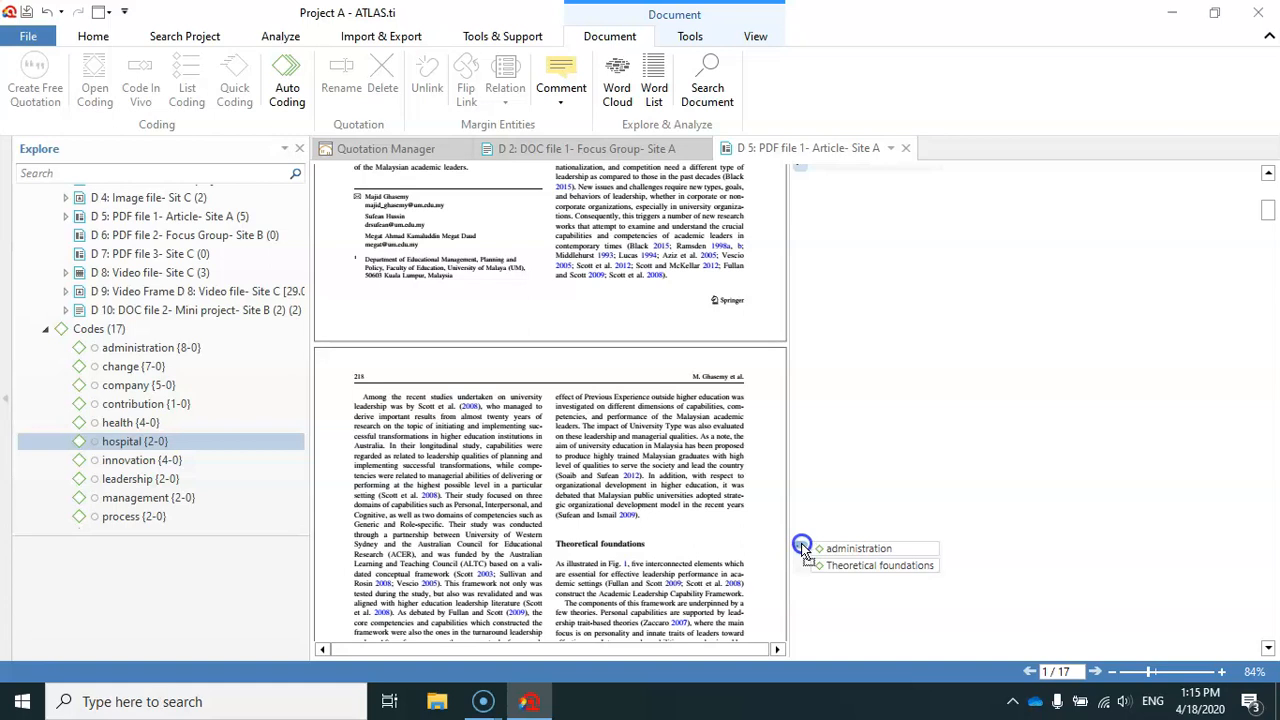
left_click_drag(802, 548, 802, 548)
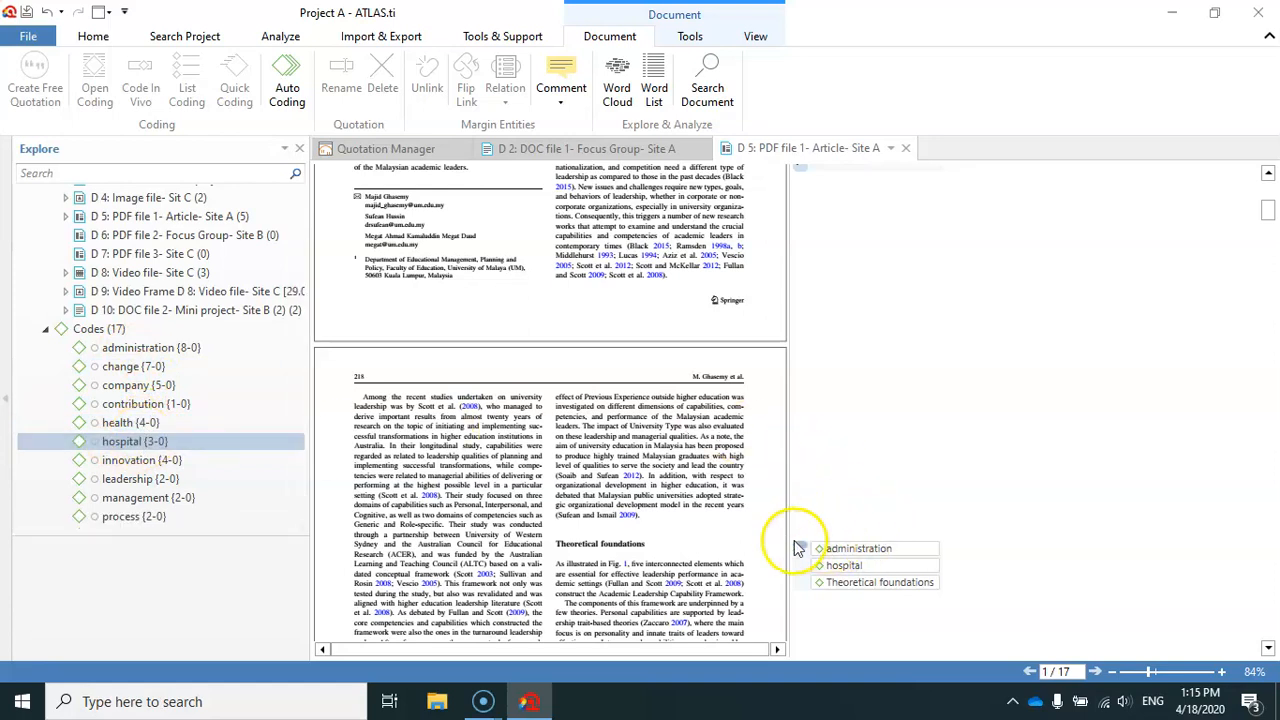
Close the documents D 5: PDF file 1- Article- Site A and D 2: DOC file 1- Focus Group- Site A to return to the Quotation Manager
scroll(729, 335, "up", 5)
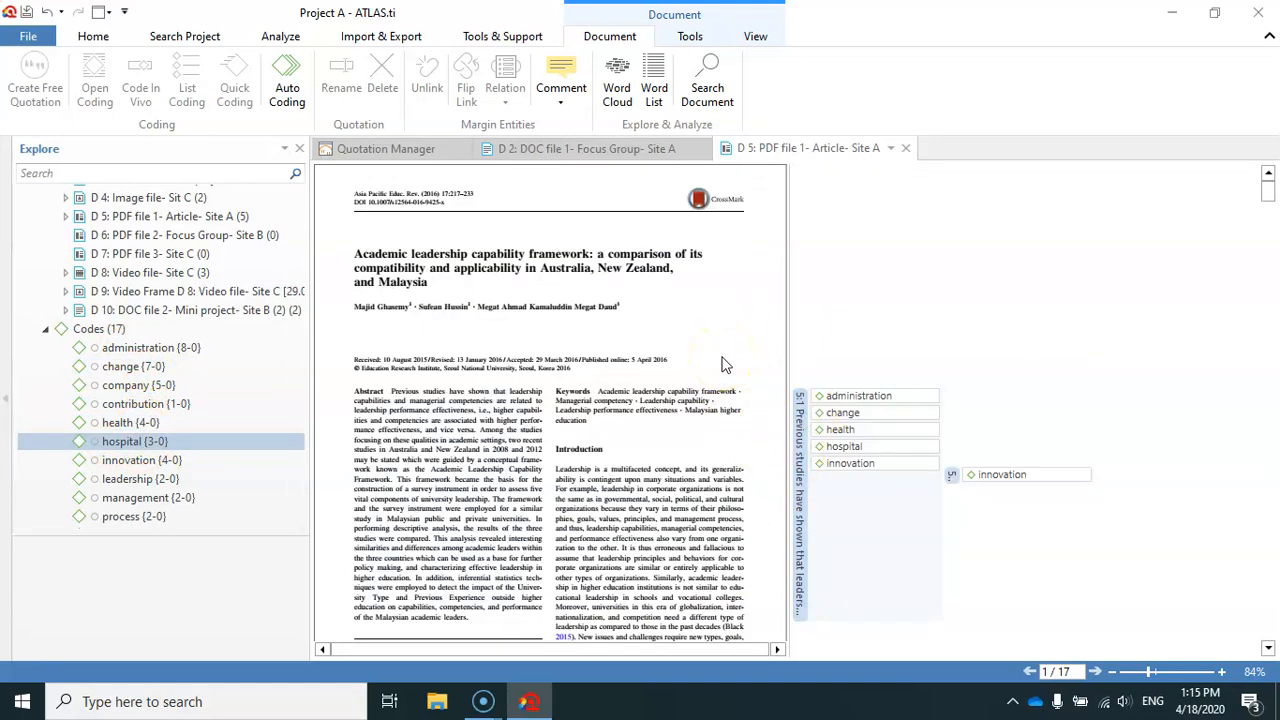
left_click(905, 148)
left_click(699, 148)
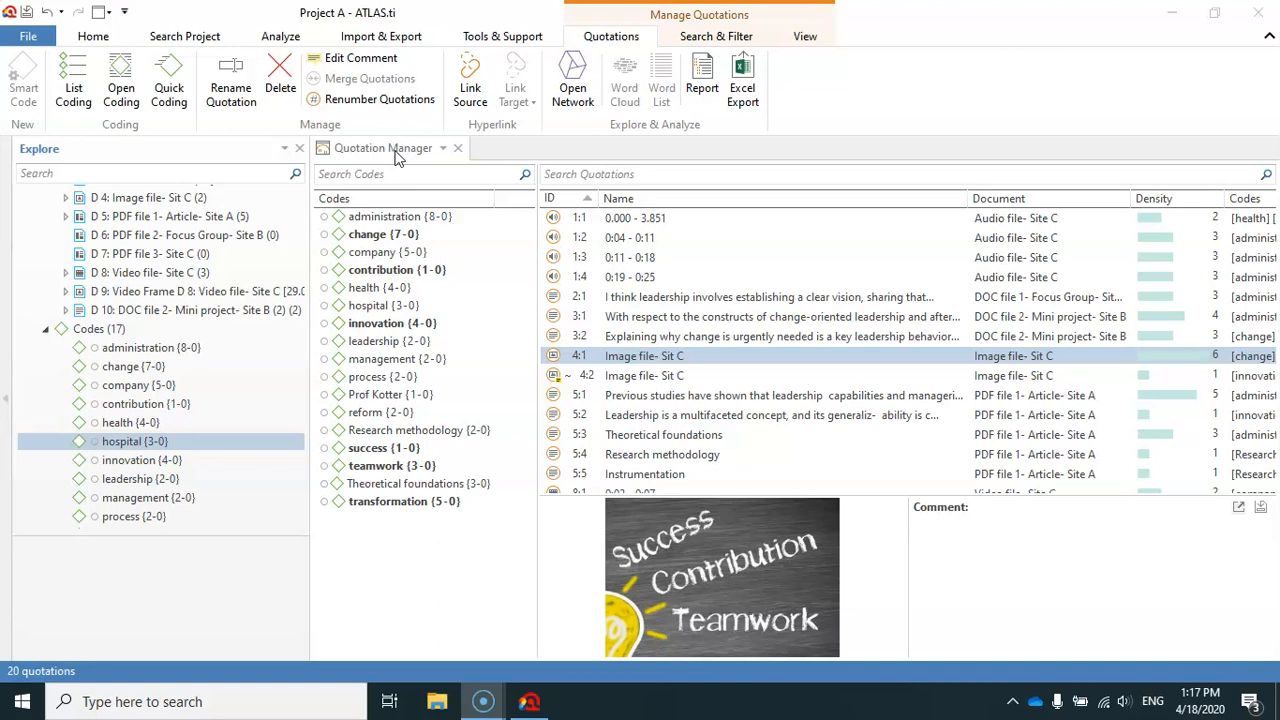
Set up a merge of quotations 3:1 and 3:2 with 3:1 as the target, and cancel the operation
left_click(608, 298)
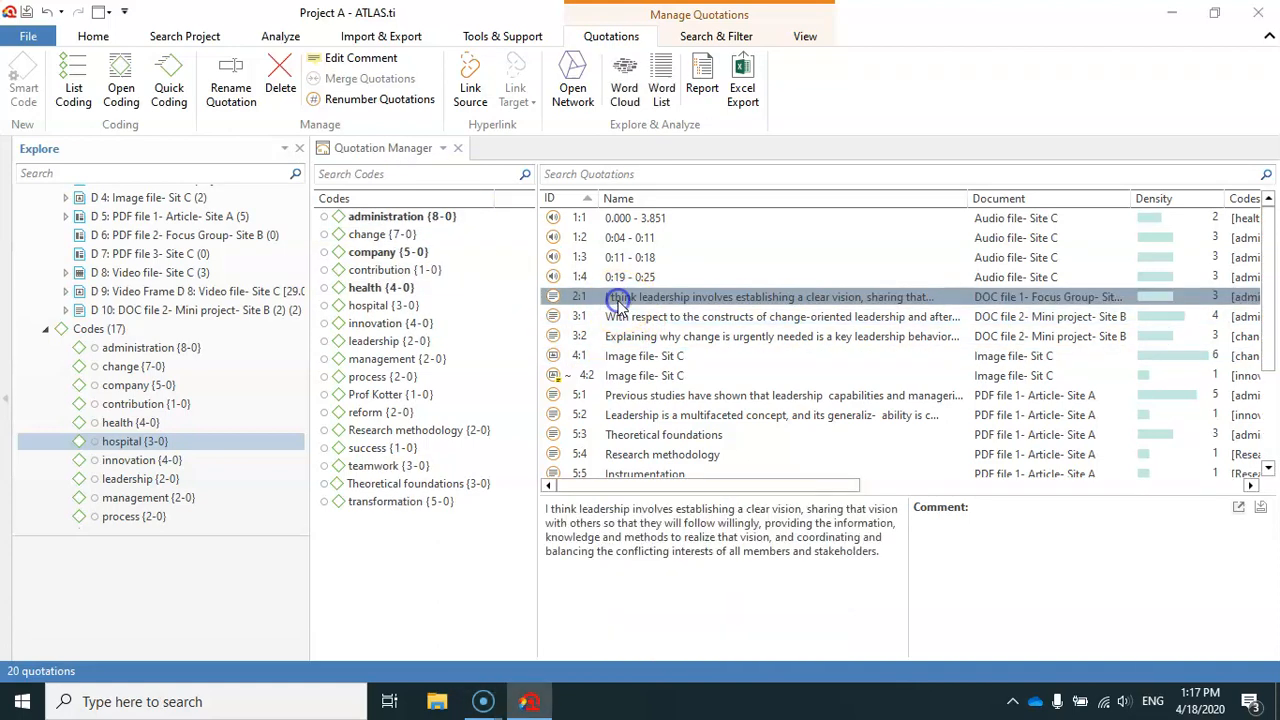
left_click(595, 320)
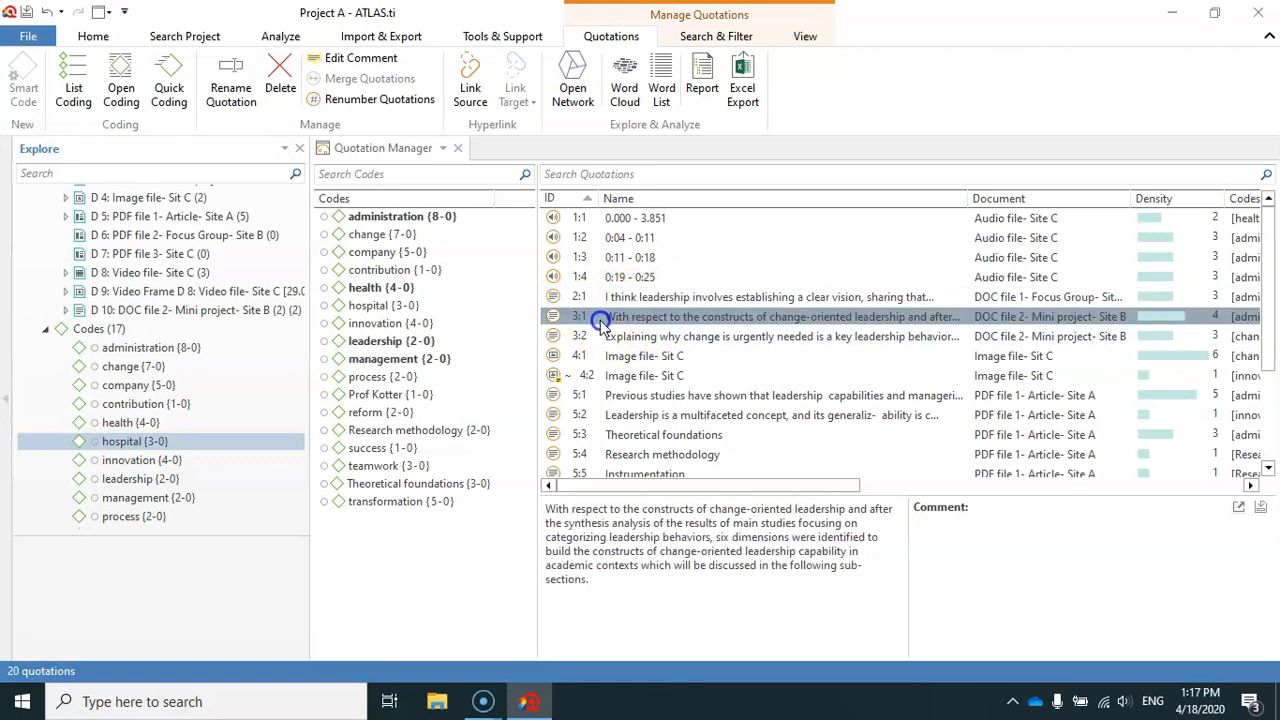
left_click(597, 338, "ctrl")
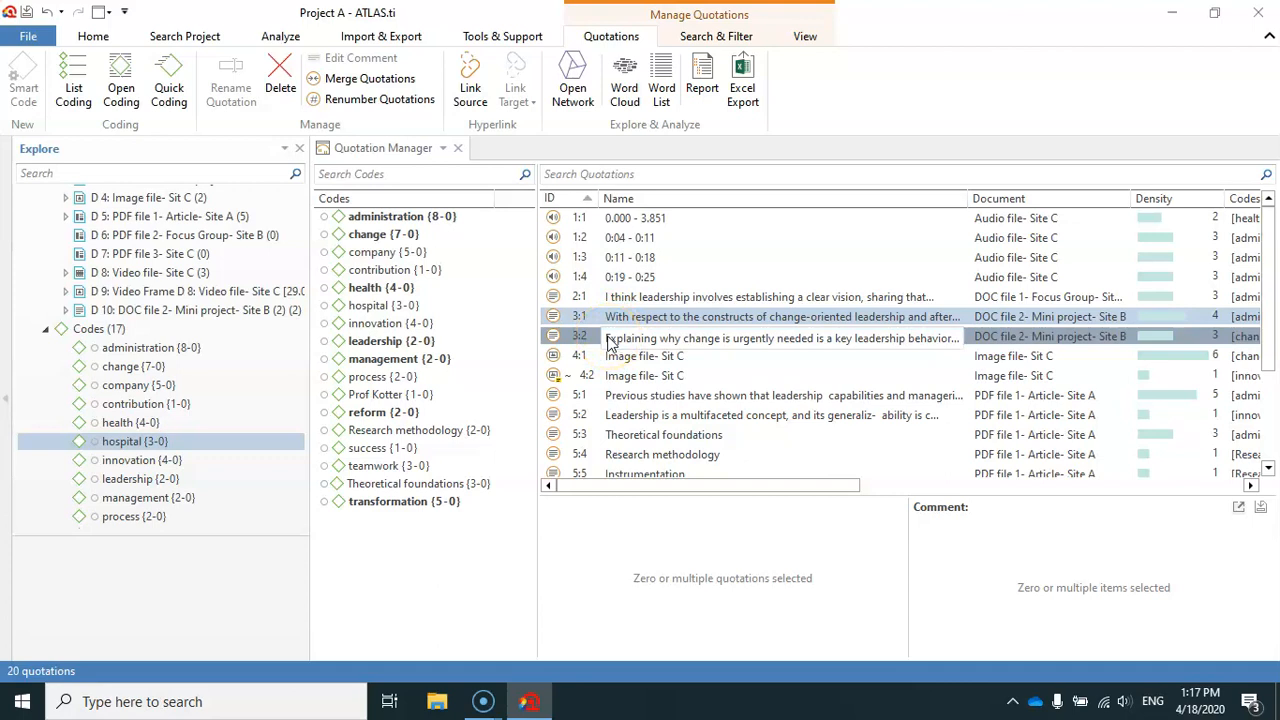
left_click(360, 80)
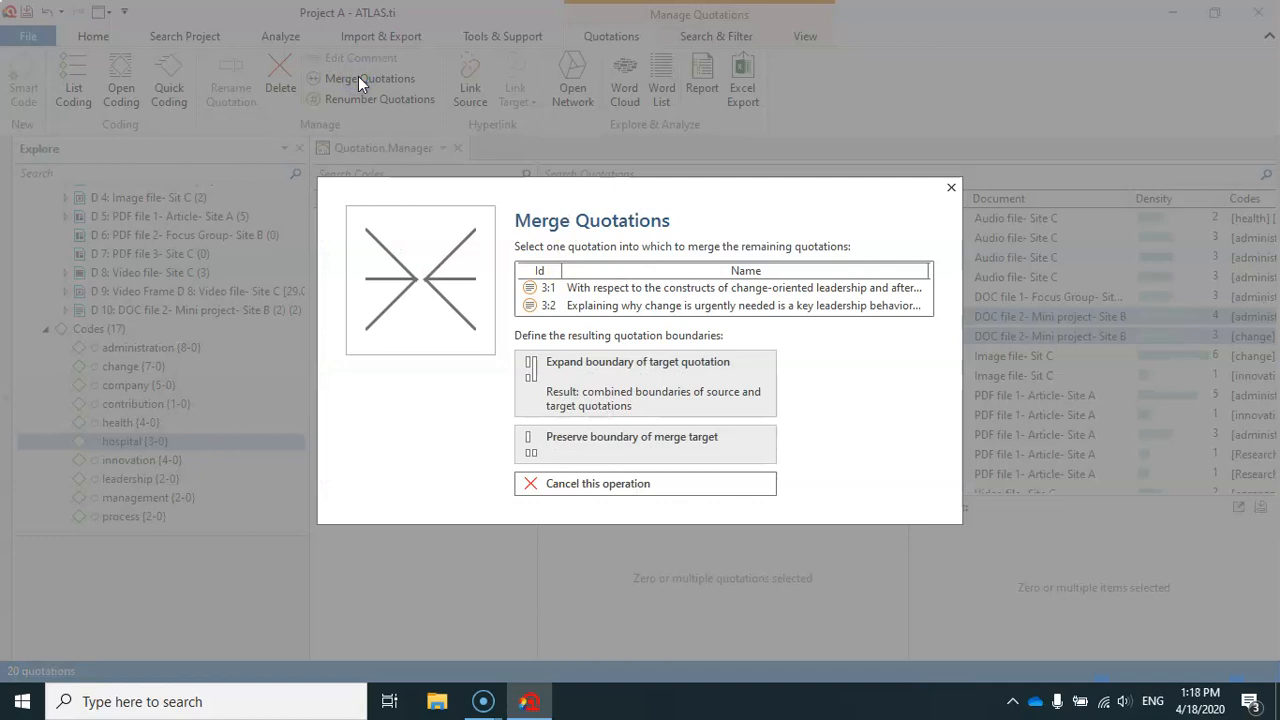
left_click(590, 289)
left_click(590, 289)
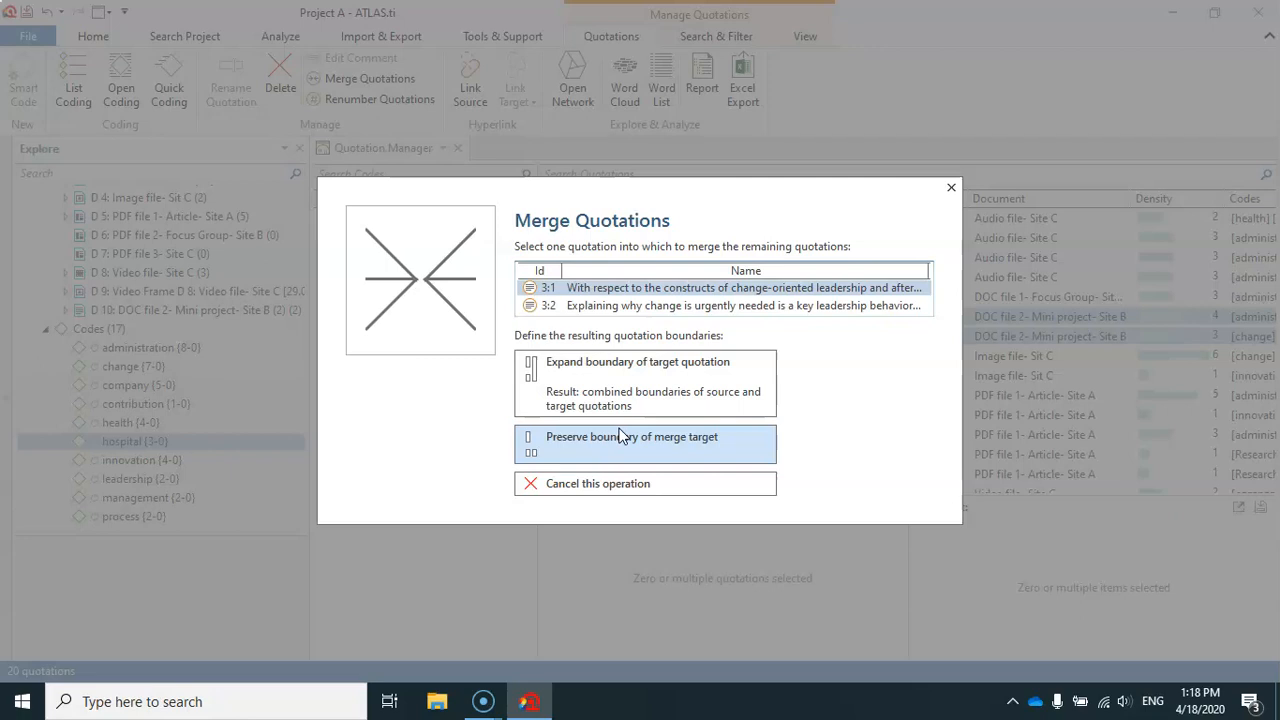
left_click(658, 398)
left_click(574, 485)
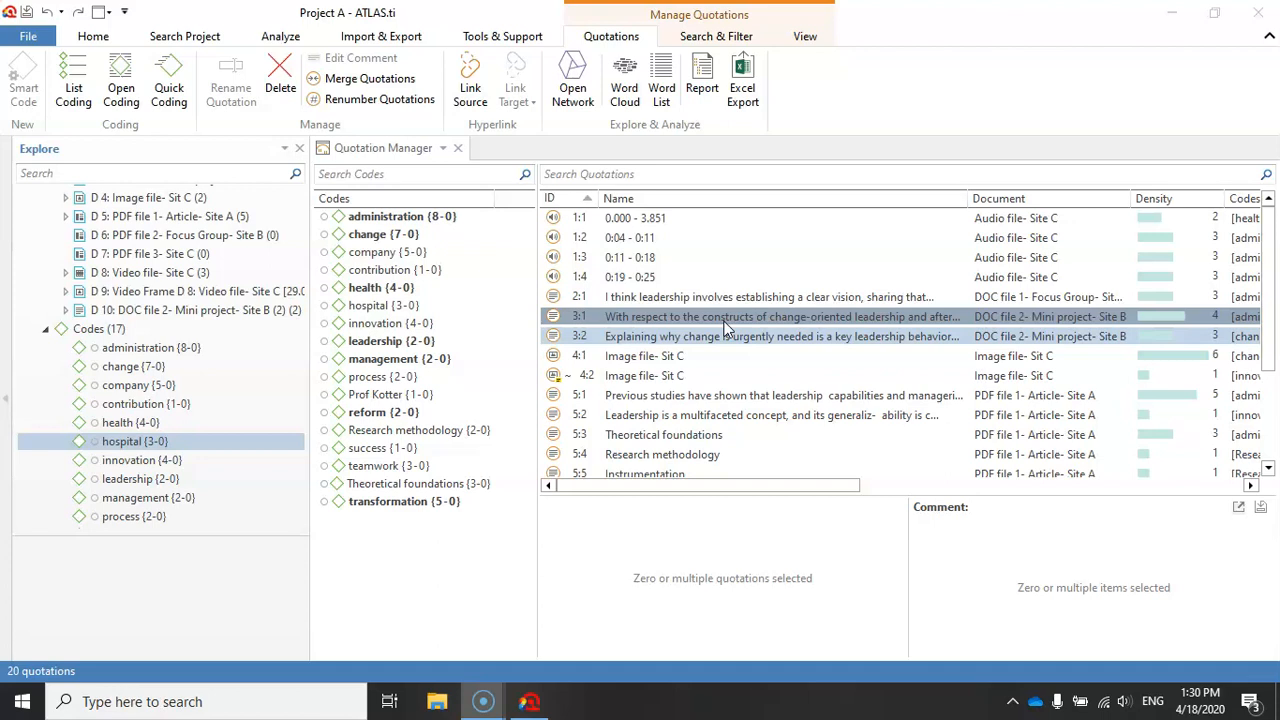
Preview the text of quotations 5:1 and 2:1 in the Quotation Manager to compare them as hyperlink candidates
left_click(471, 98)
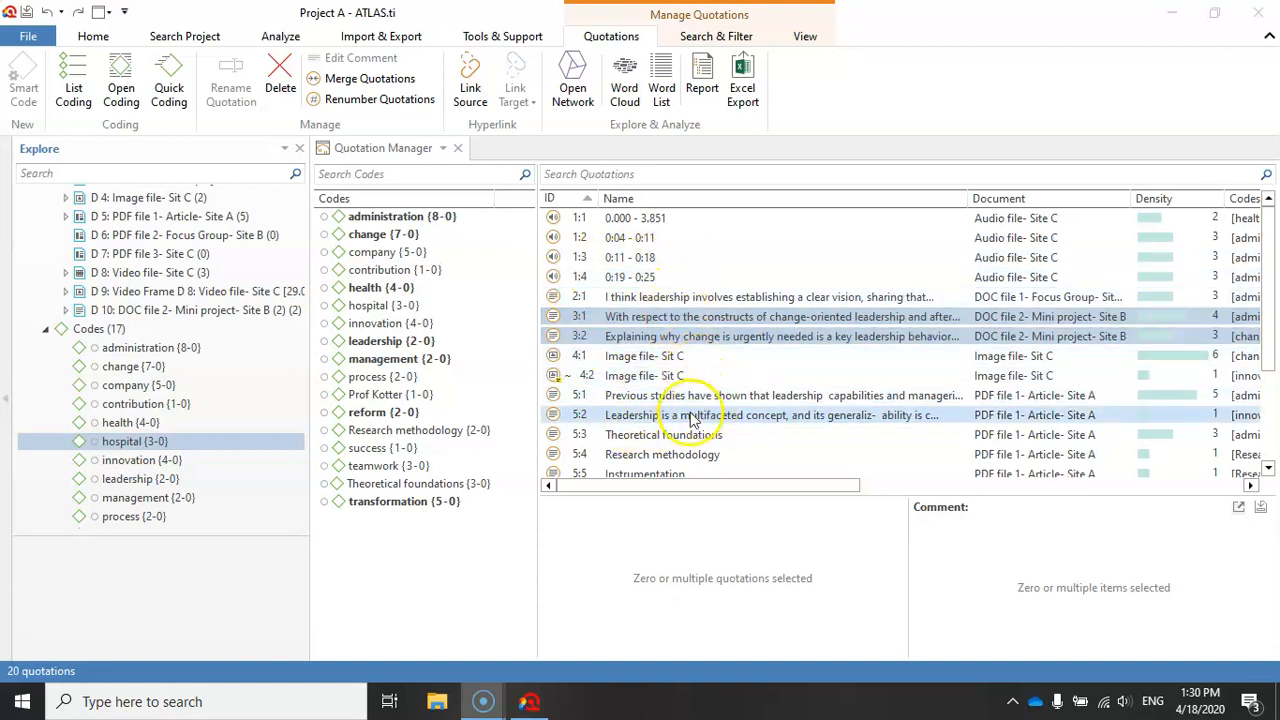
left_click(640, 398)
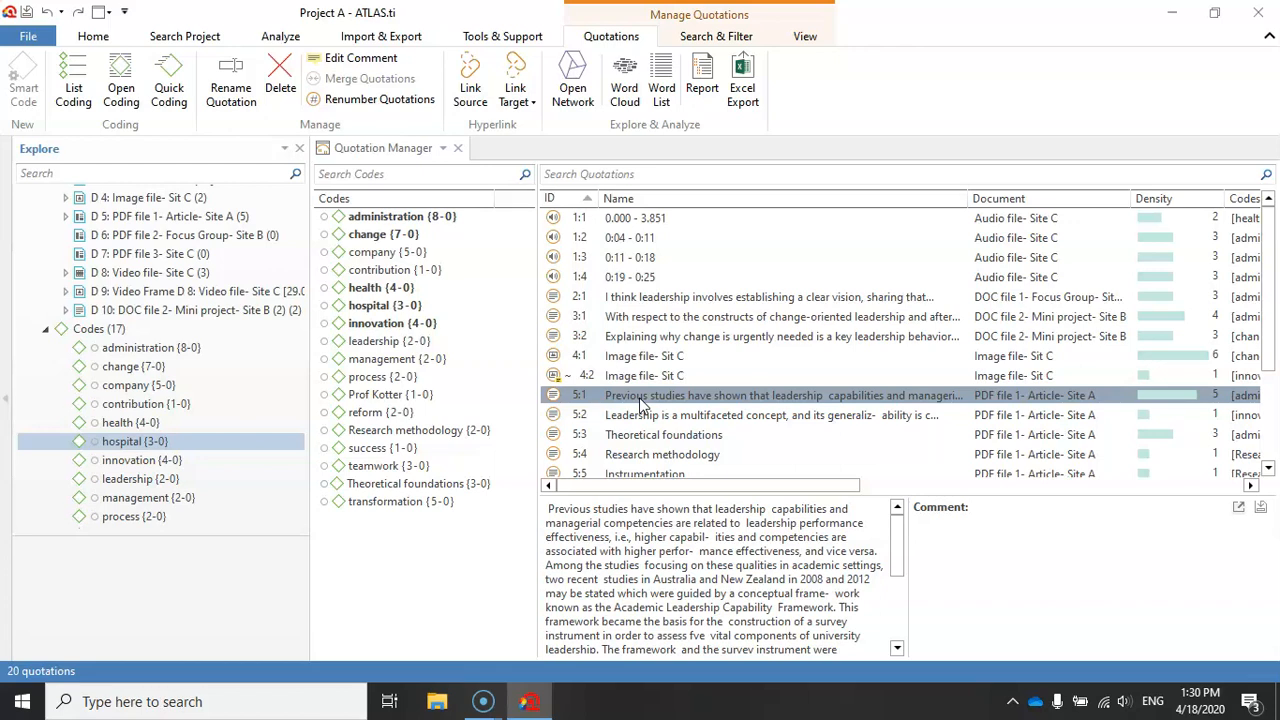
left_click(618, 296)
left_click(618, 336, "ctrl")
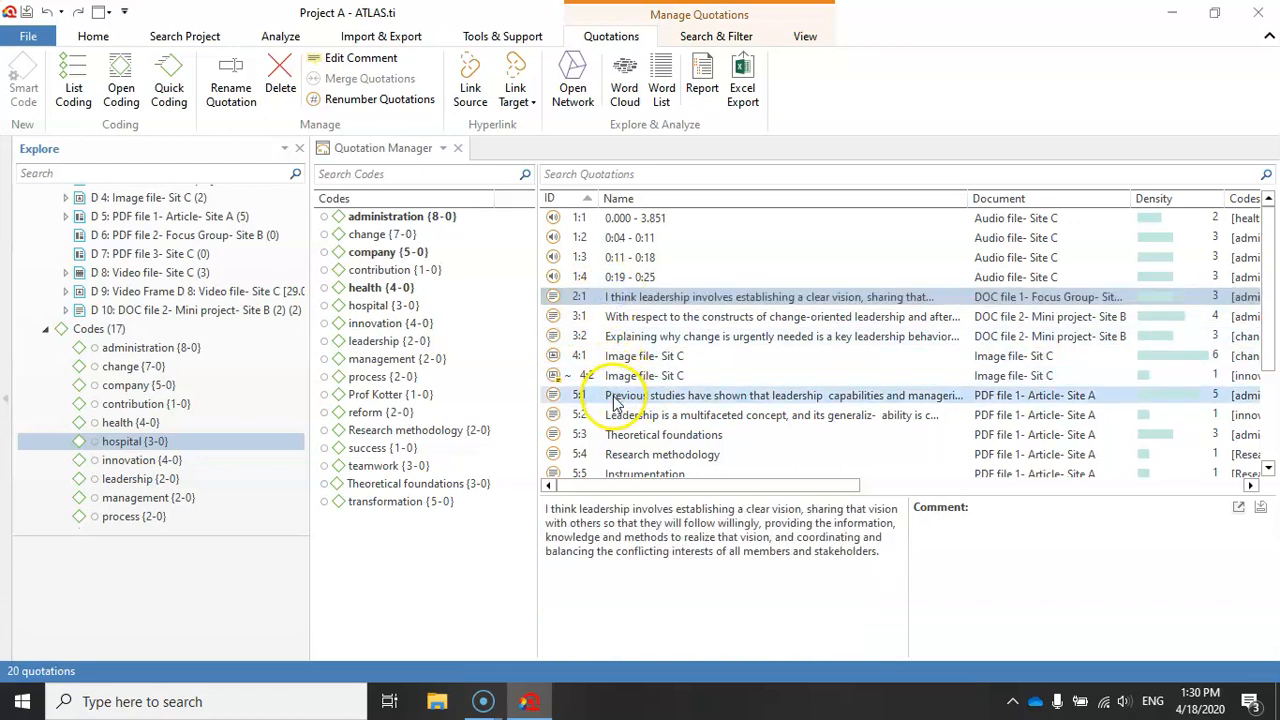
left_click(618, 395)
left_click(618, 297, "ctrl")
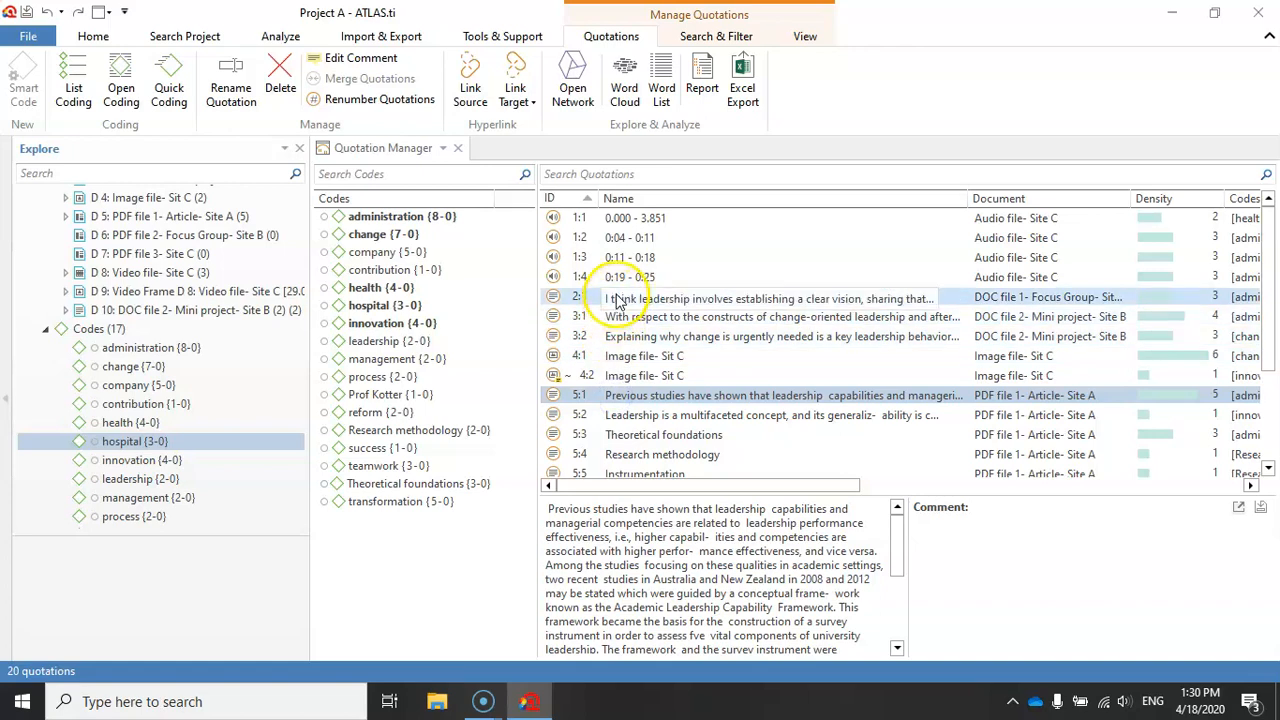
left_click(618, 297)
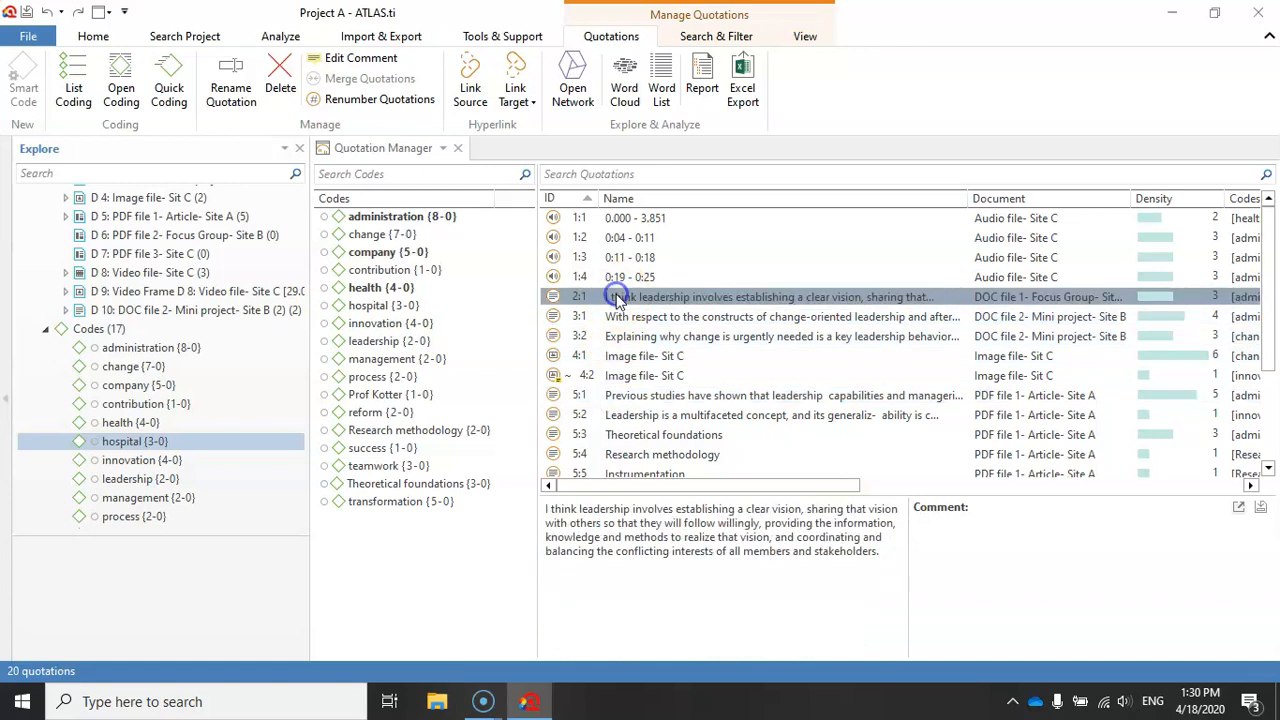
Hyperlink quotation 5:1 as the source to quotation 2:1 as the target with the relation contradicts
left_click(620, 397)
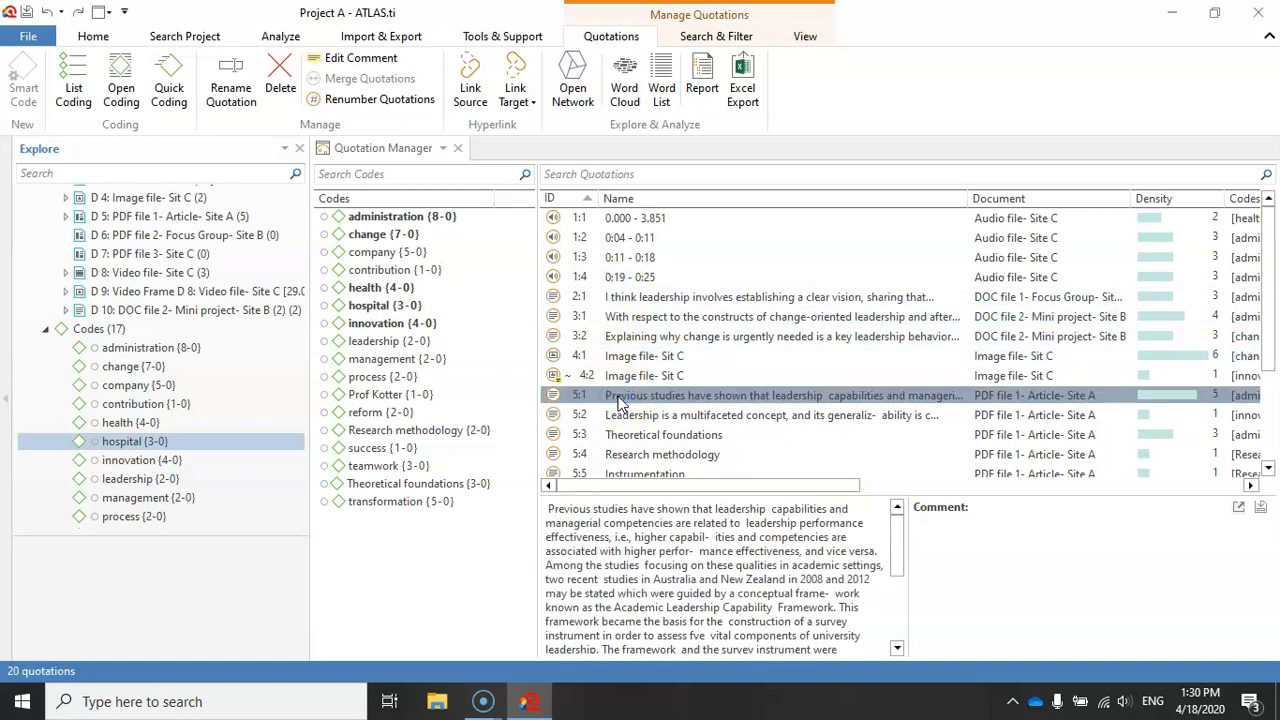
left_click(596, 400)
left_click(469, 80)
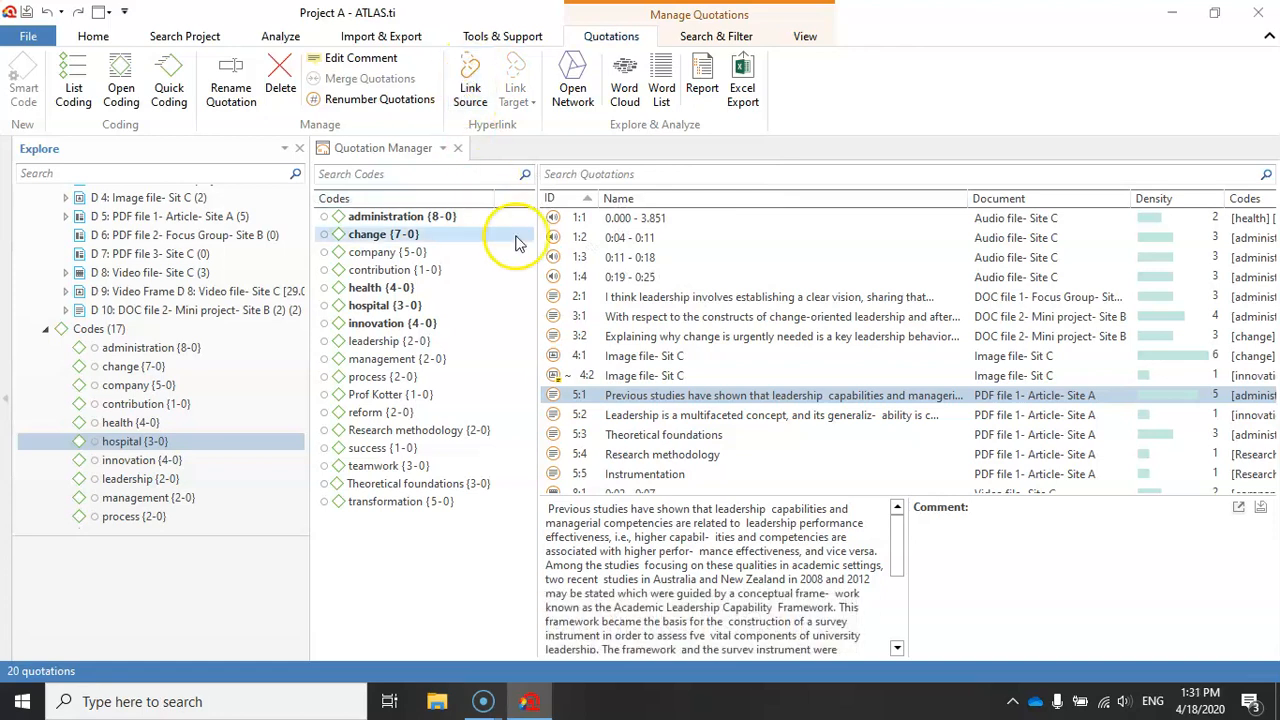
left_click(597, 300)
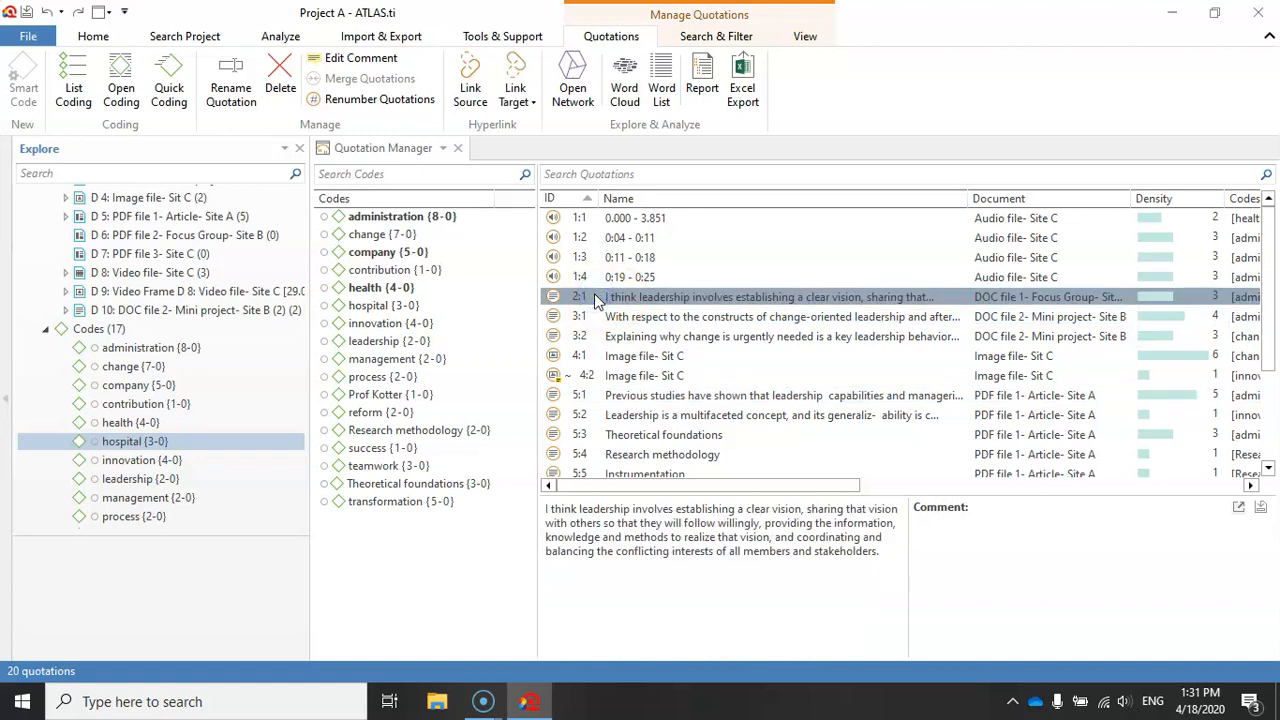
left_click(518, 103)
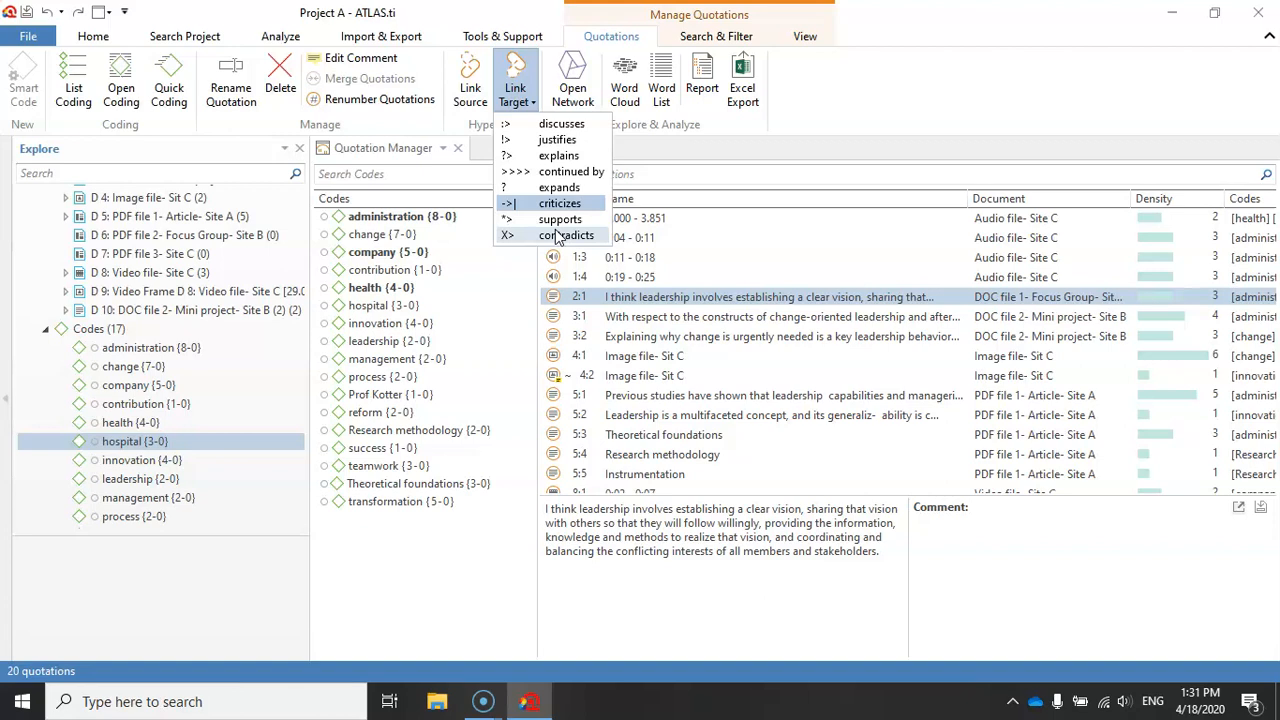
left_click(565, 237)
left_click(549, 128)
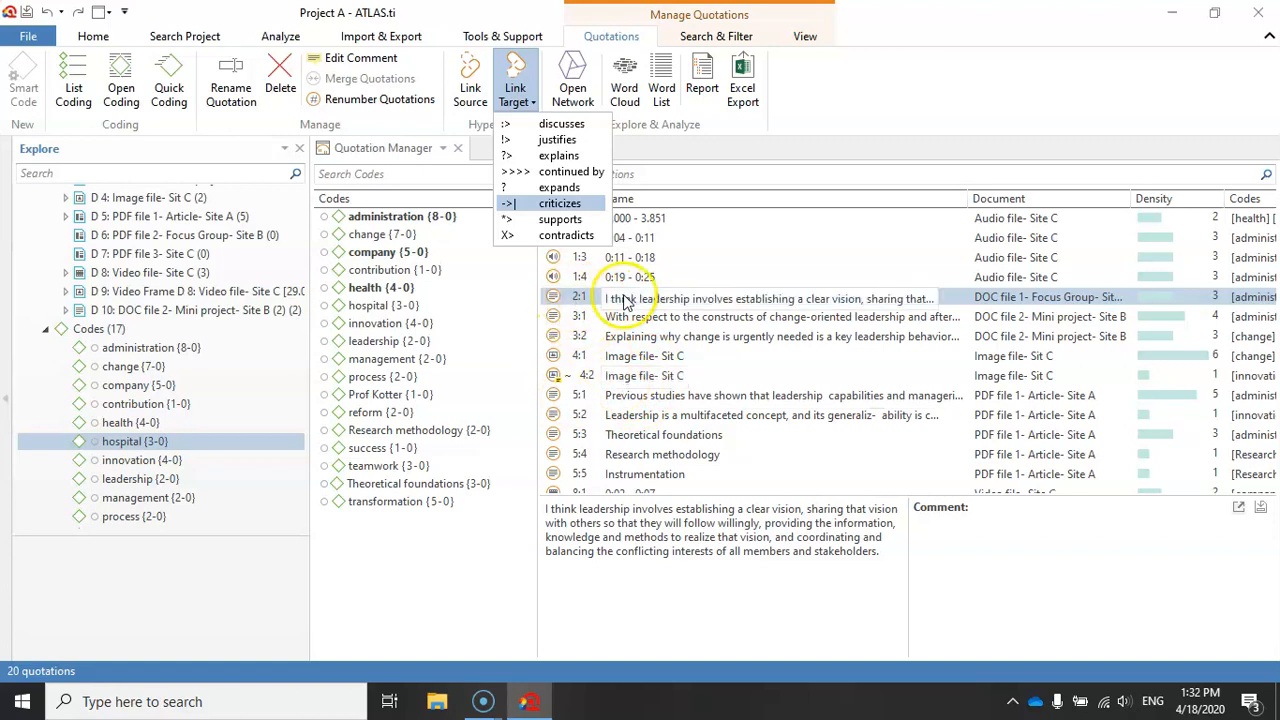
left_click(546, 236)
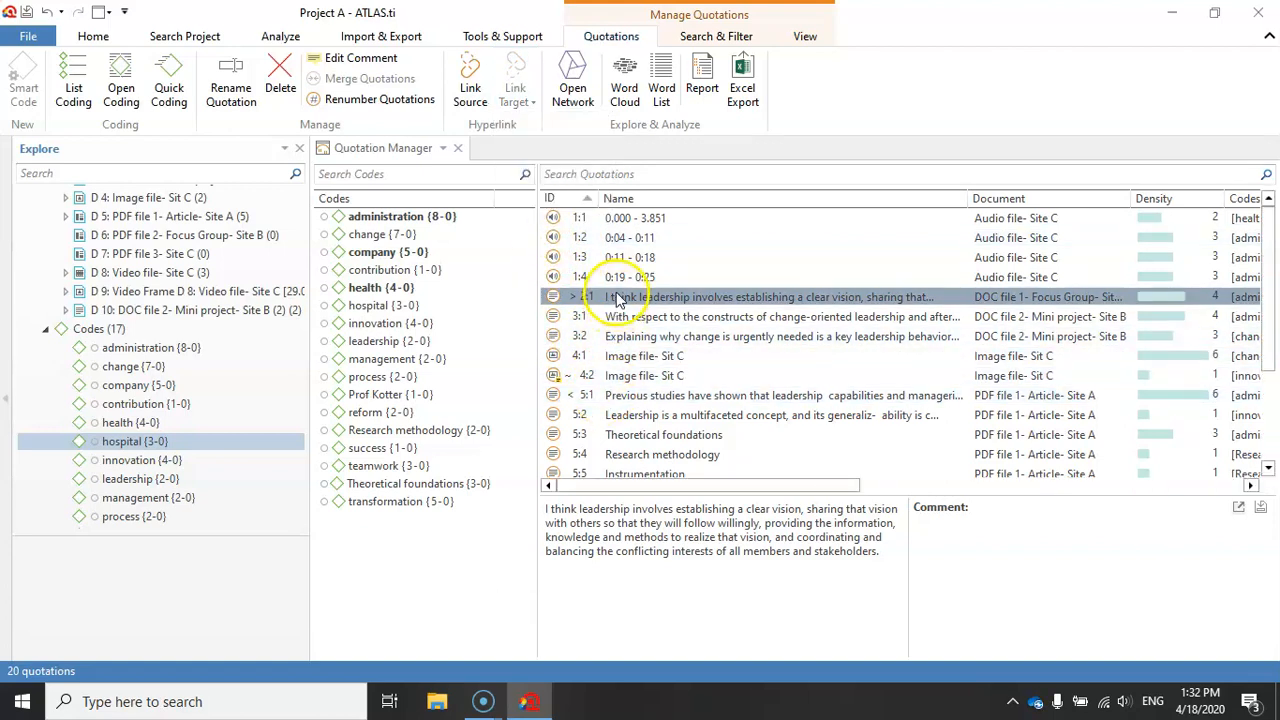
Check the linked quotations 5:1 and 2:1 in the list, and open the network of quotation 2:1
left_click(610, 397)
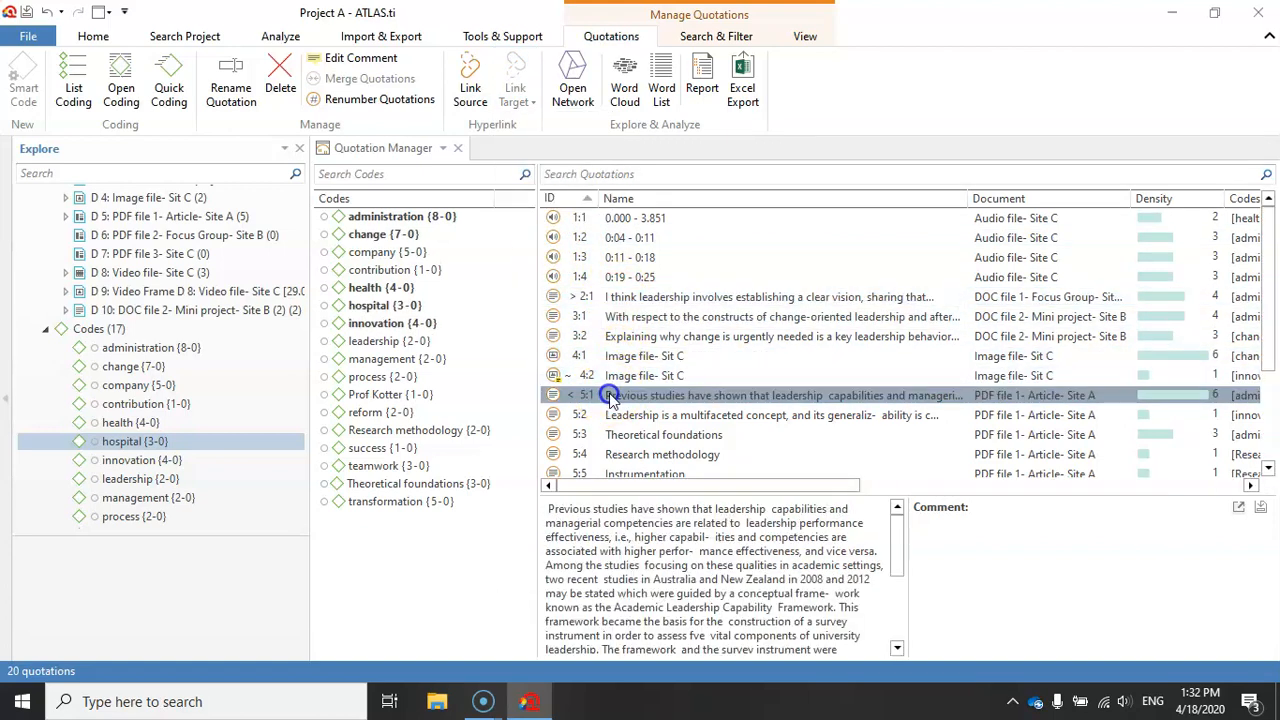
left_click(615, 298)
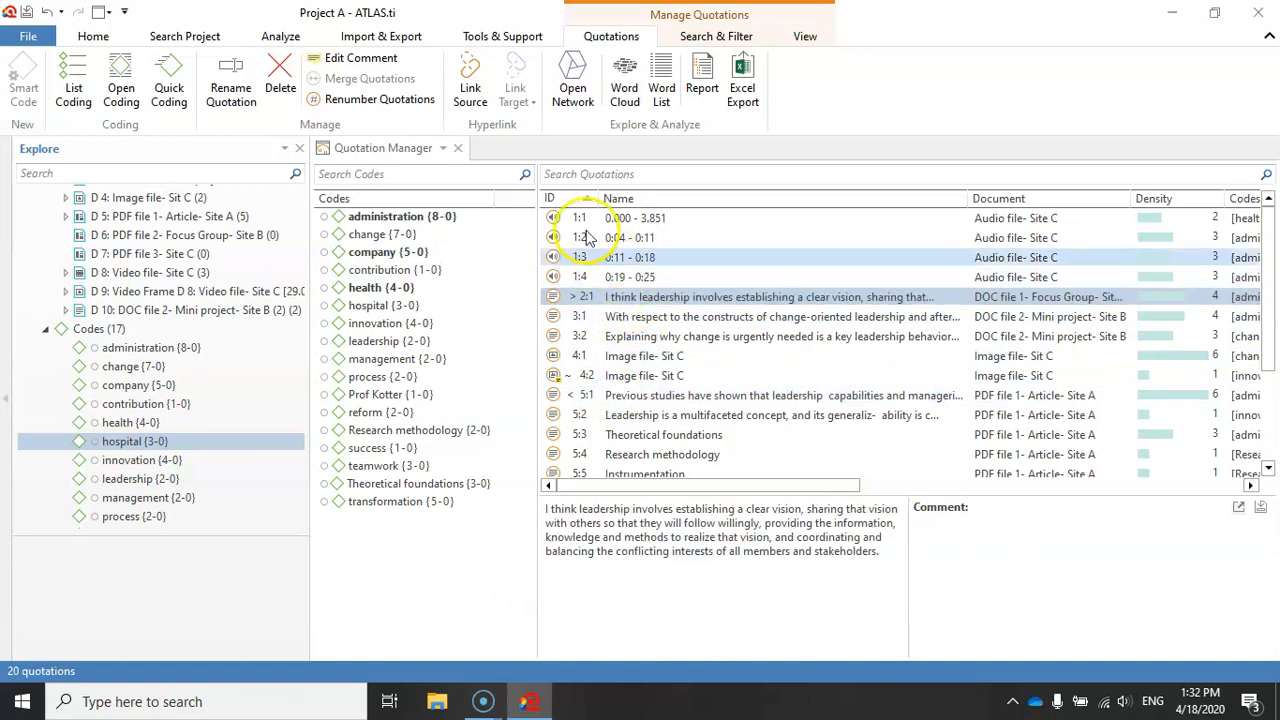
left_click(573, 80)
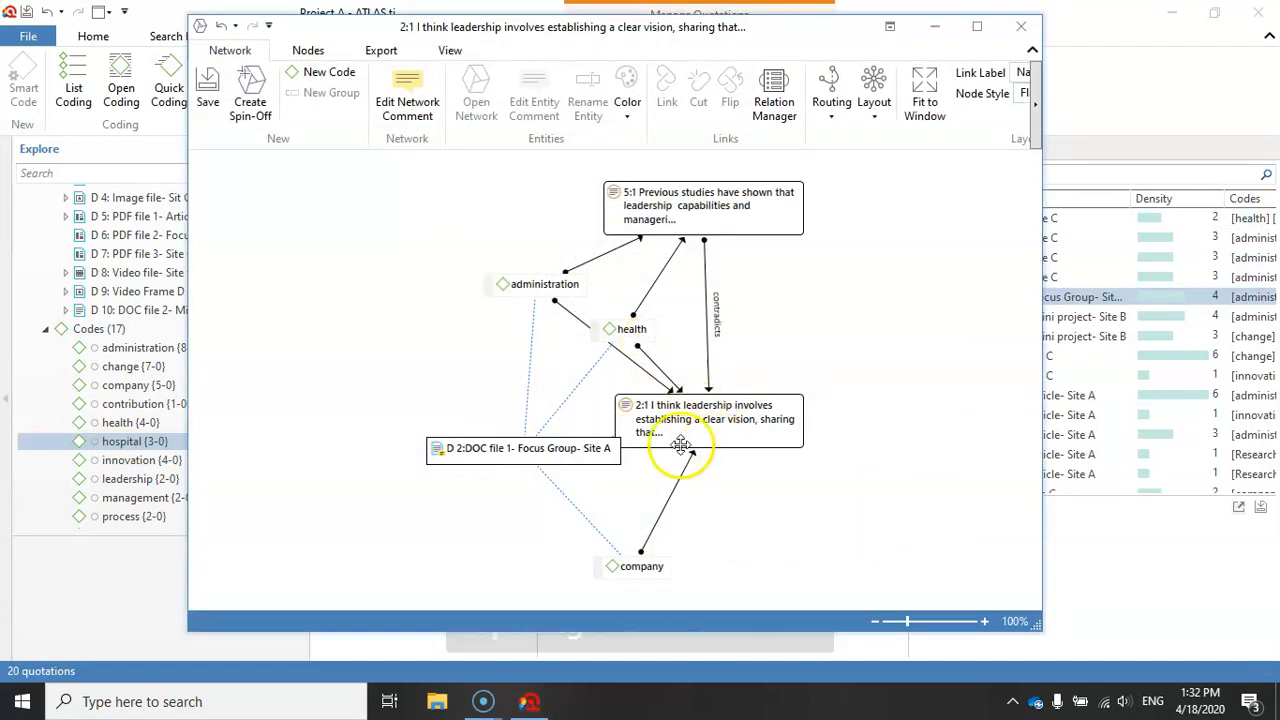
Spread out the network's quotation, code and document nodes so that the contradicts link from 5:1 to 2:1 stands apart
left_click_drag(678, 425, 846, 415)
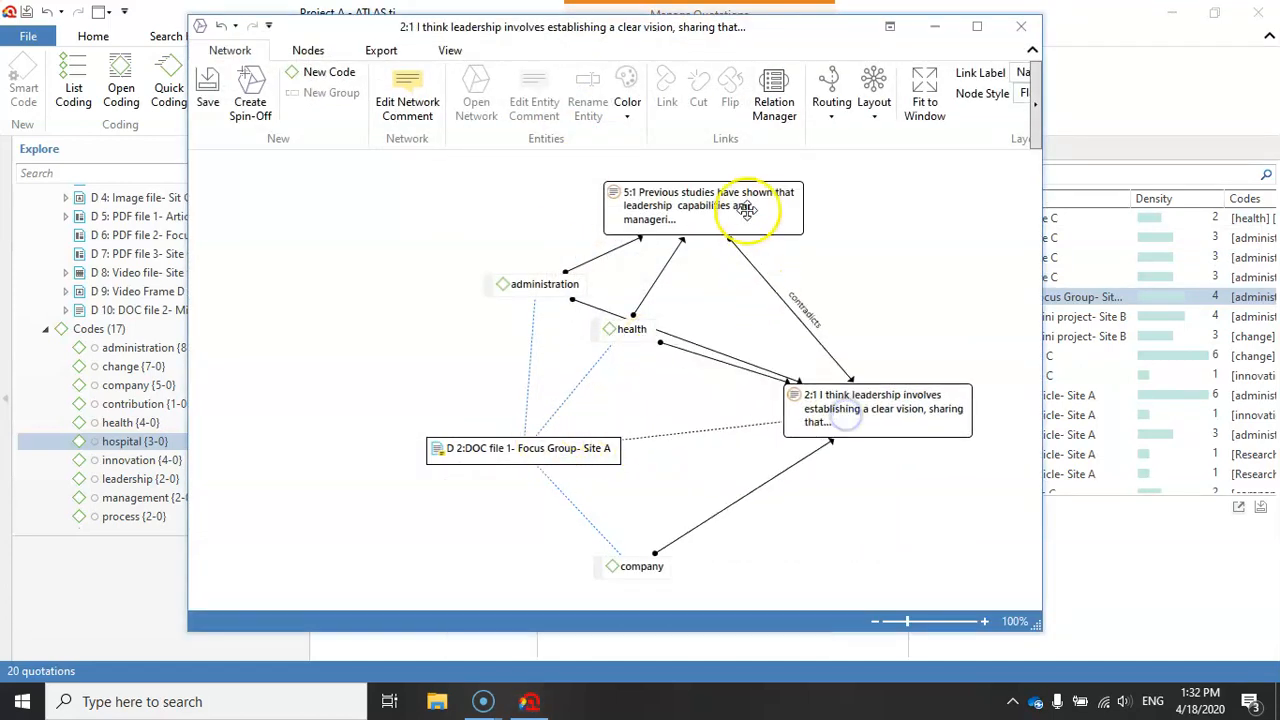
left_click_drag(748, 207, 900, 218)
left_click_drag(858, 414, 878, 457)
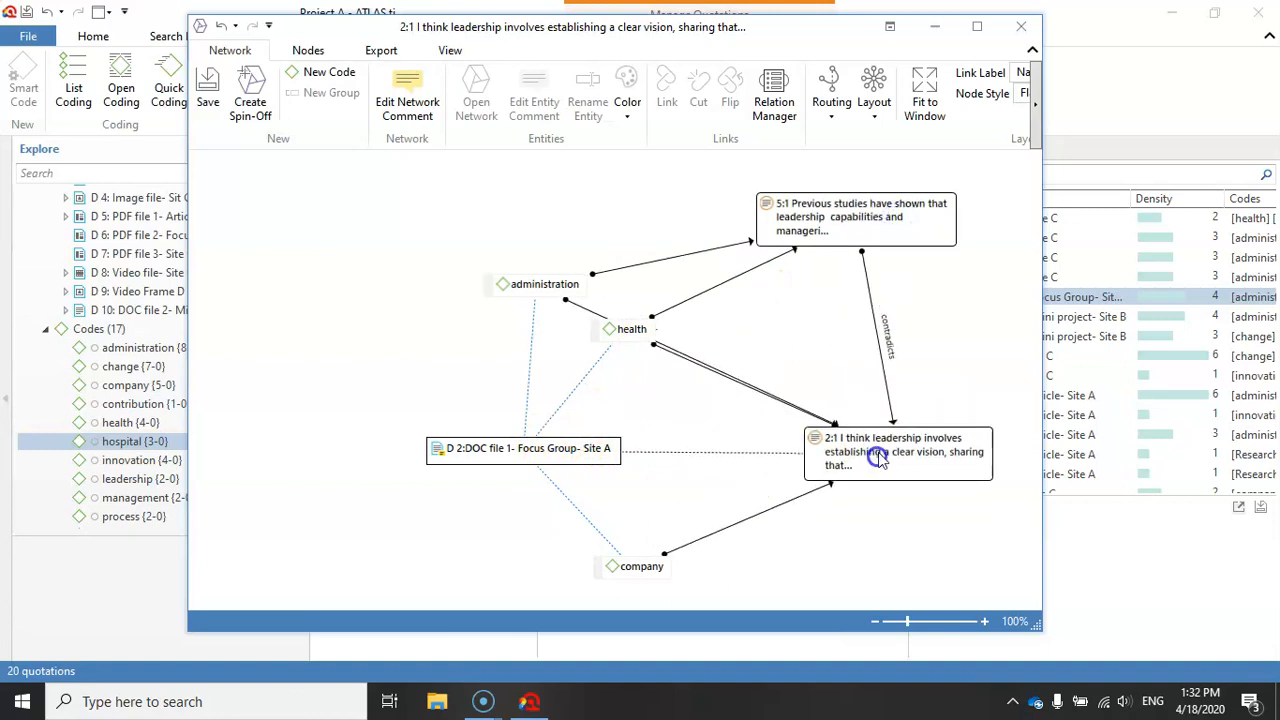
left_click(829, 210)
left_click_drag(629, 328, 634, 372)
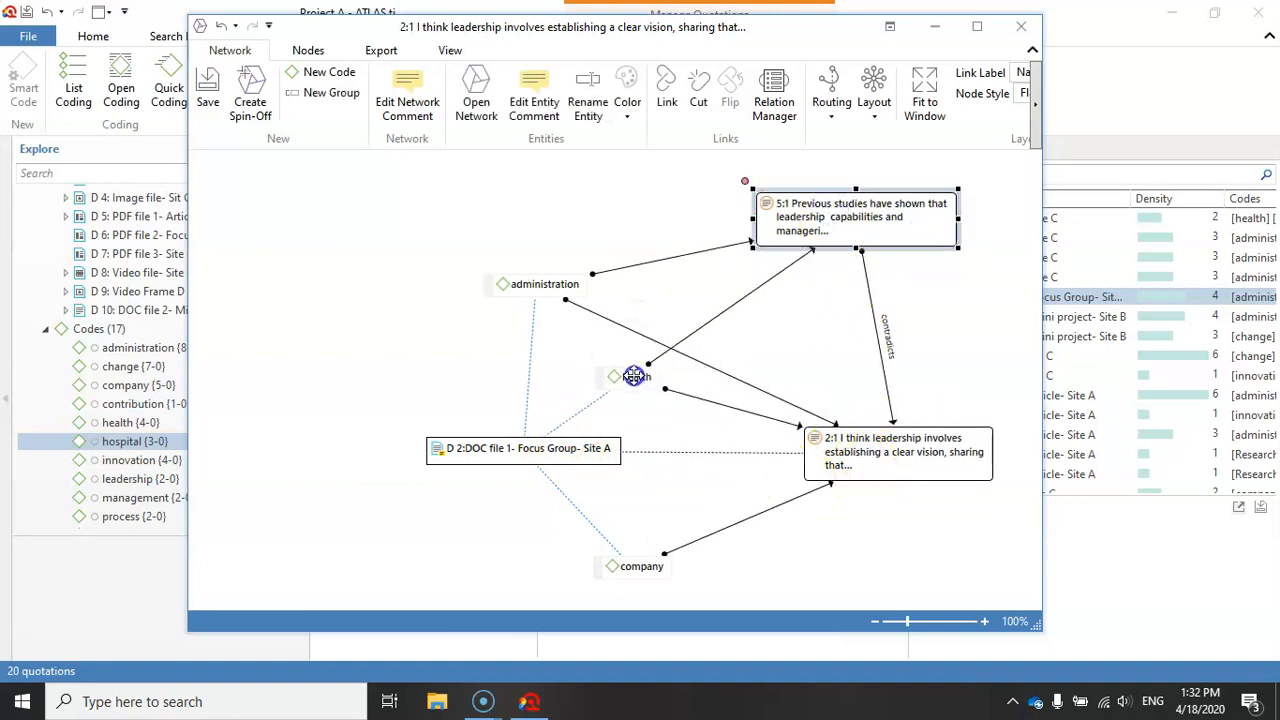
mouse_move(540, 284)
left_mouse_down()
mouse_move(509, 214)
mouse_move(463, 192)
mouse_move(498, 239)
left_mouse_up()
left_click_drag(563, 451, 443, 451)
left_click_drag(644, 573, 628, 587)
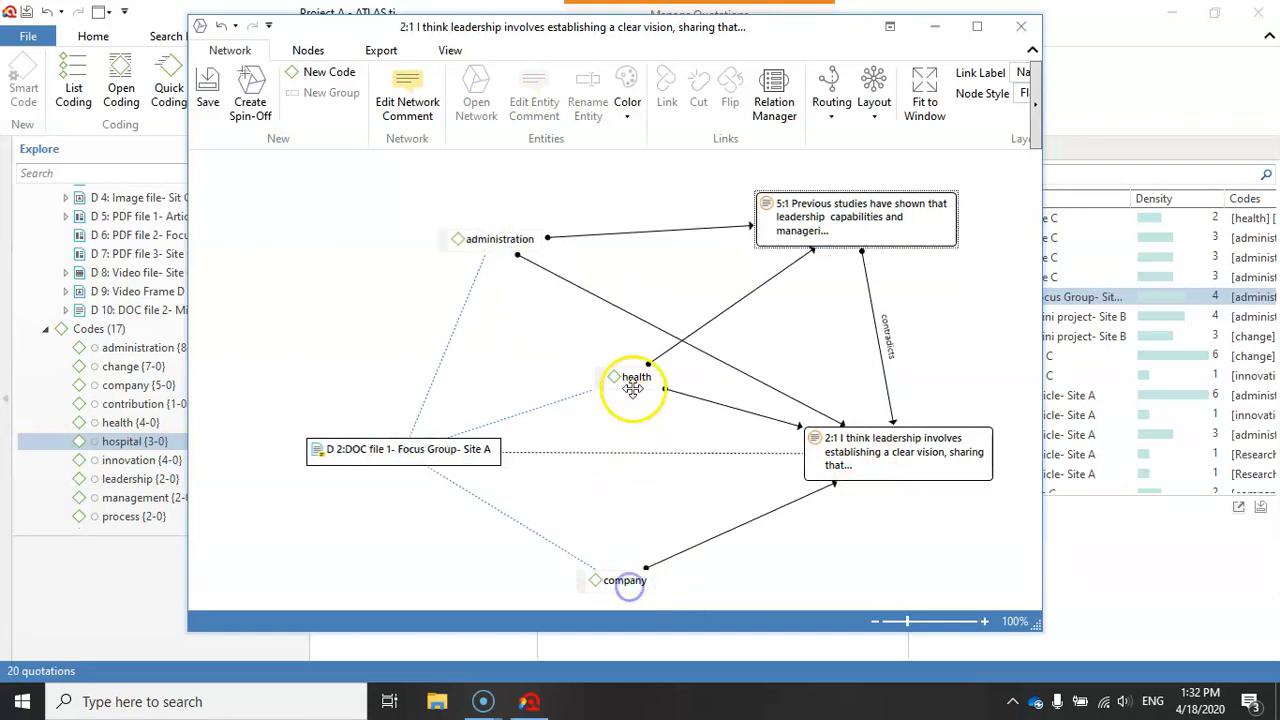
left_click_drag(637, 380, 574, 372)
left_click(655, 480)
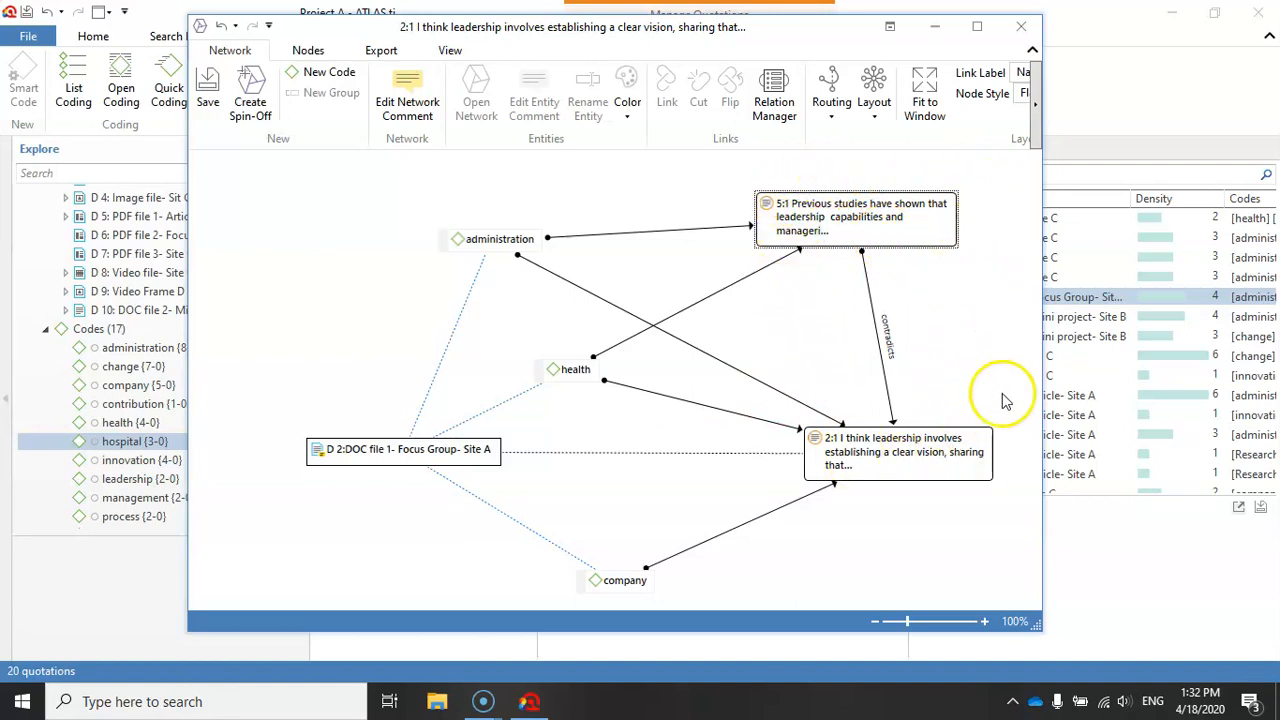
Examine the two linked quotation nodes, and close the network of quotation 2:1 without saving it
left_click(800, 218)
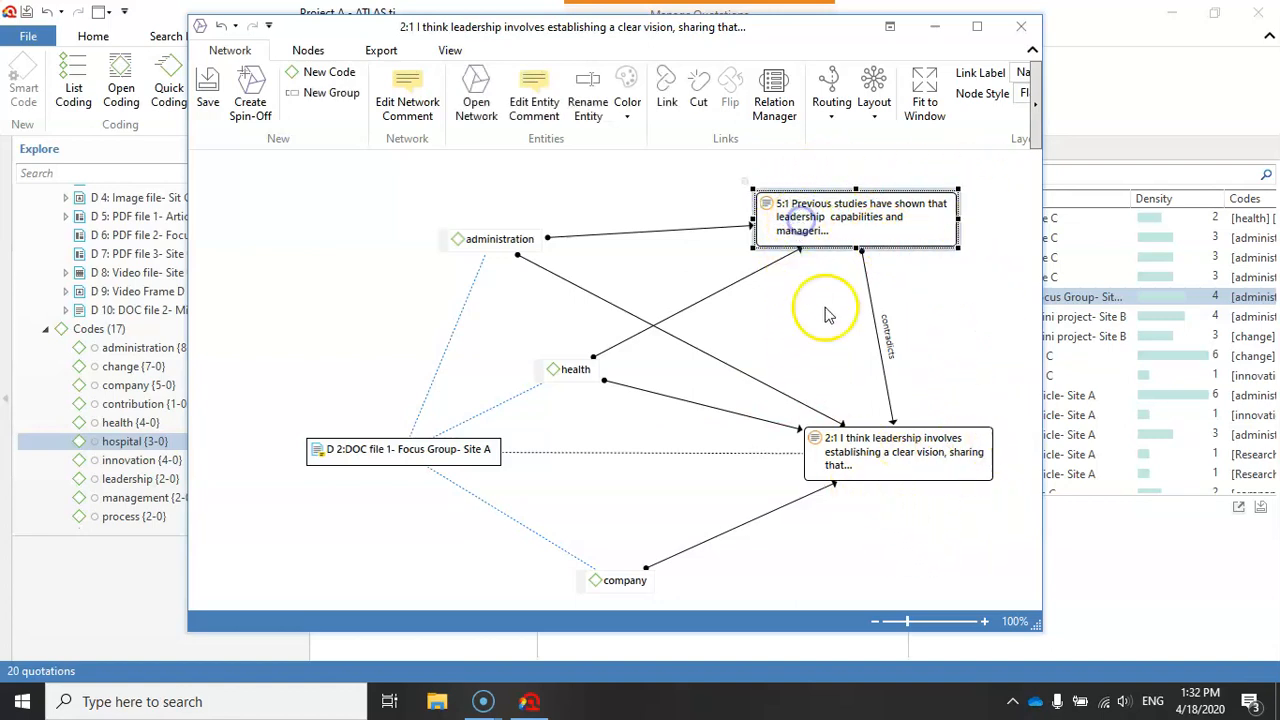
left_click(848, 452)
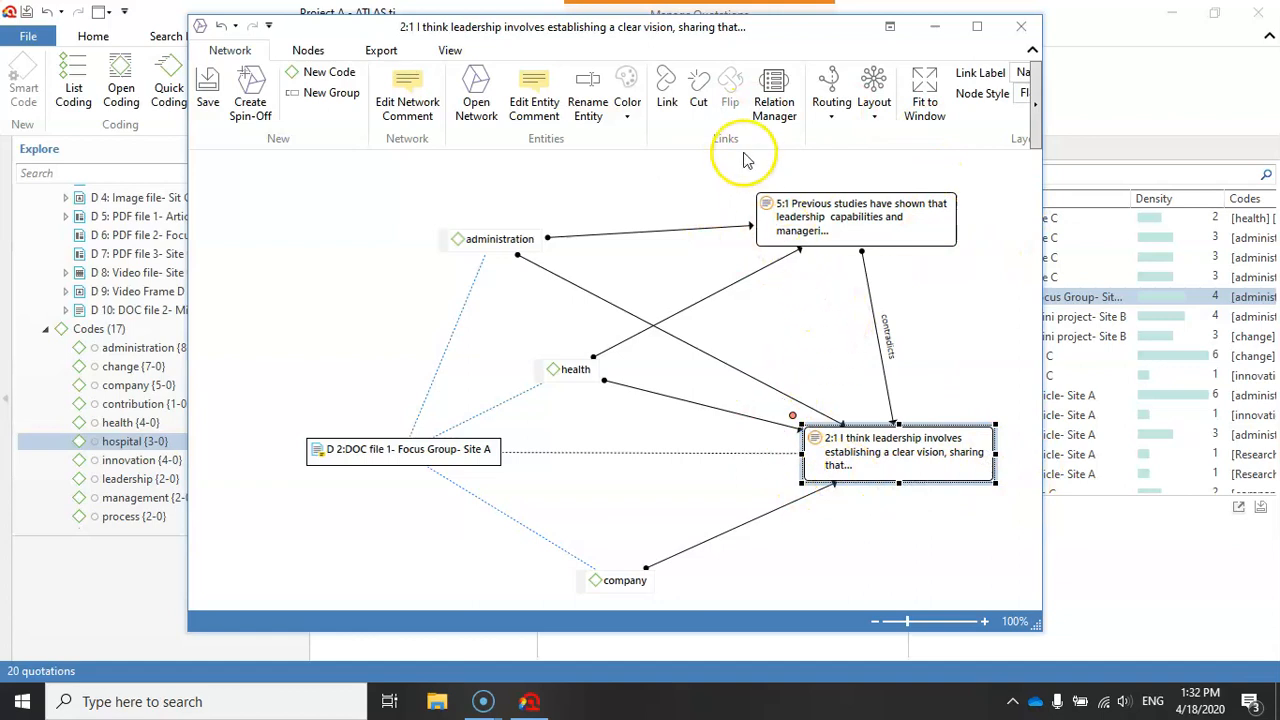
left_click(1021, 26)
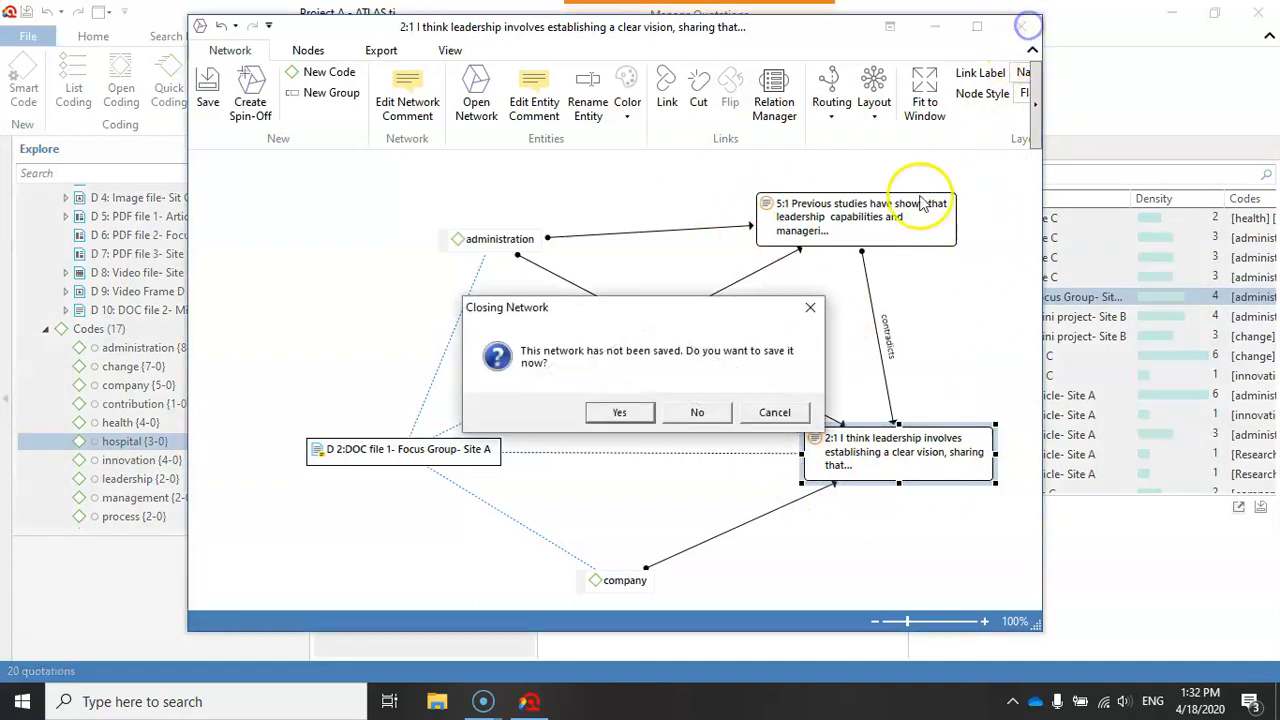
left_click(712, 411)
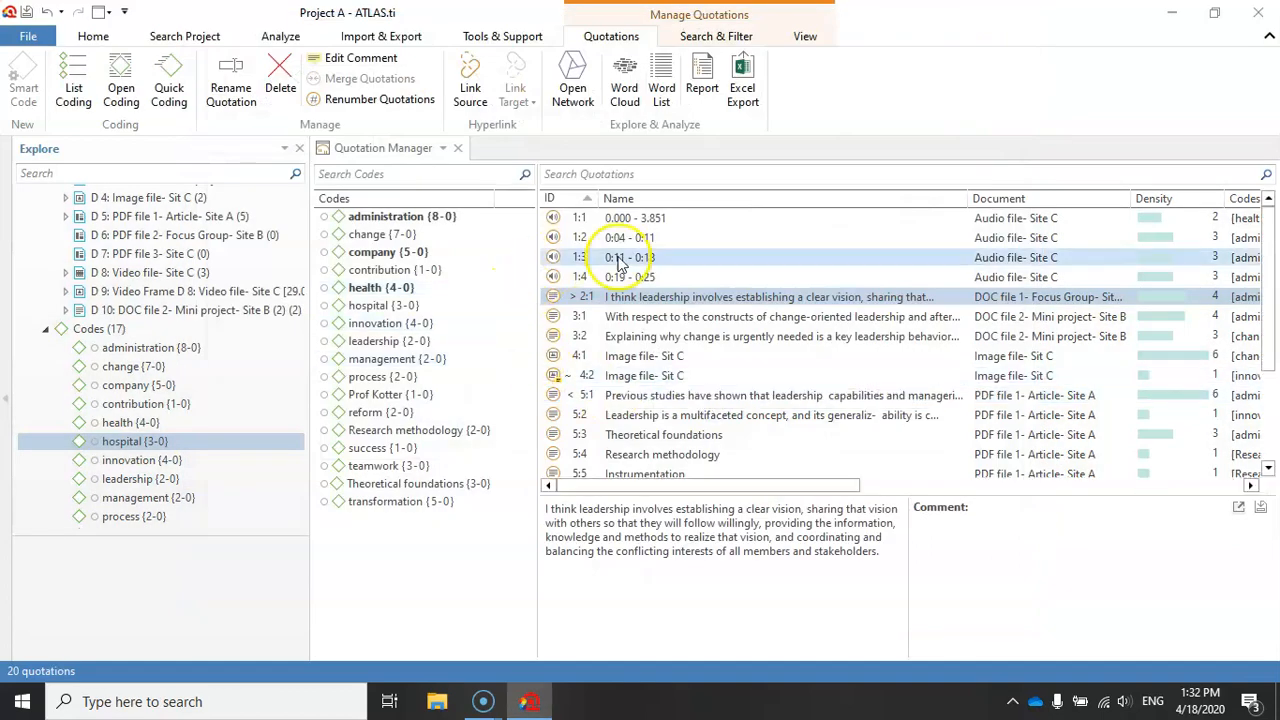